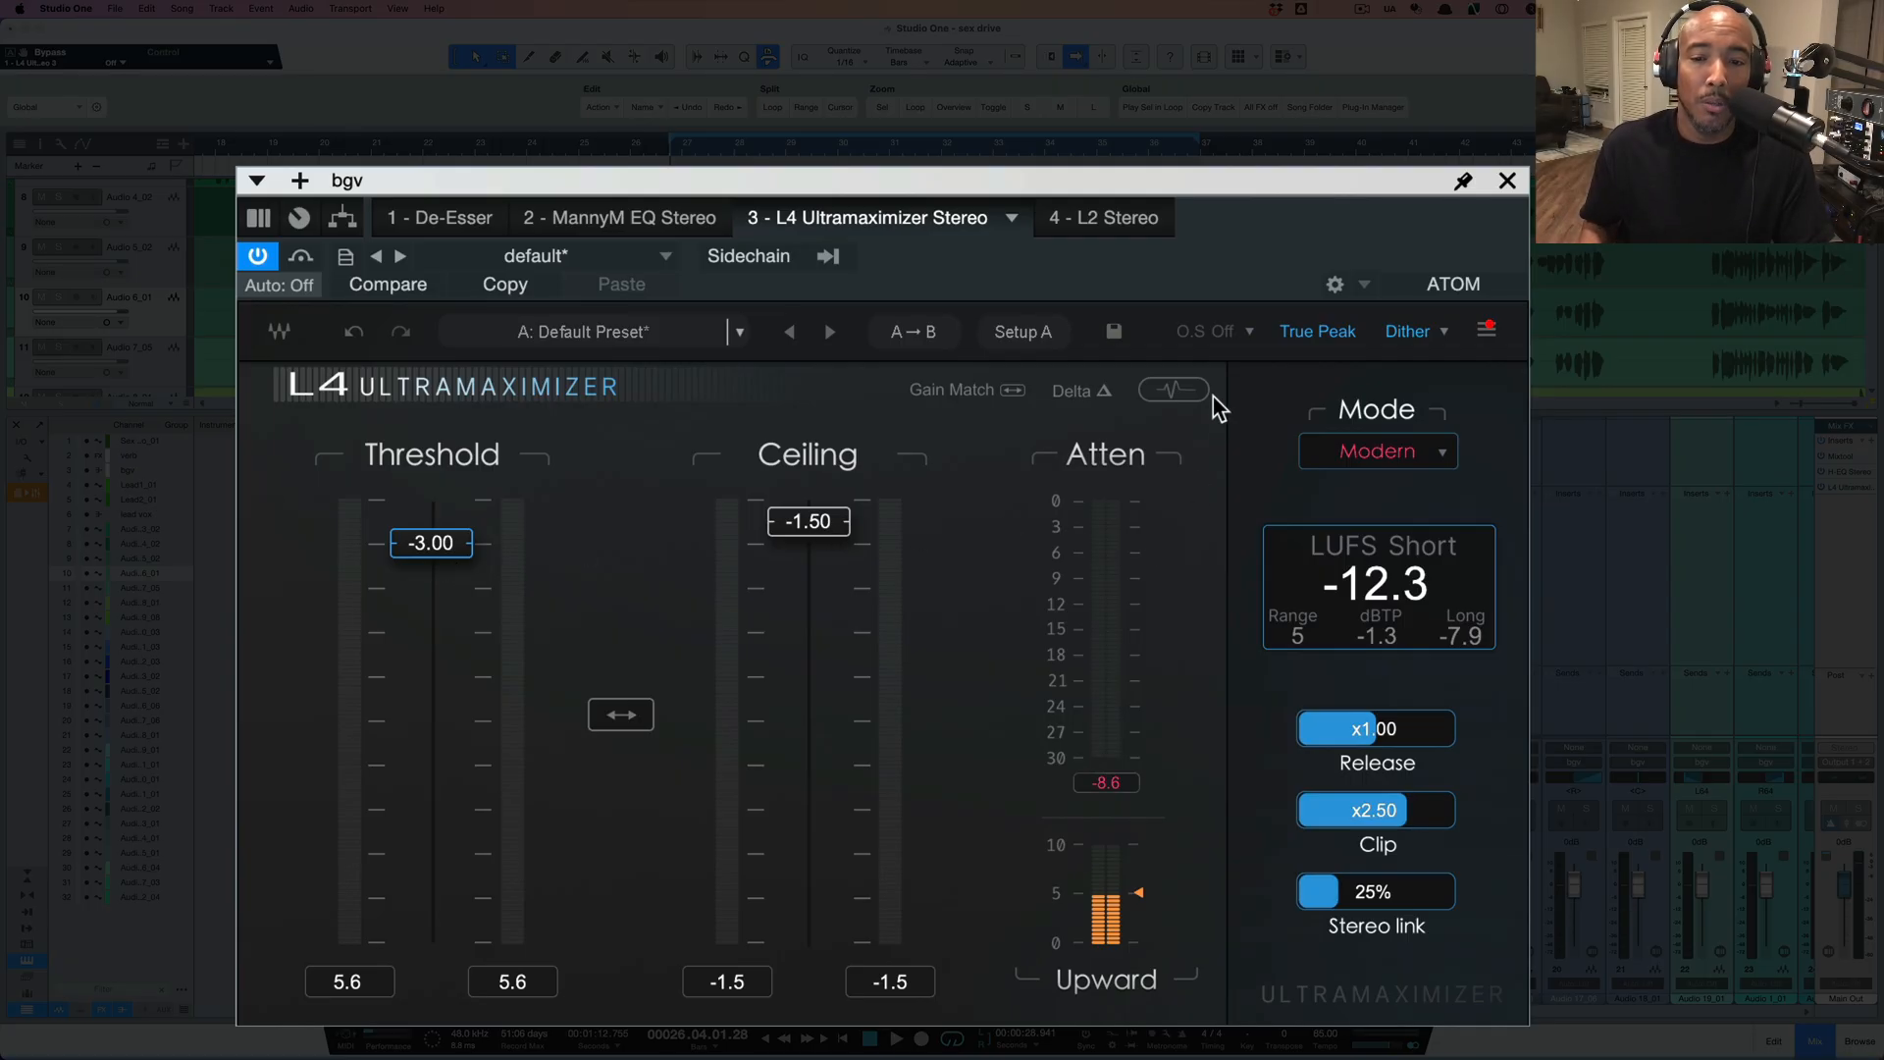
- Show and hide the waveform display of the bgv L4 limiter, and cycle its Mode through the available options back to Modern
{"action": "left_click", "coordinate": [1174, 390]}
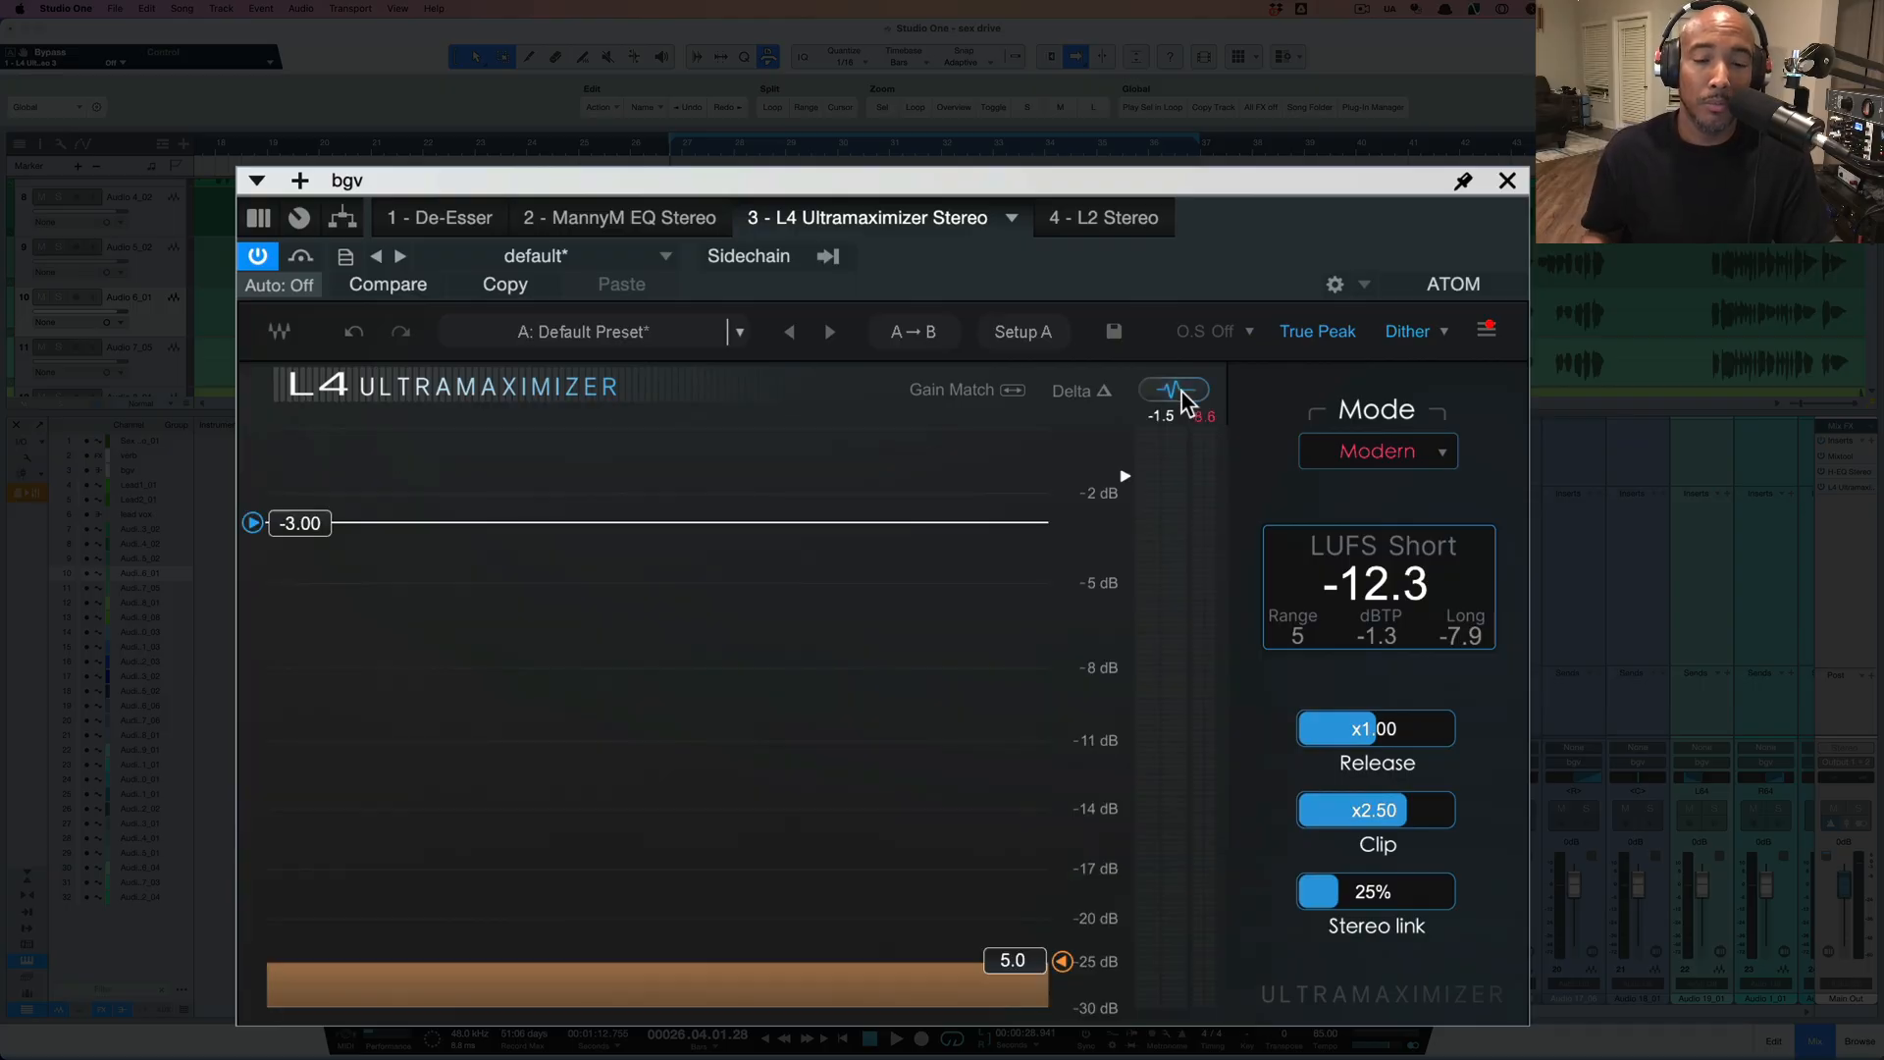
{"action": "left_click", "coordinate": [1181, 391]}
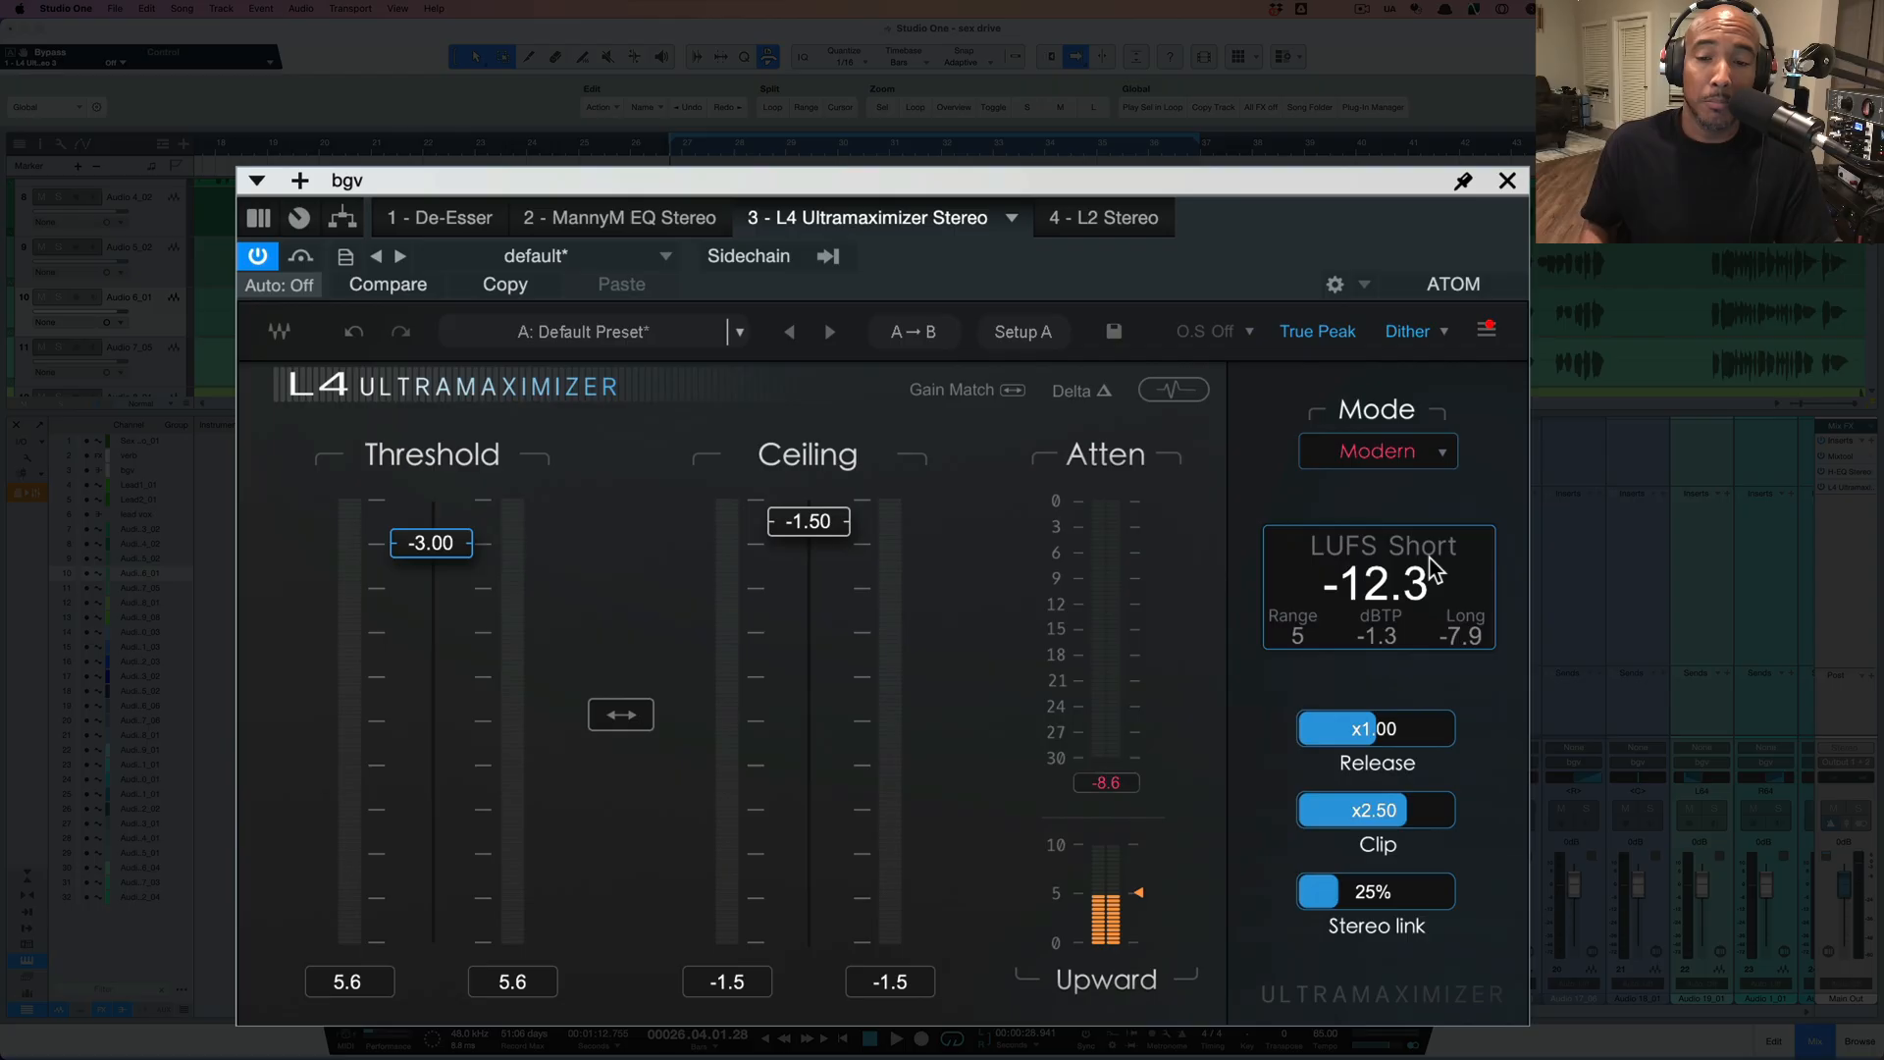
{"action": "left_click", "coordinate": [1424, 463]}
{"action": "left_click", "coordinate": [1423, 466]}
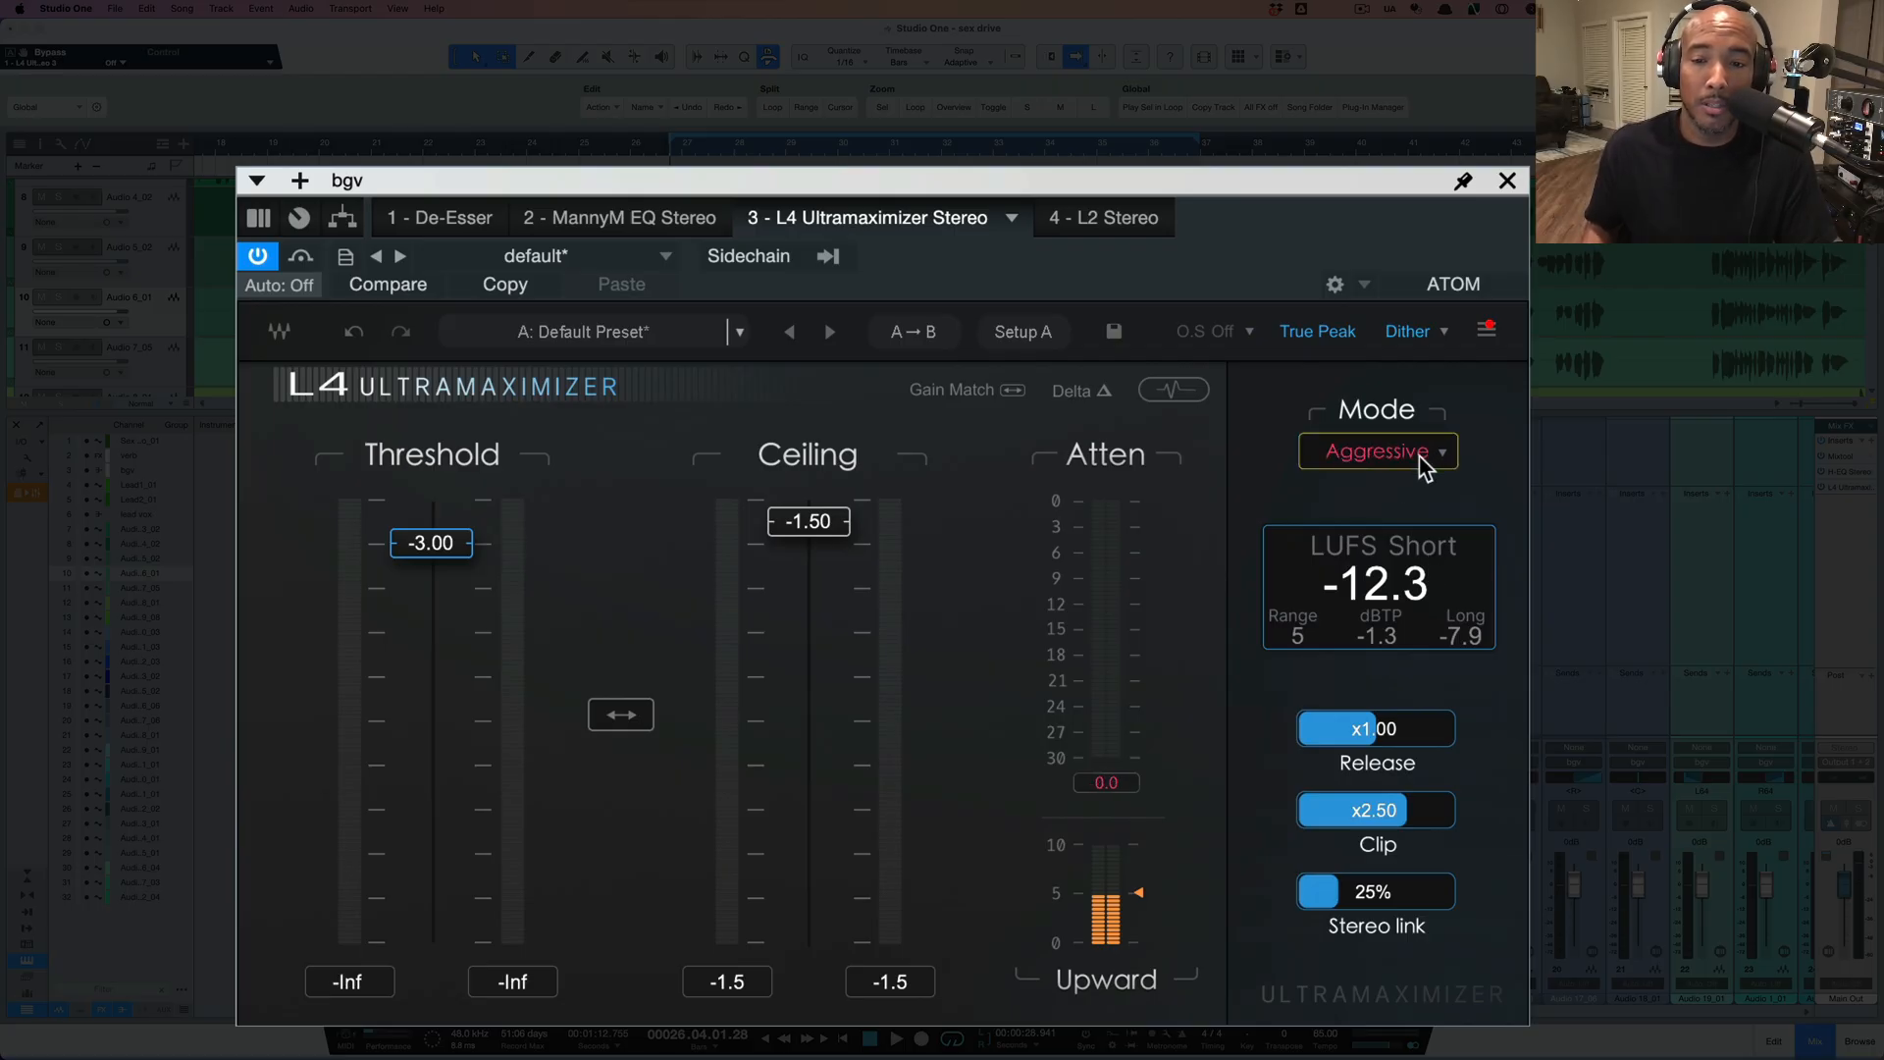
{"action": "left_click", "coordinate": [1424, 467]}
{"action": "left_click", "coordinate": [1423, 467]}
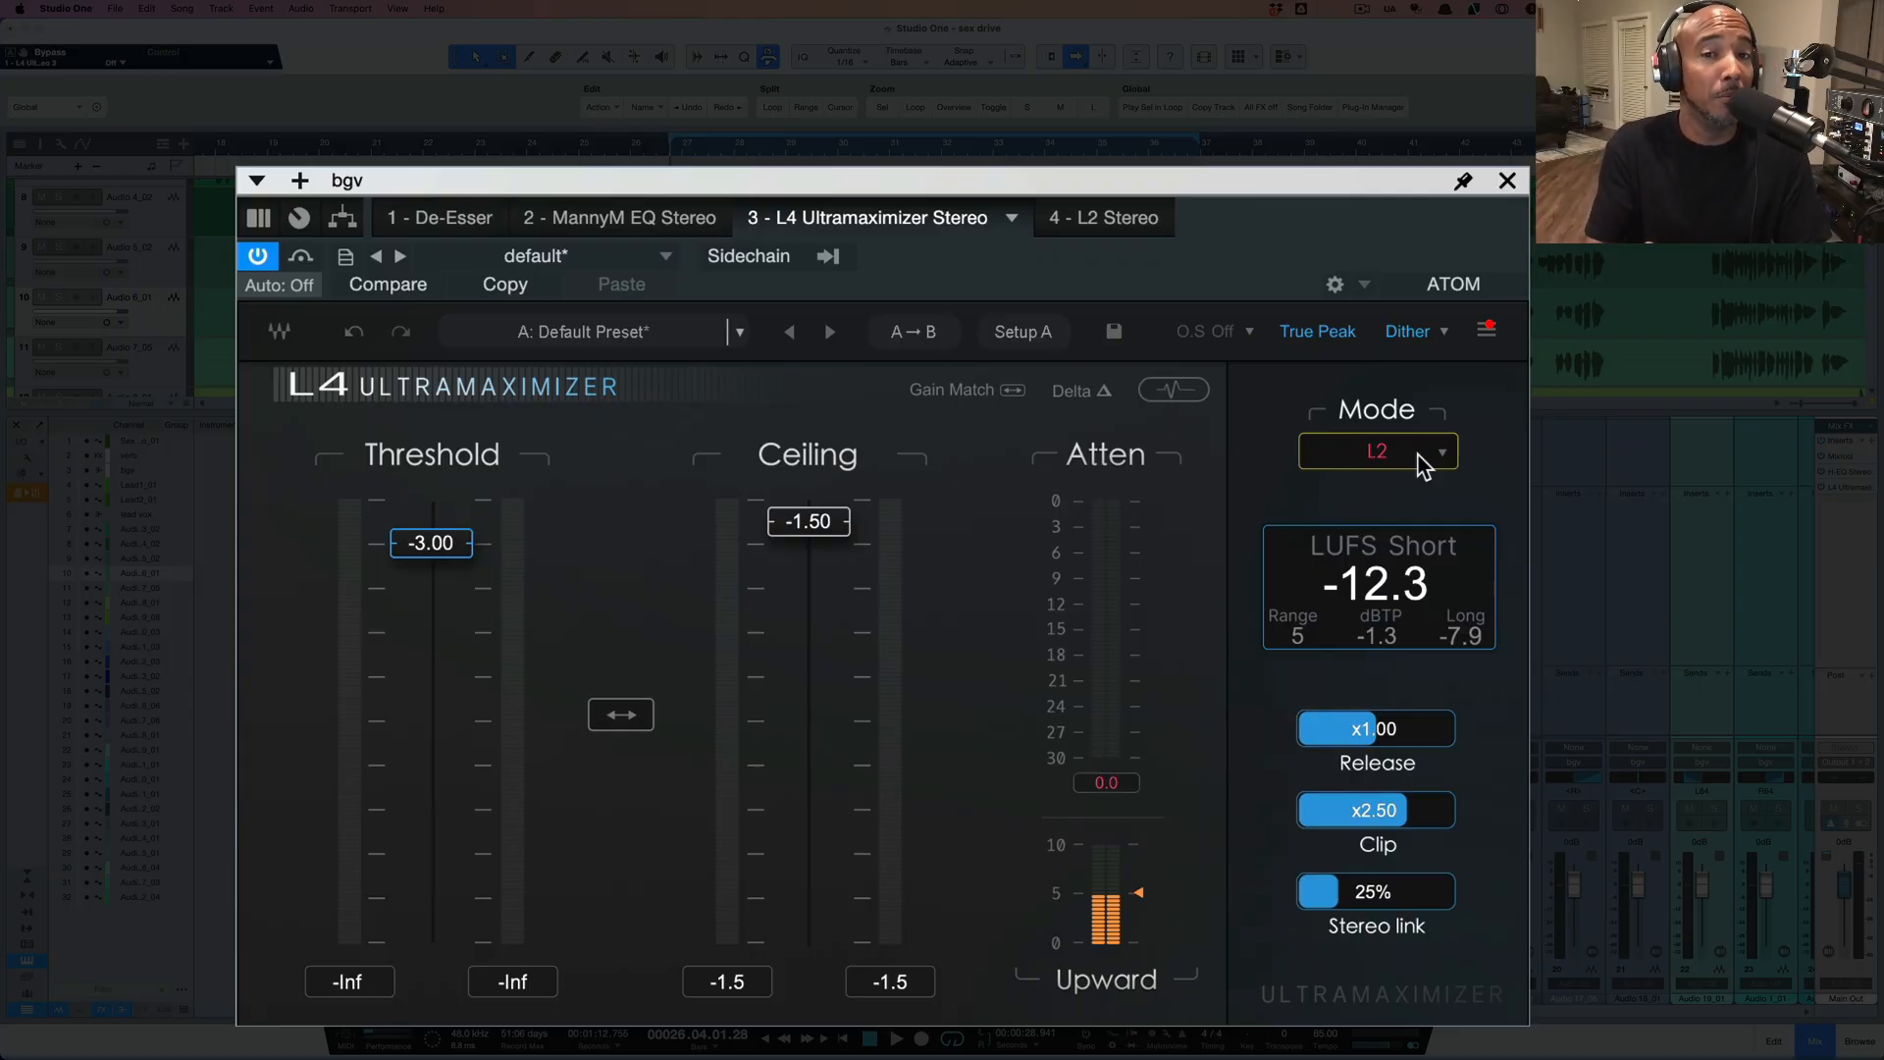
{"action": "left_click", "coordinate": [1424, 467]}
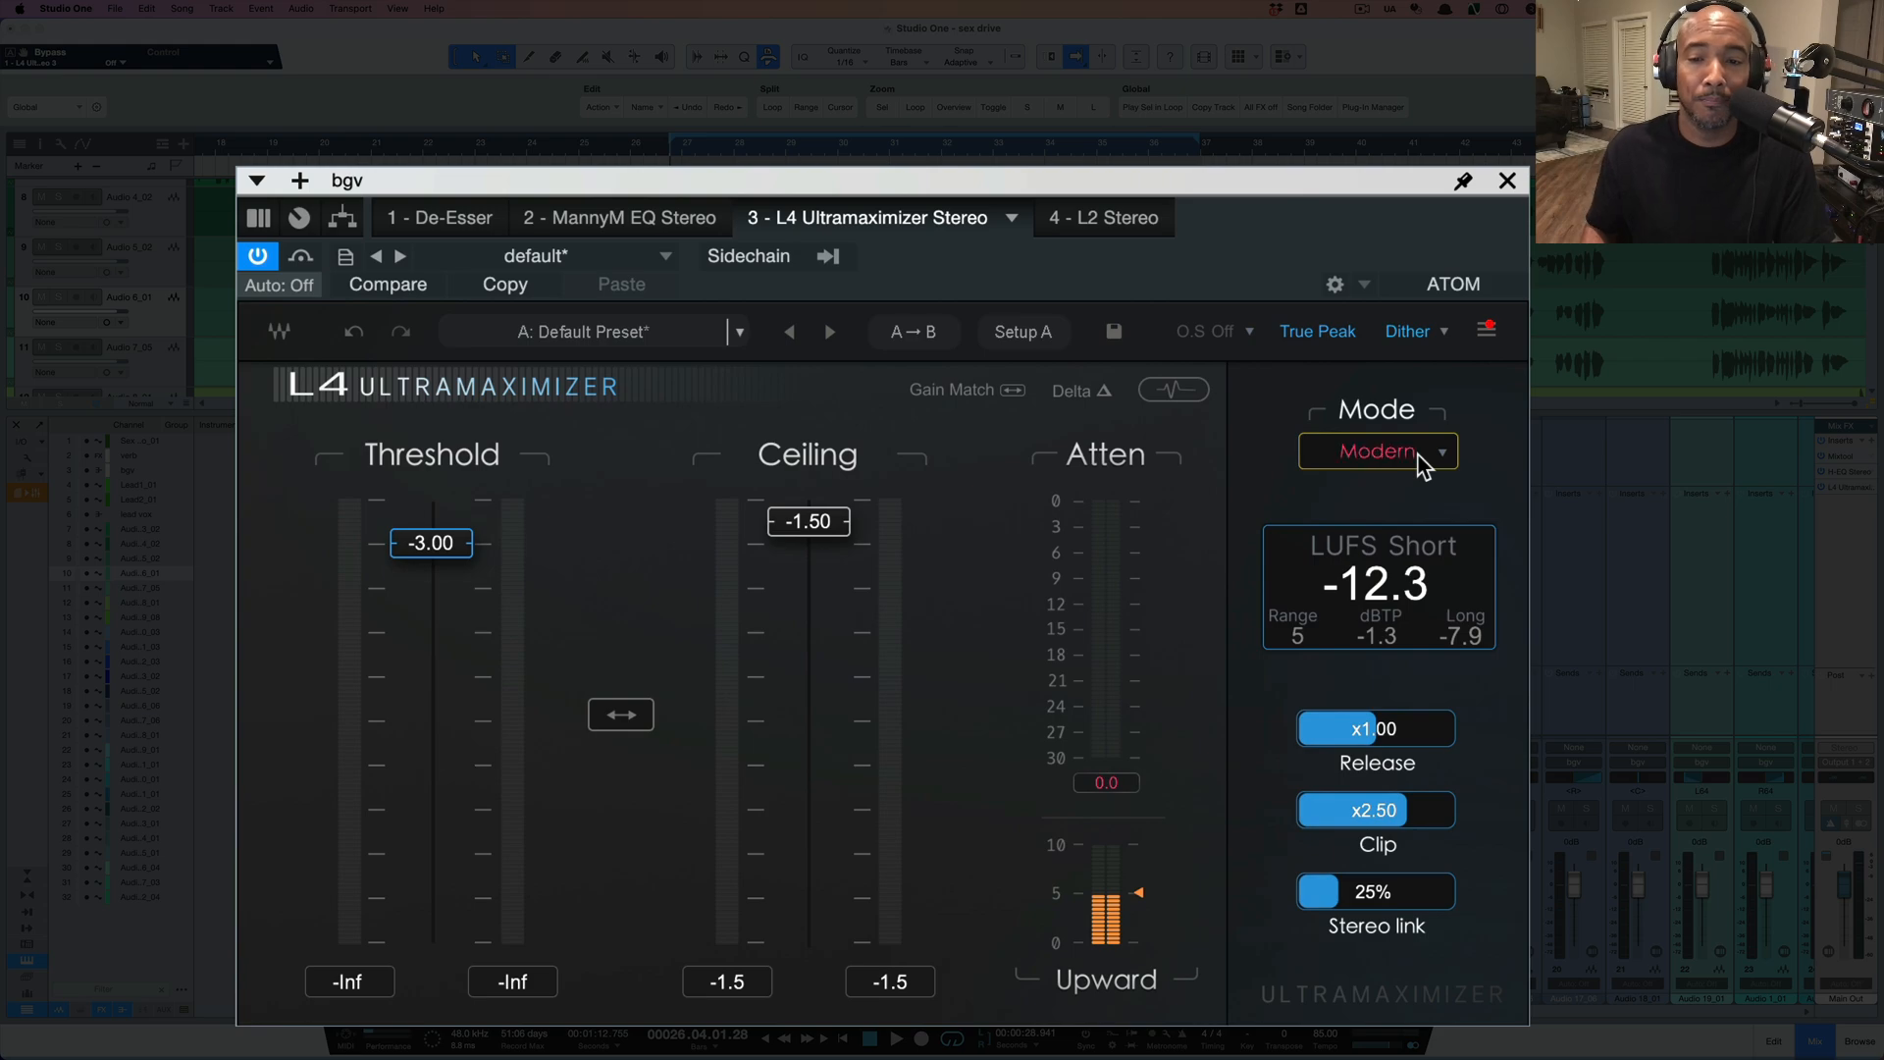
{"action": "left_click", "coordinate": [1424, 467]}
{"action": "left_click", "coordinate": [1423, 467]}
{"action": "left_click", "coordinate": [1423, 467]}
{"action": "left_click", "coordinate": [1424, 467]}
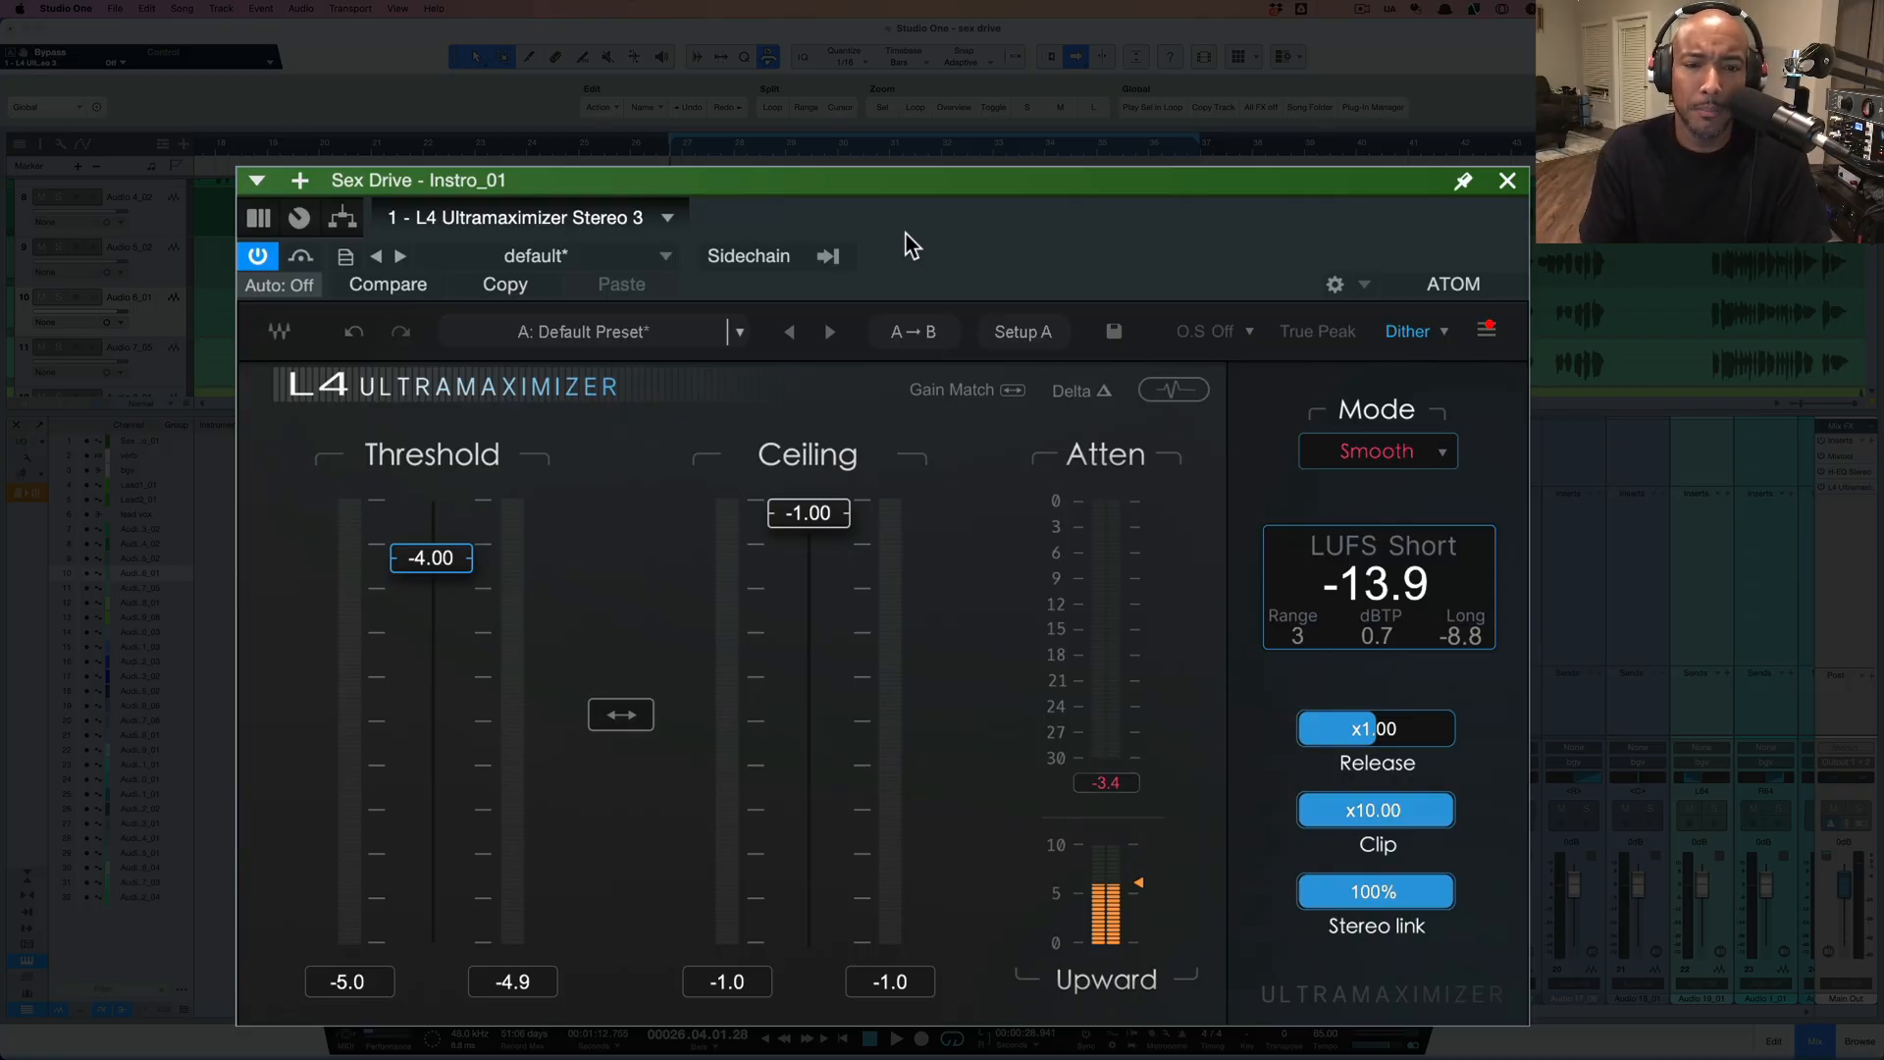
- Play the looped section with the L4 Ultramaximizer active on the Instro_01 track
{"action": "key", "text": "space"}
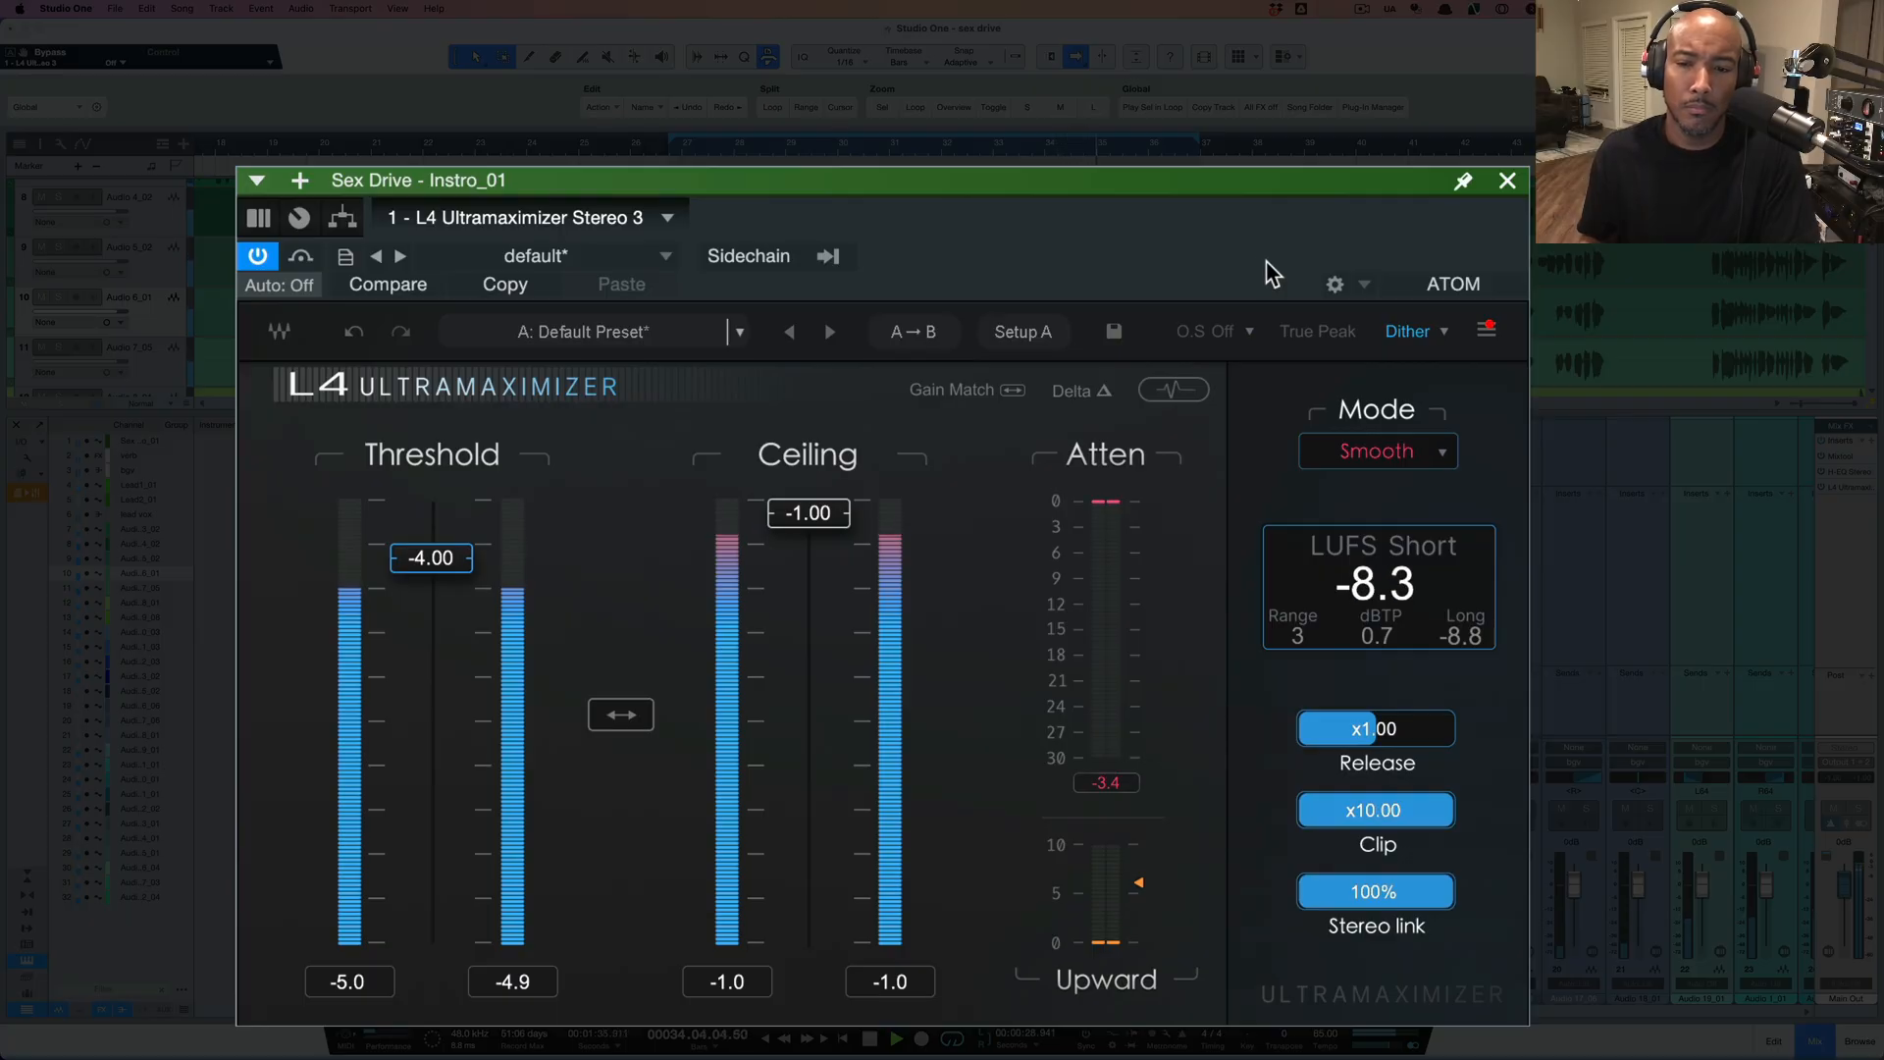
{"action": "key", "text": "space"}
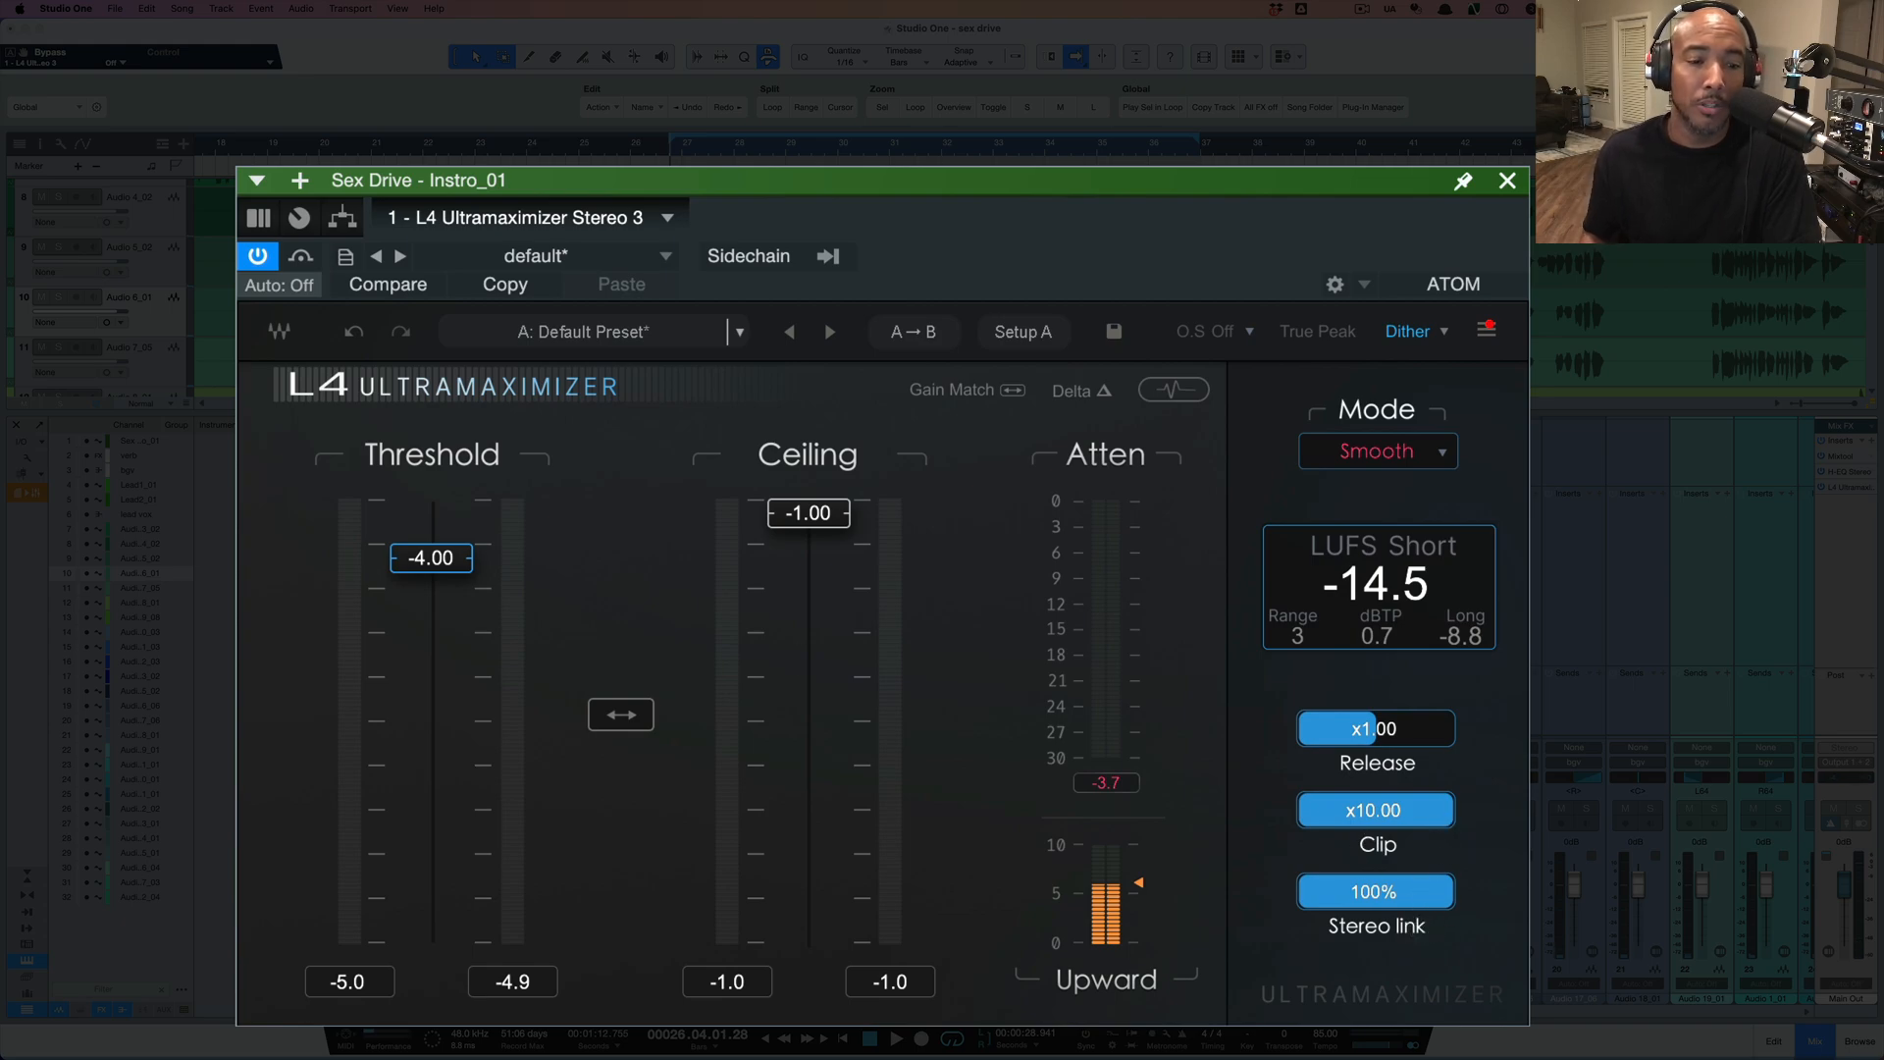
- Mute the background vocal tracks and play the loop, comparing Instro_01 with its L4 limiter bypassed and active
{"action": "key", "text": "m"}
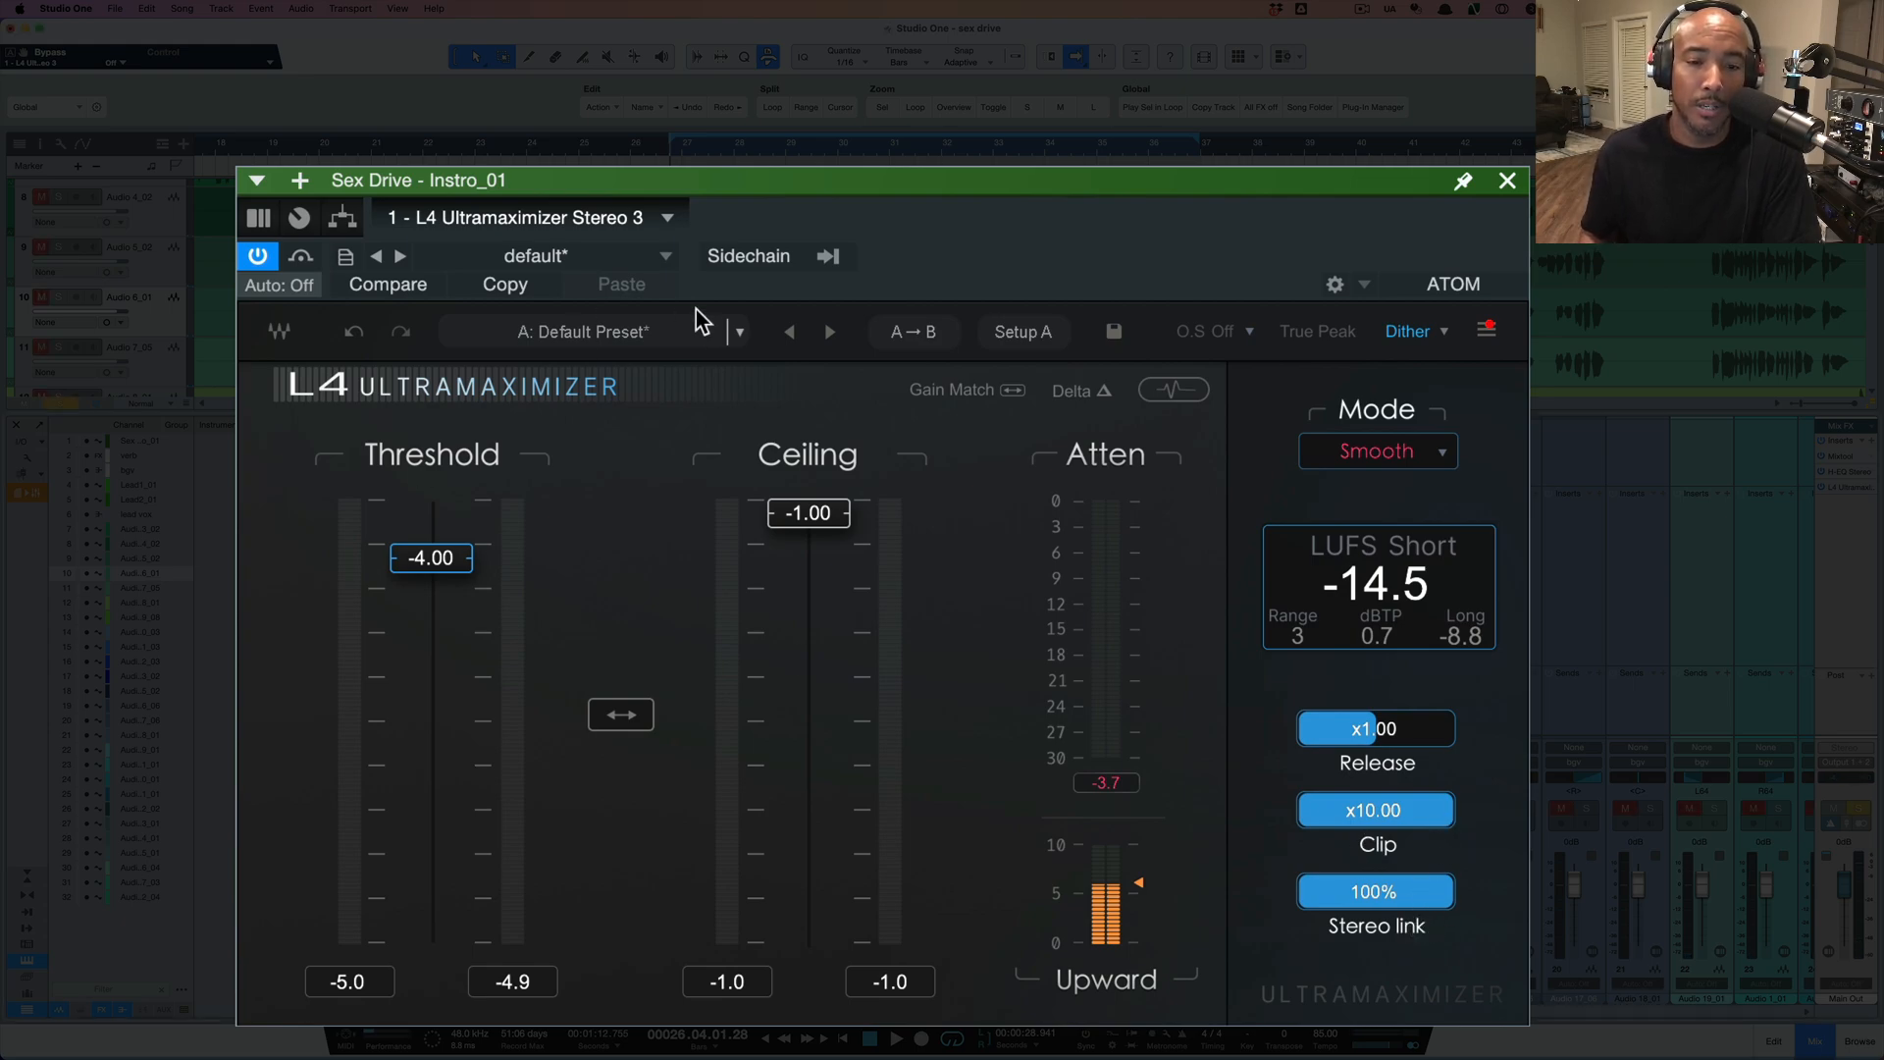
{"action": "key", "text": "space"}
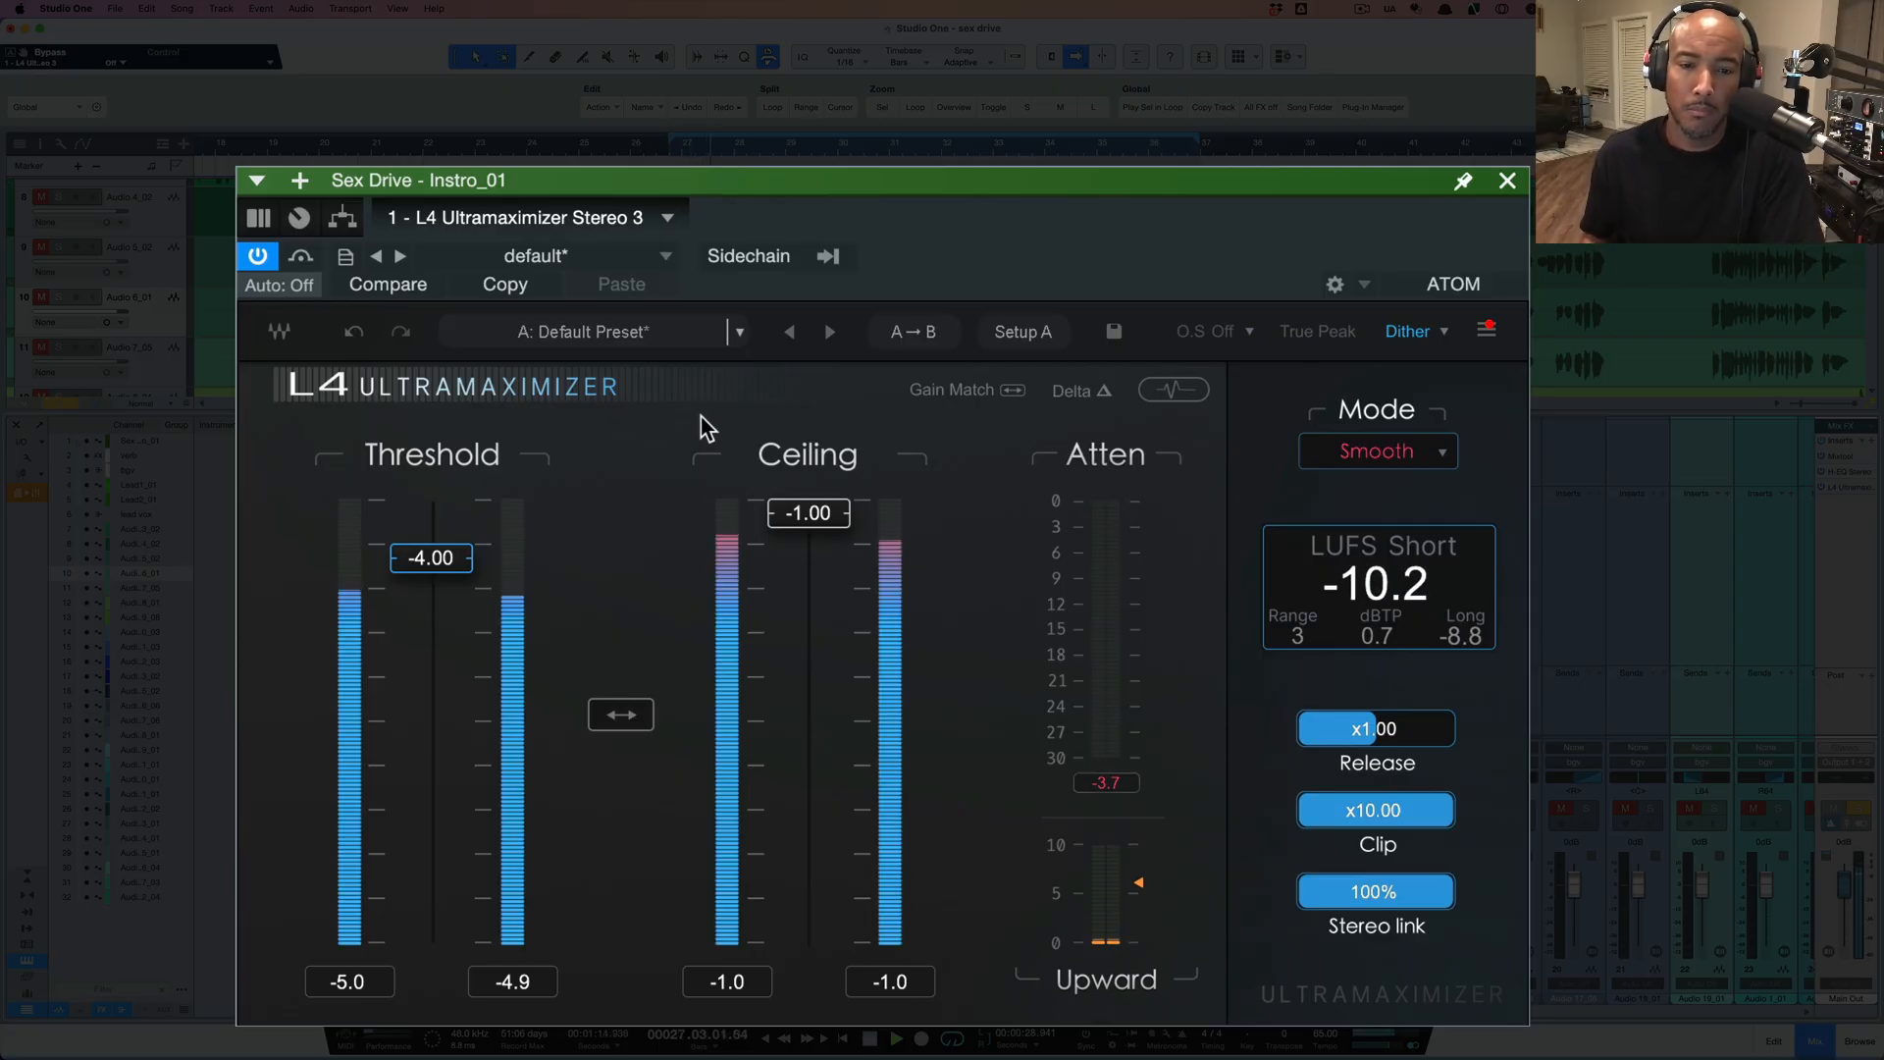
{"action": "left_click", "coordinate": [300, 256]}
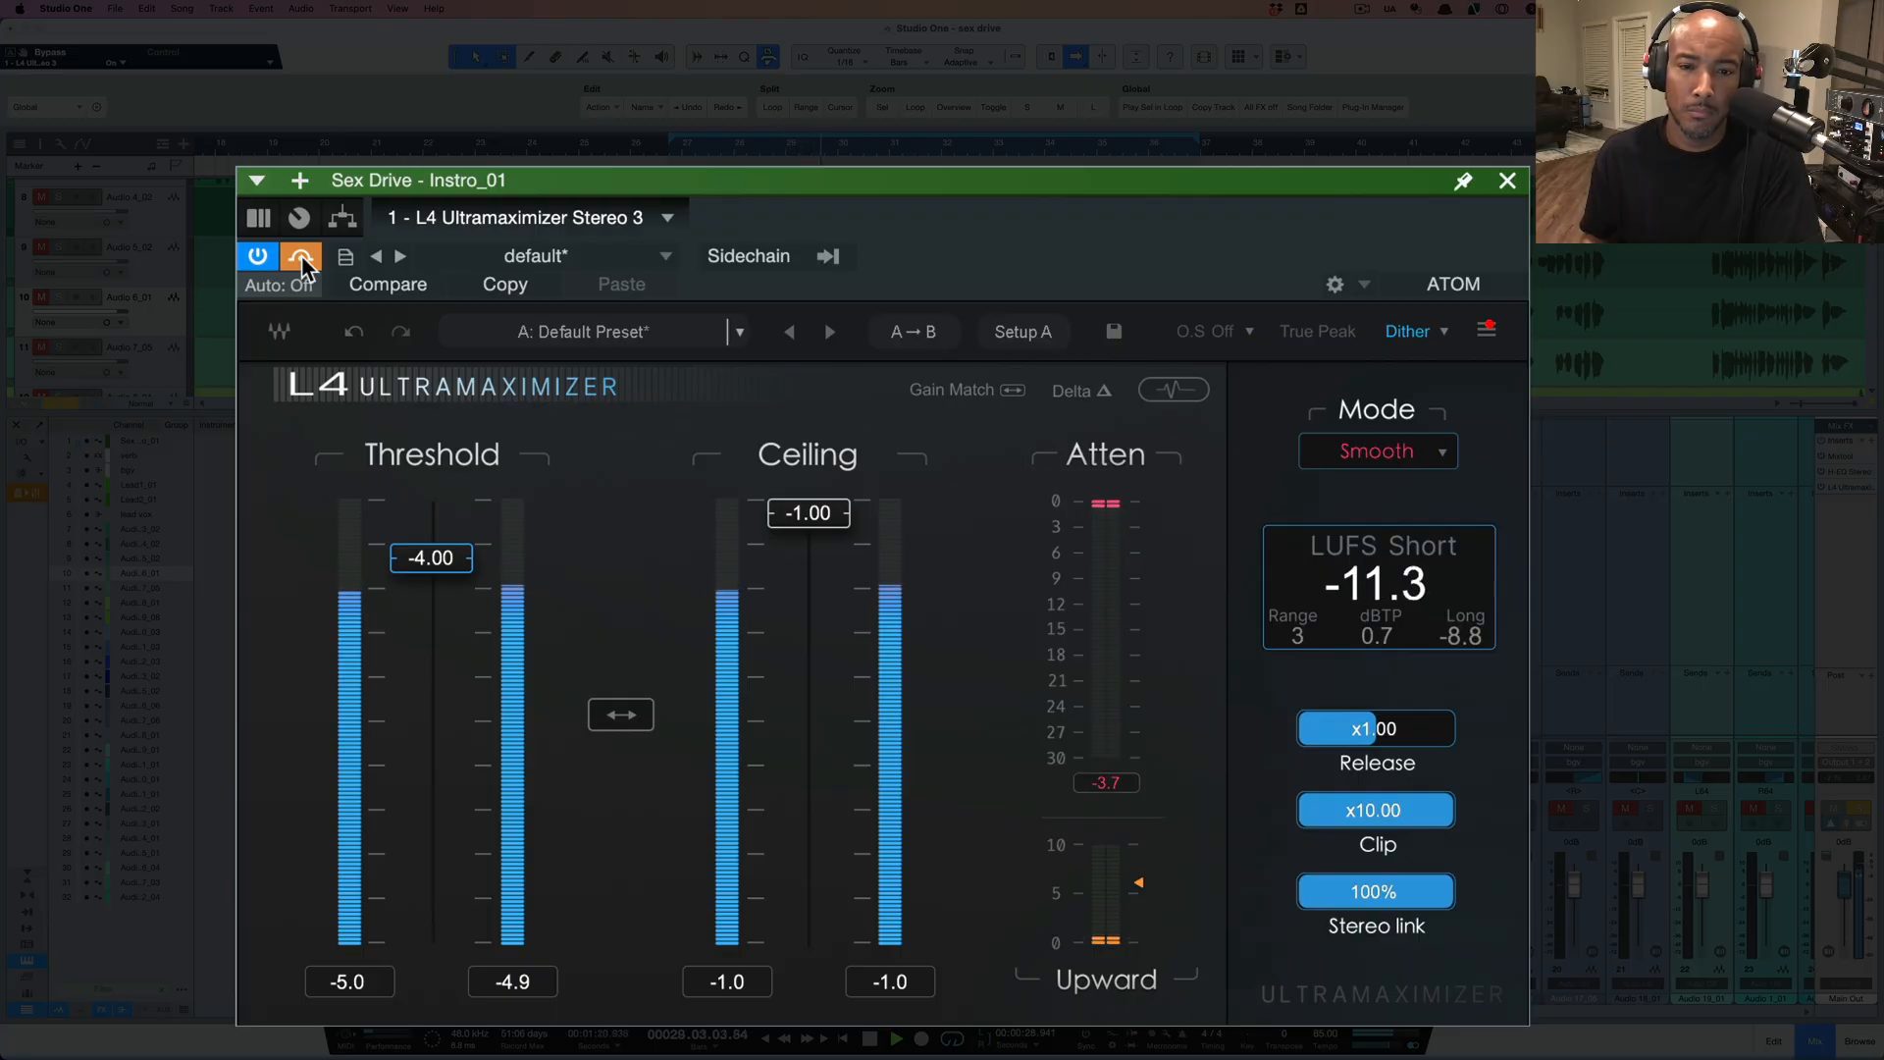
{"action": "left_click", "coordinate": [300, 256]}
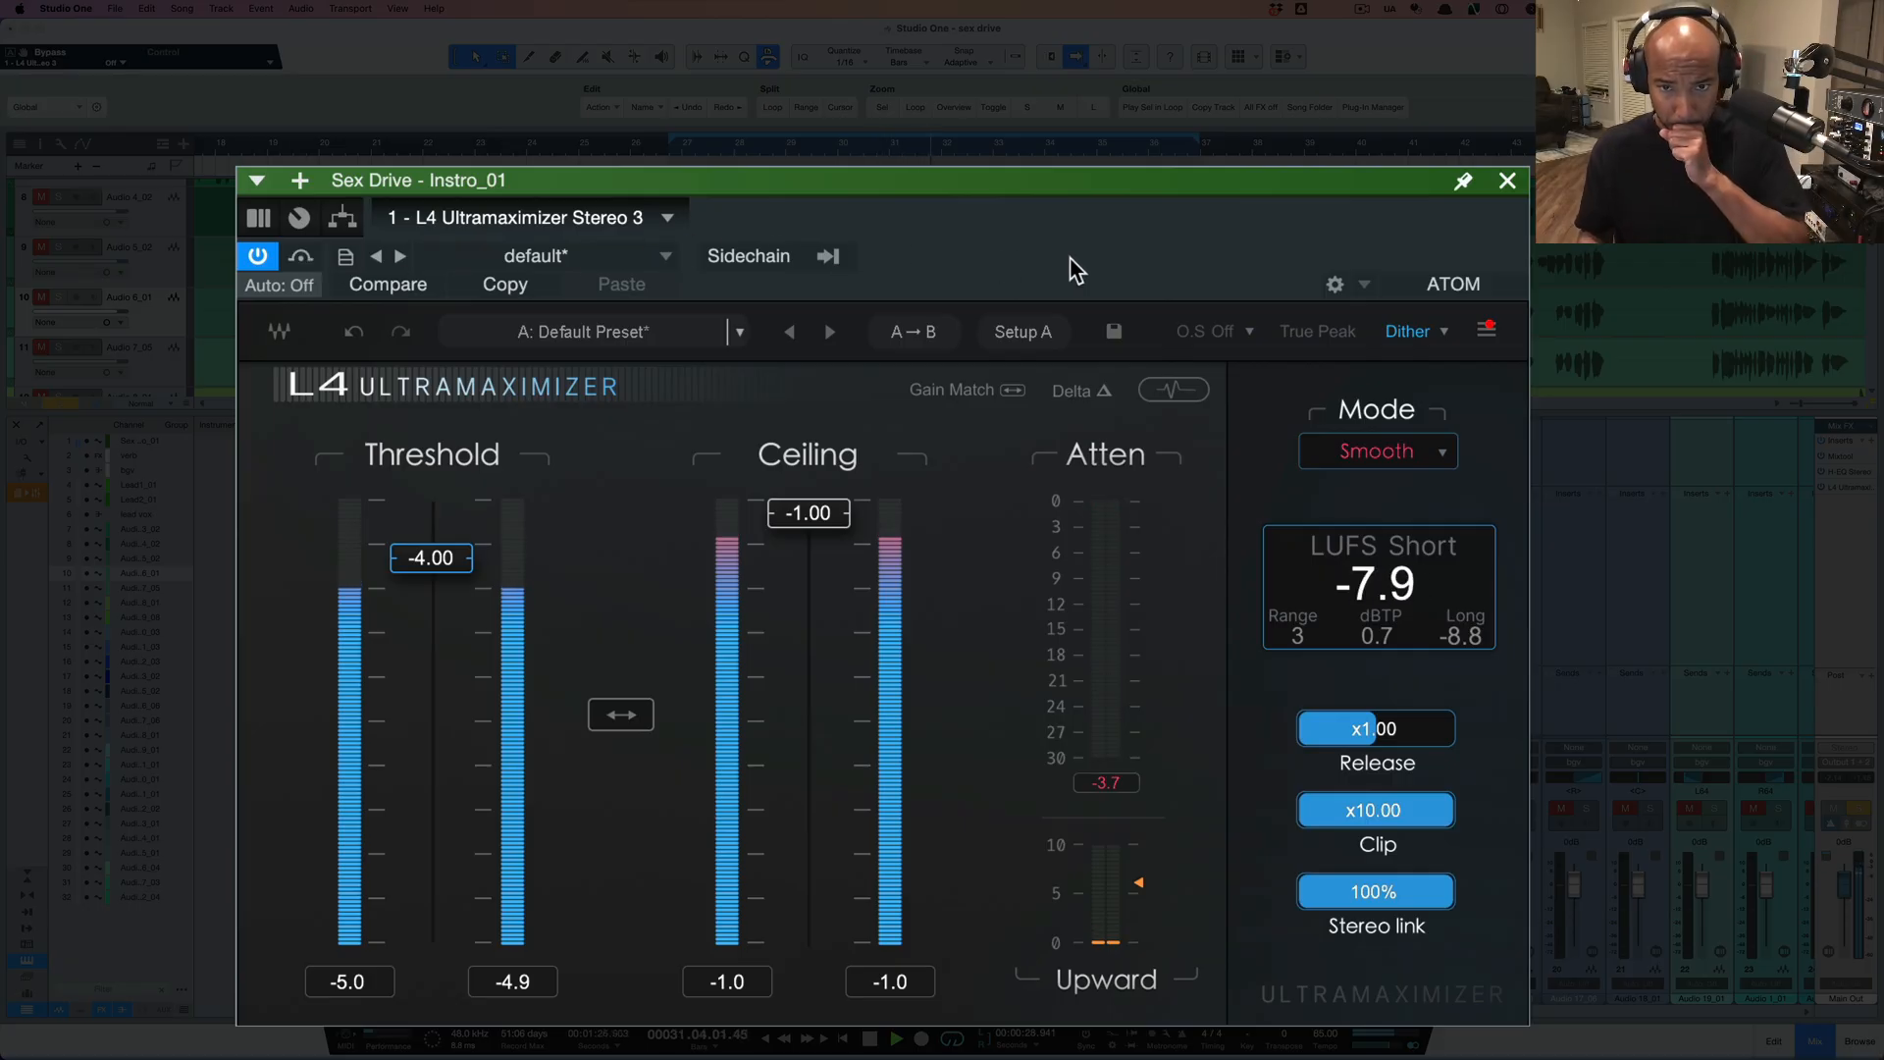
{"action": "left_click", "coordinate": [300, 256]}
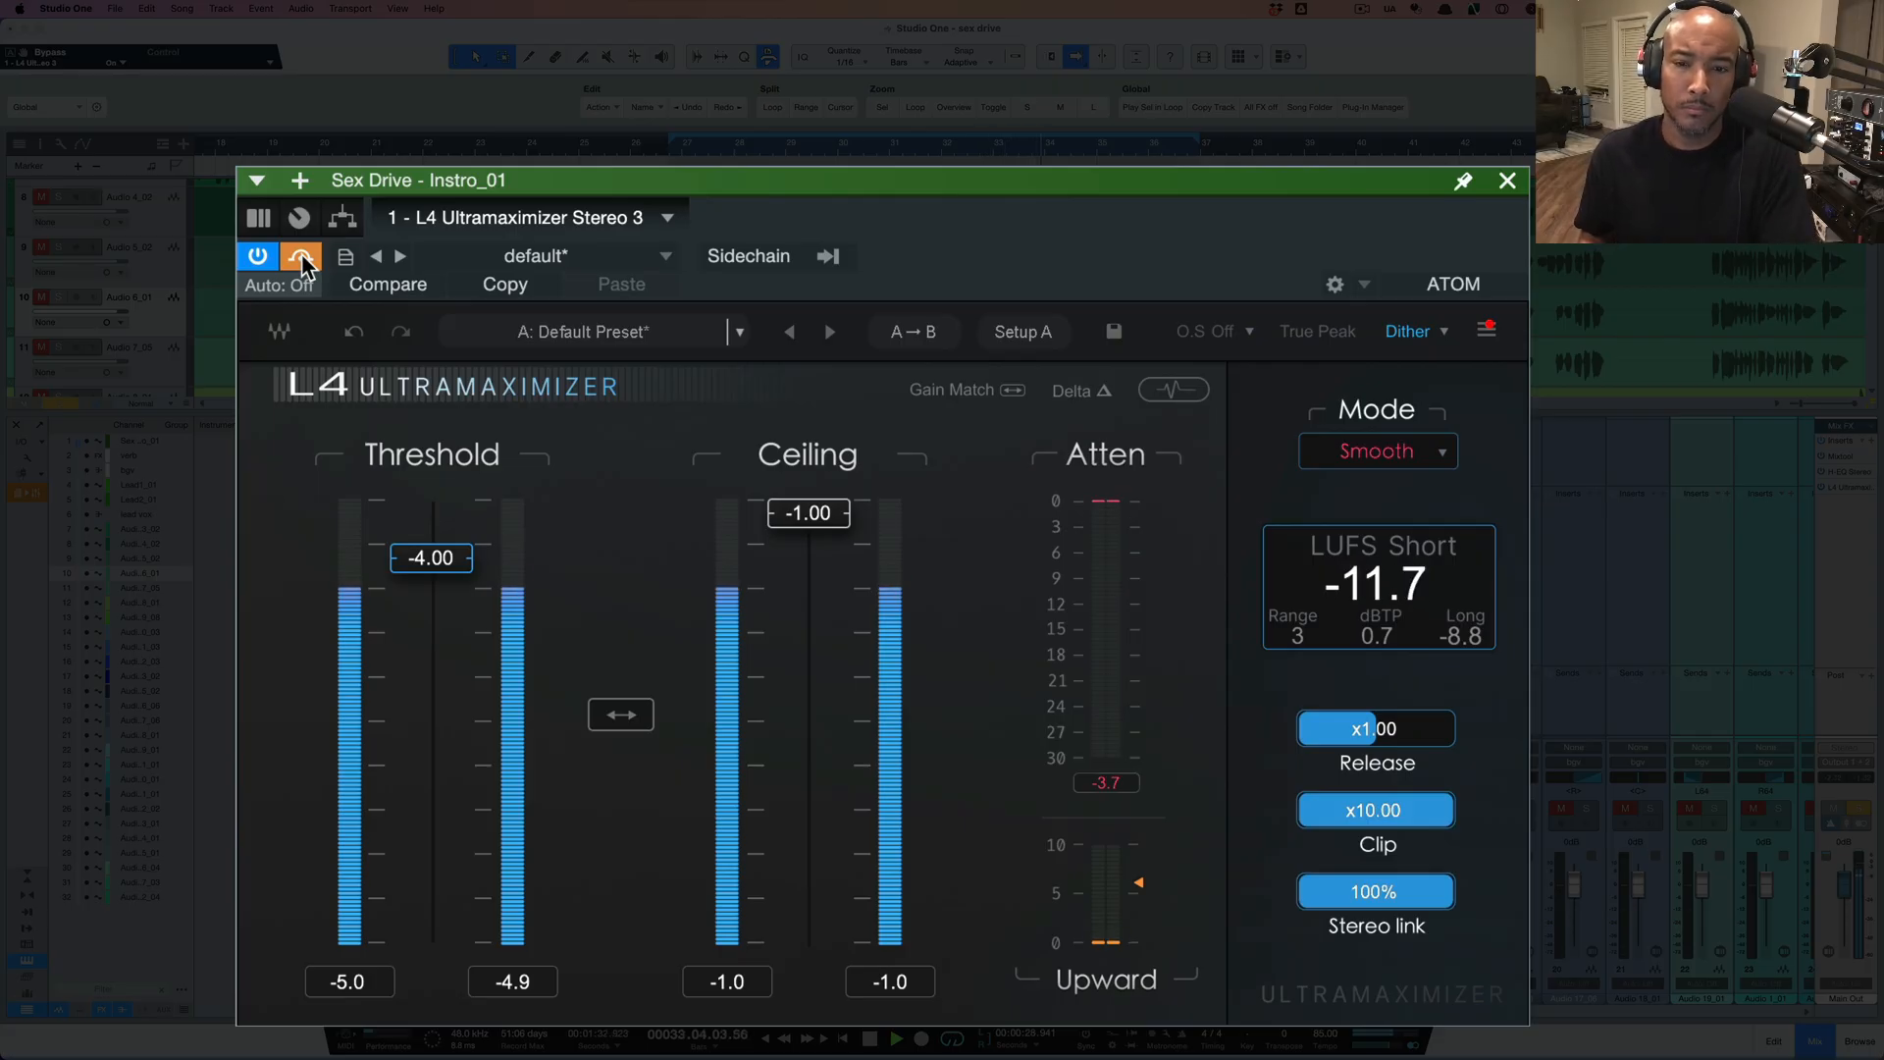
{"action": "left_click", "coordinate": [300, 256]}
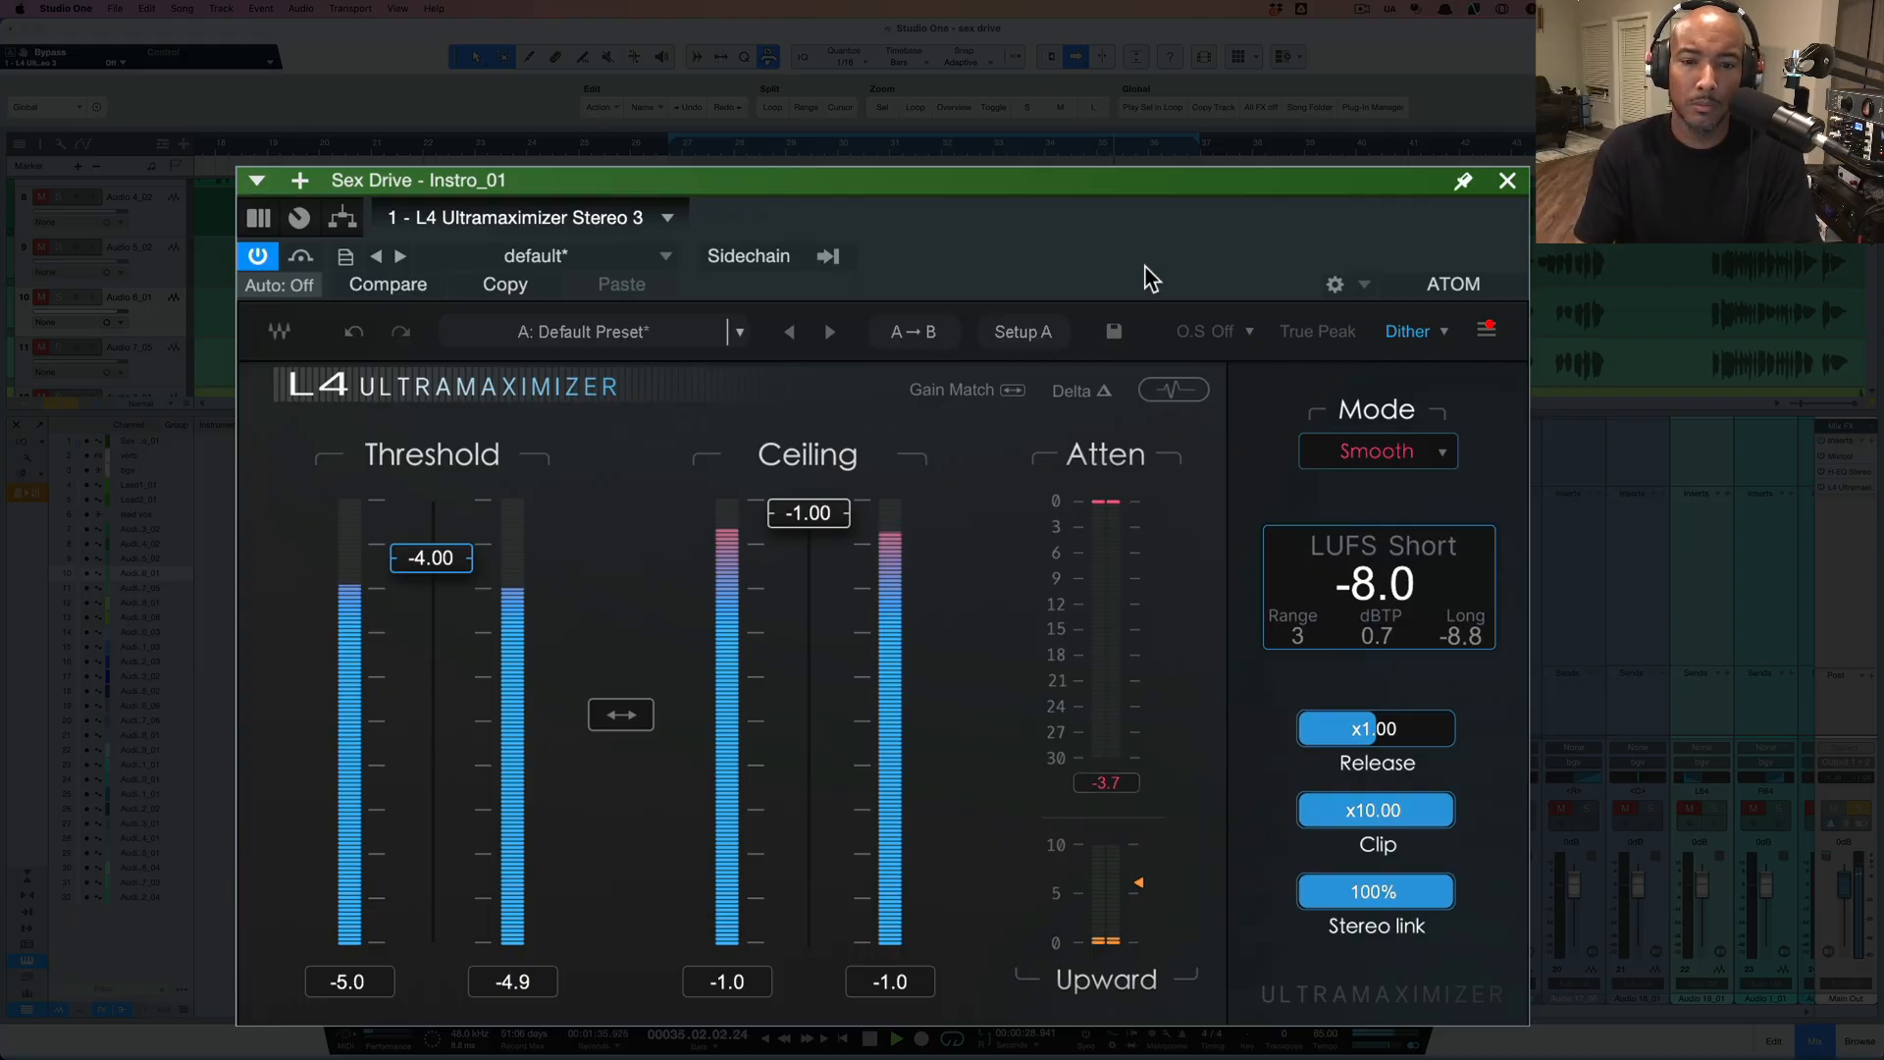
{"action": "key", "text": "space"}
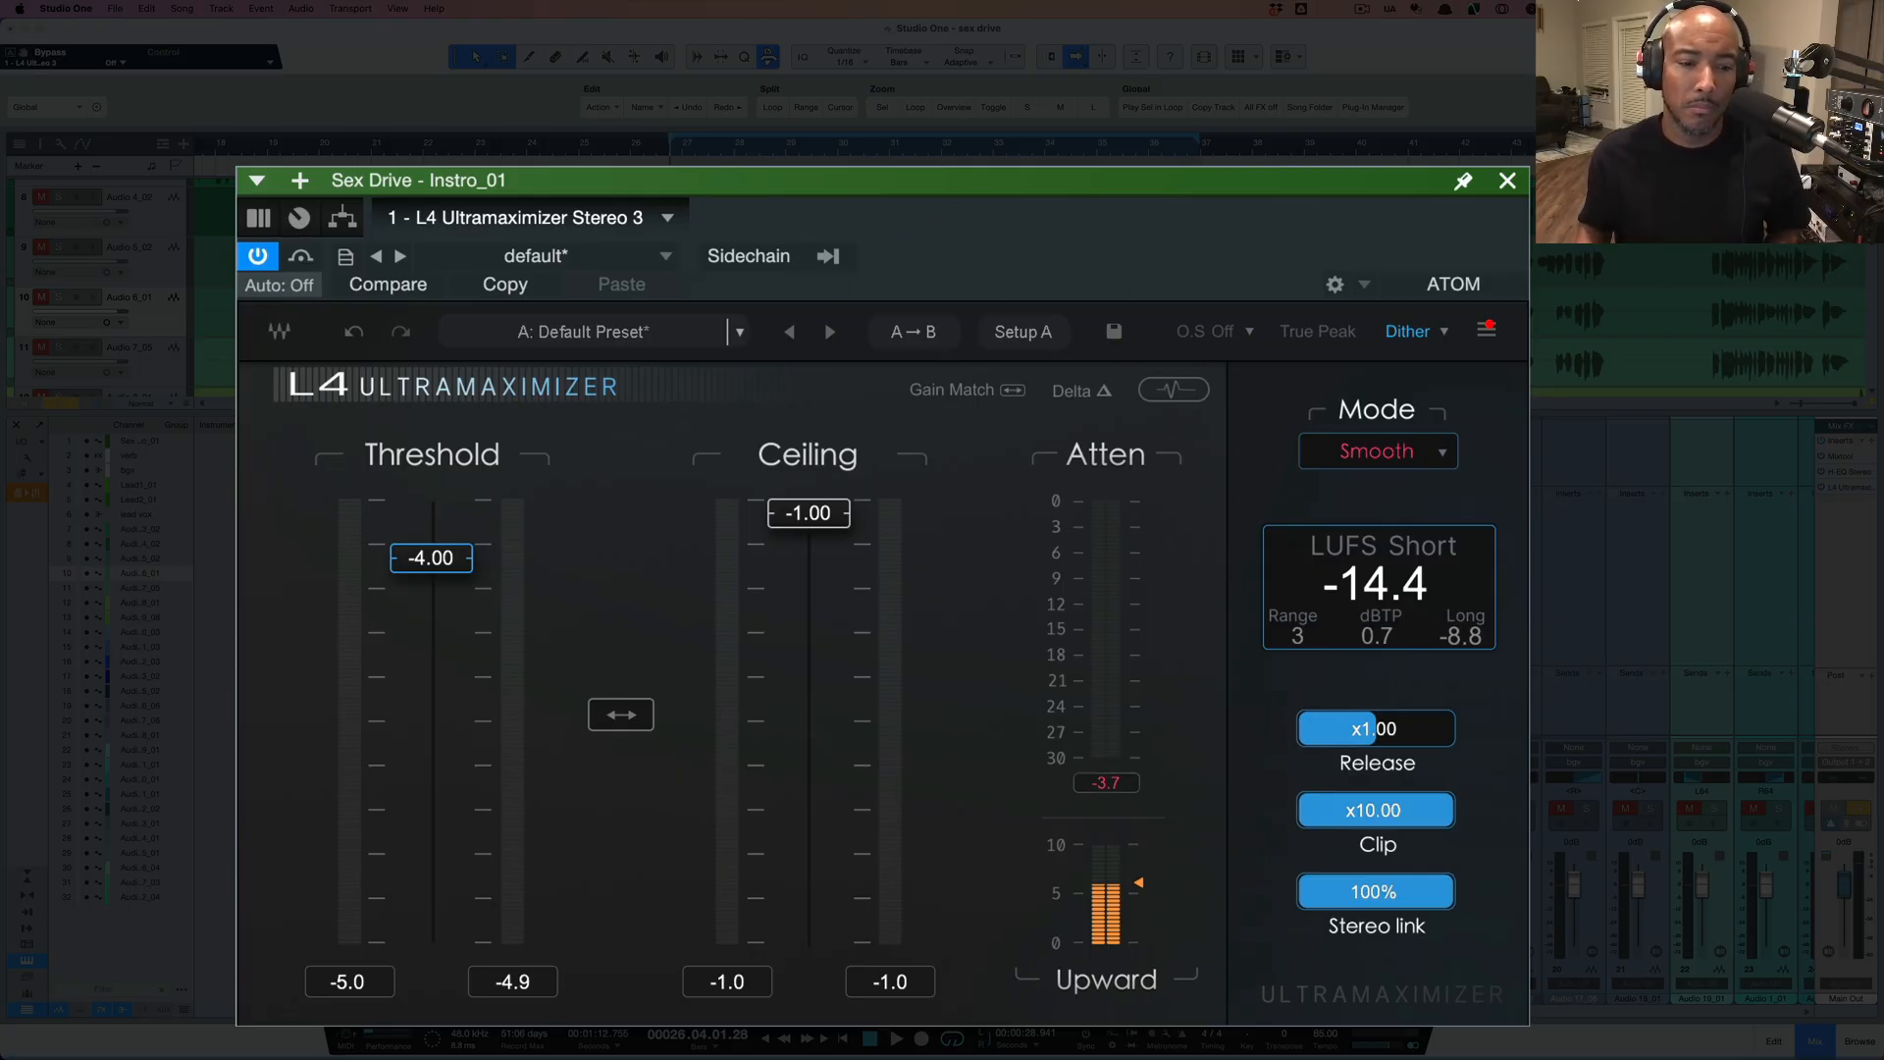
- Replay the loop to compare the Instro_01 L4 limiter bypassed and active again, and close its window
{"action": "key", "text": "space"}
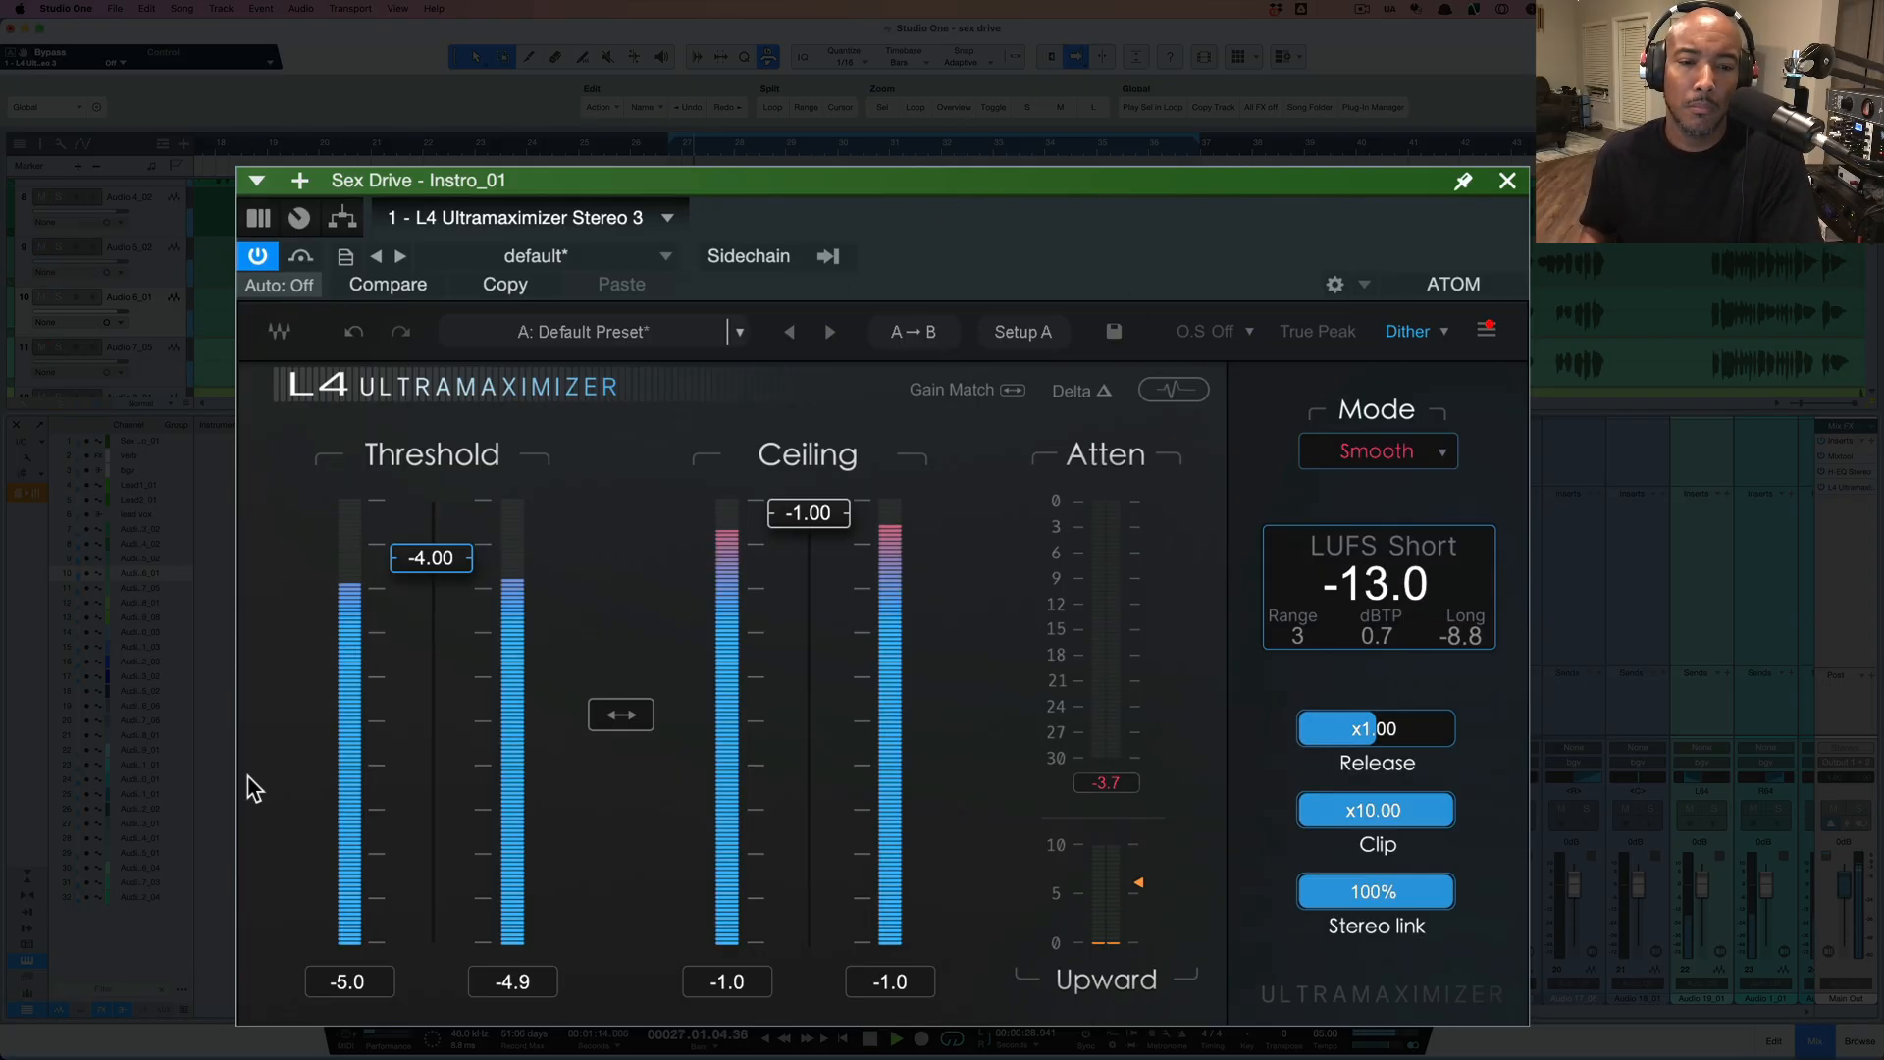
{"action": "left_click", "coordinate": [309, 259]}
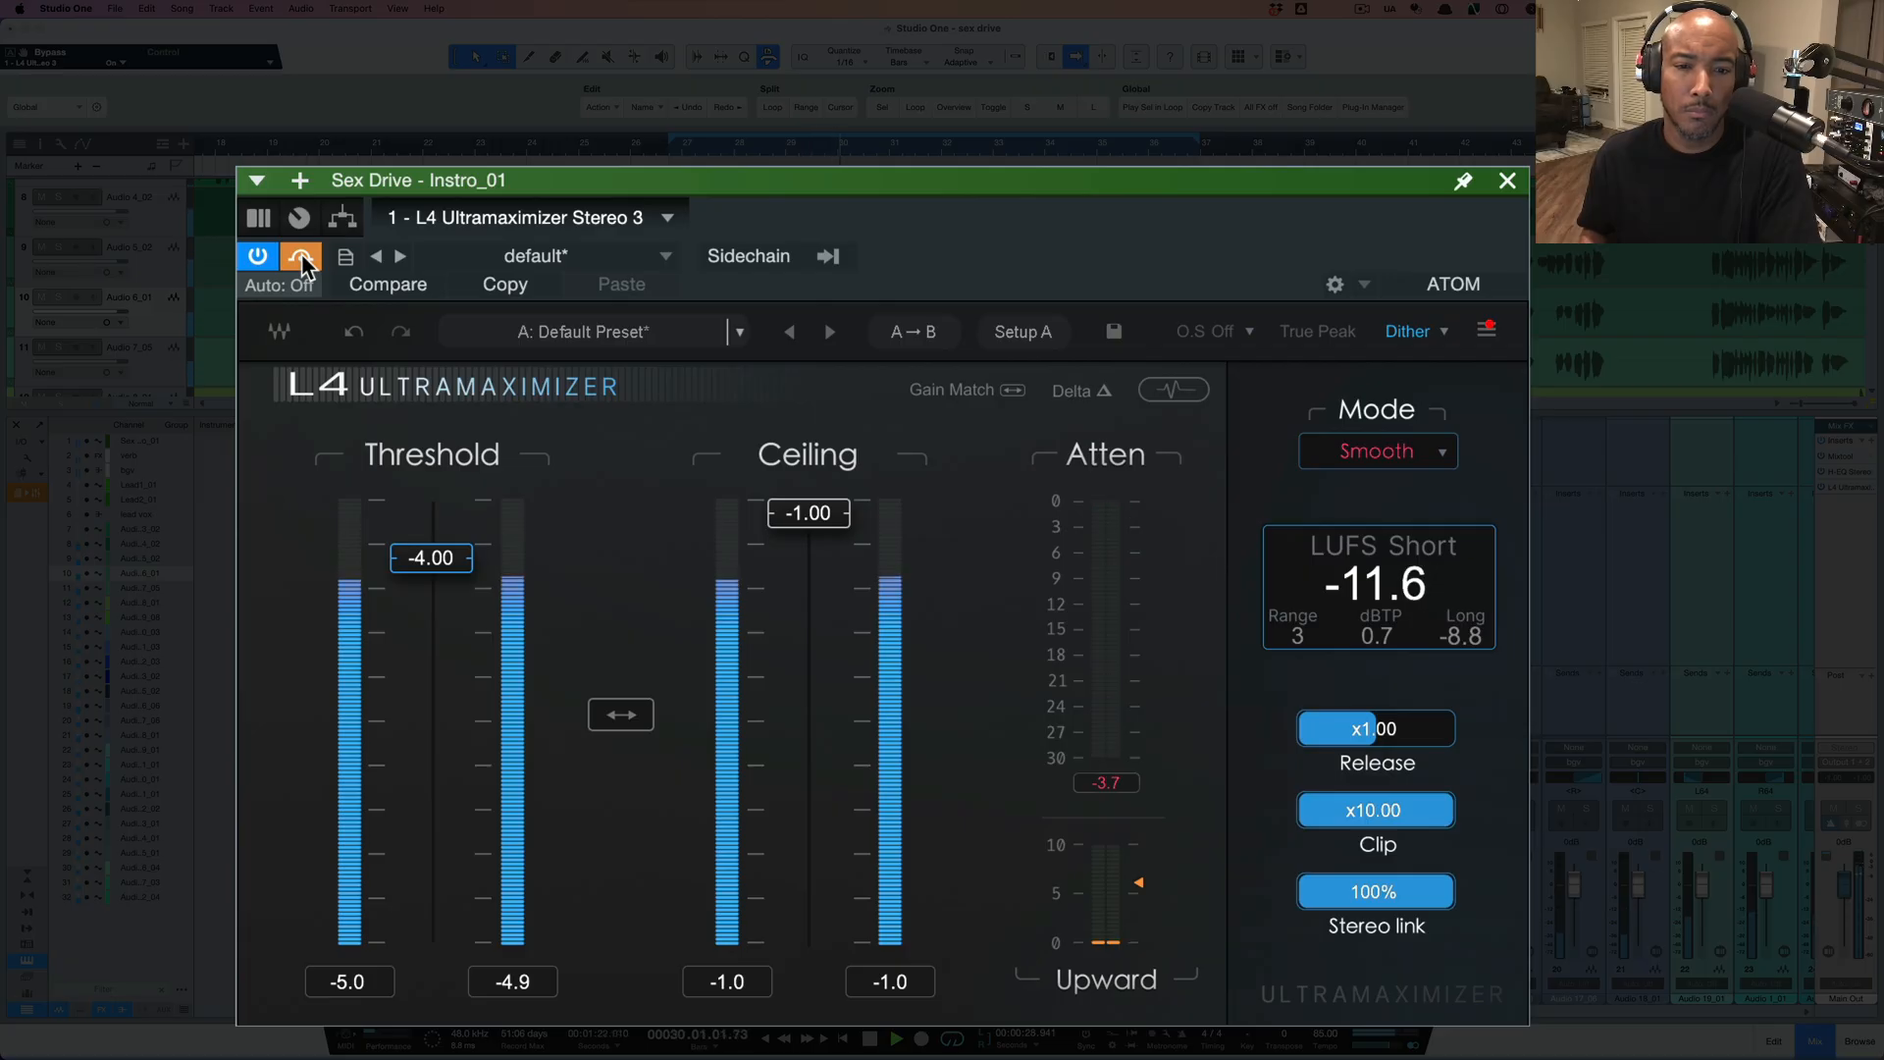
{"action": "left_click", "coordinate": [301, 257]}
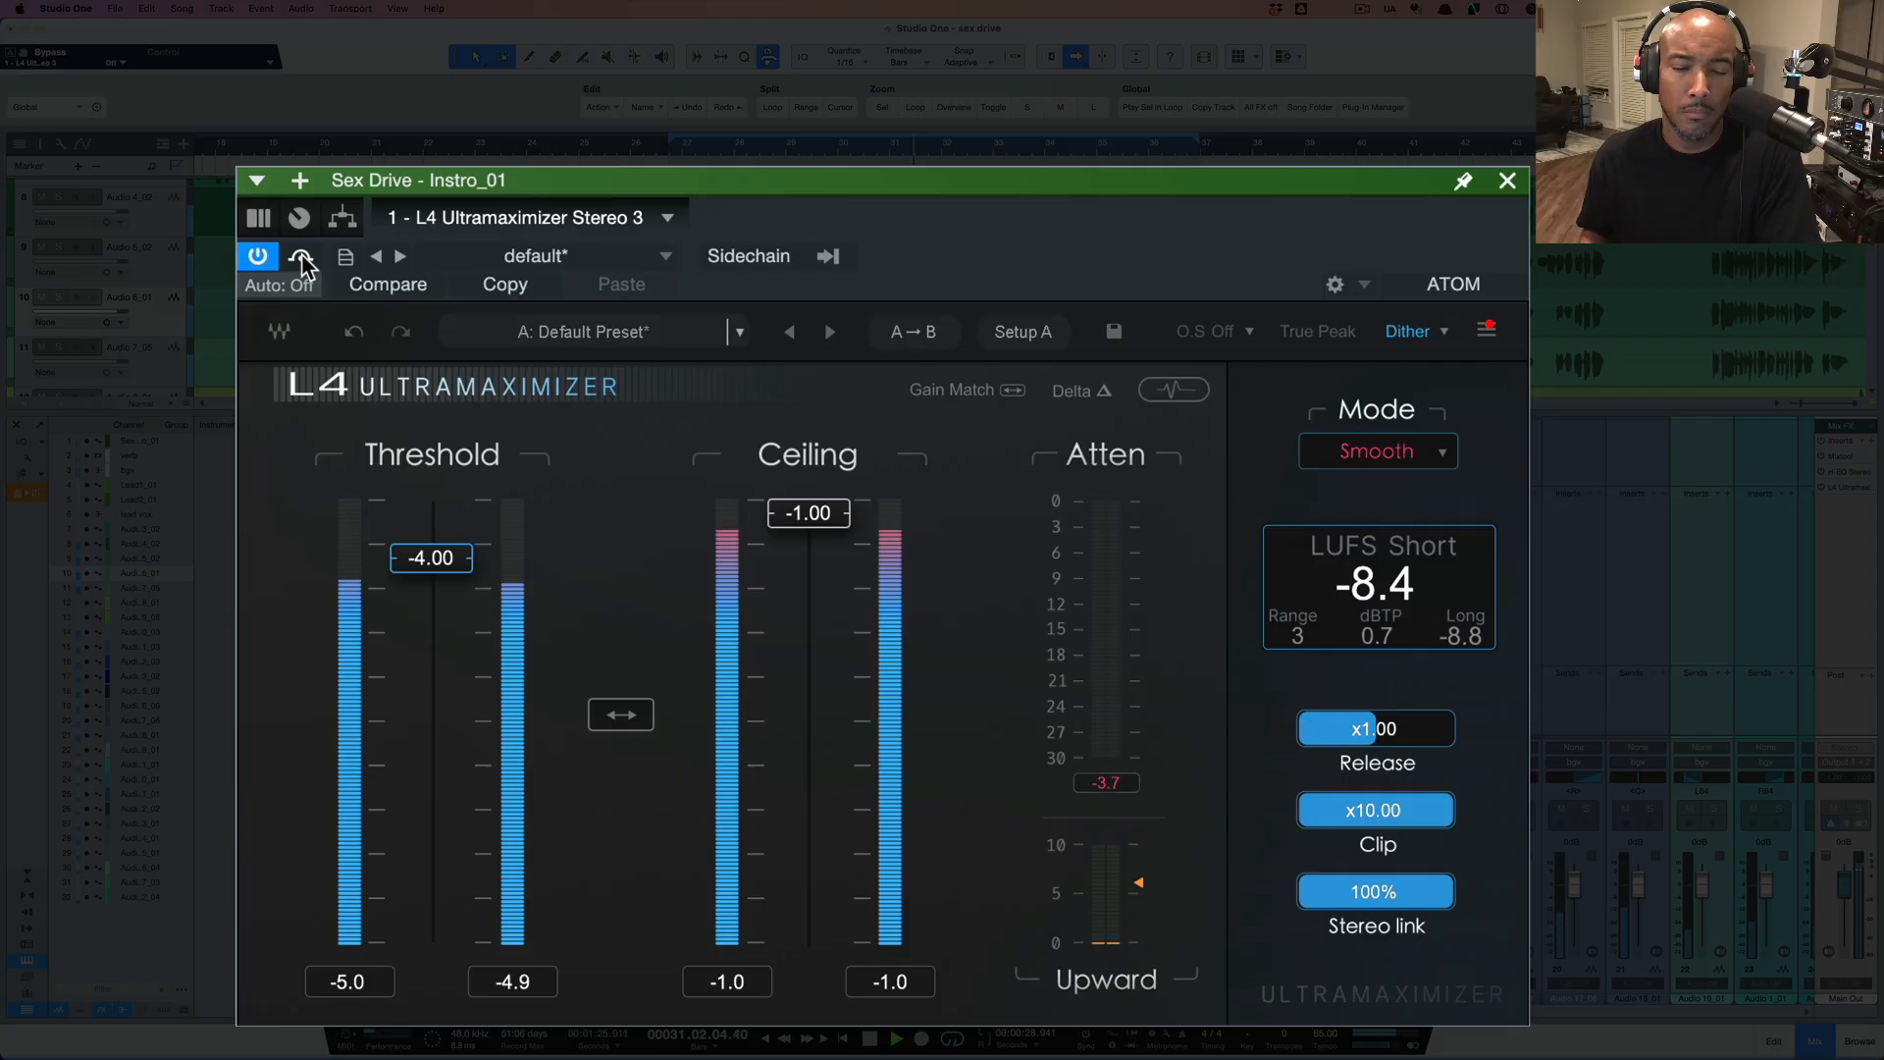
{"action": "left_click", "coordinate": [302, 258]}
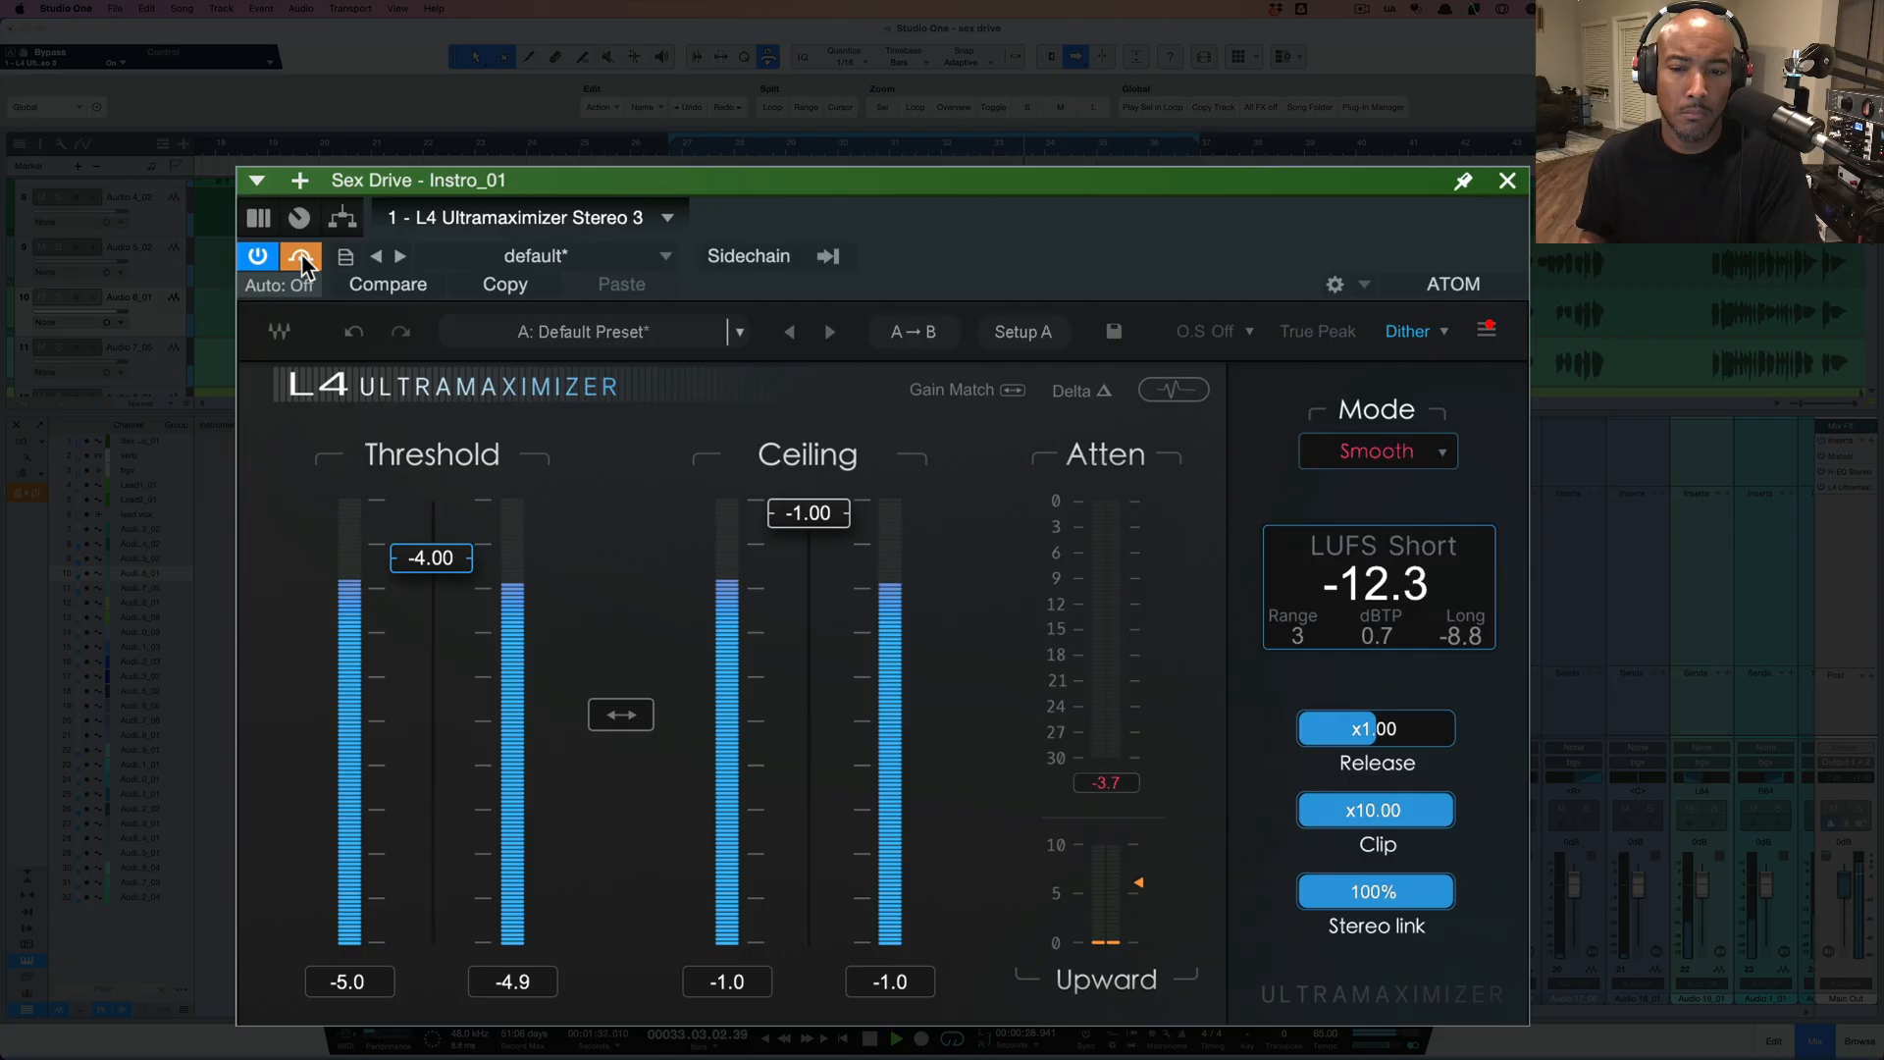
{"action": "left_click", "coordinate": [302, 258]}
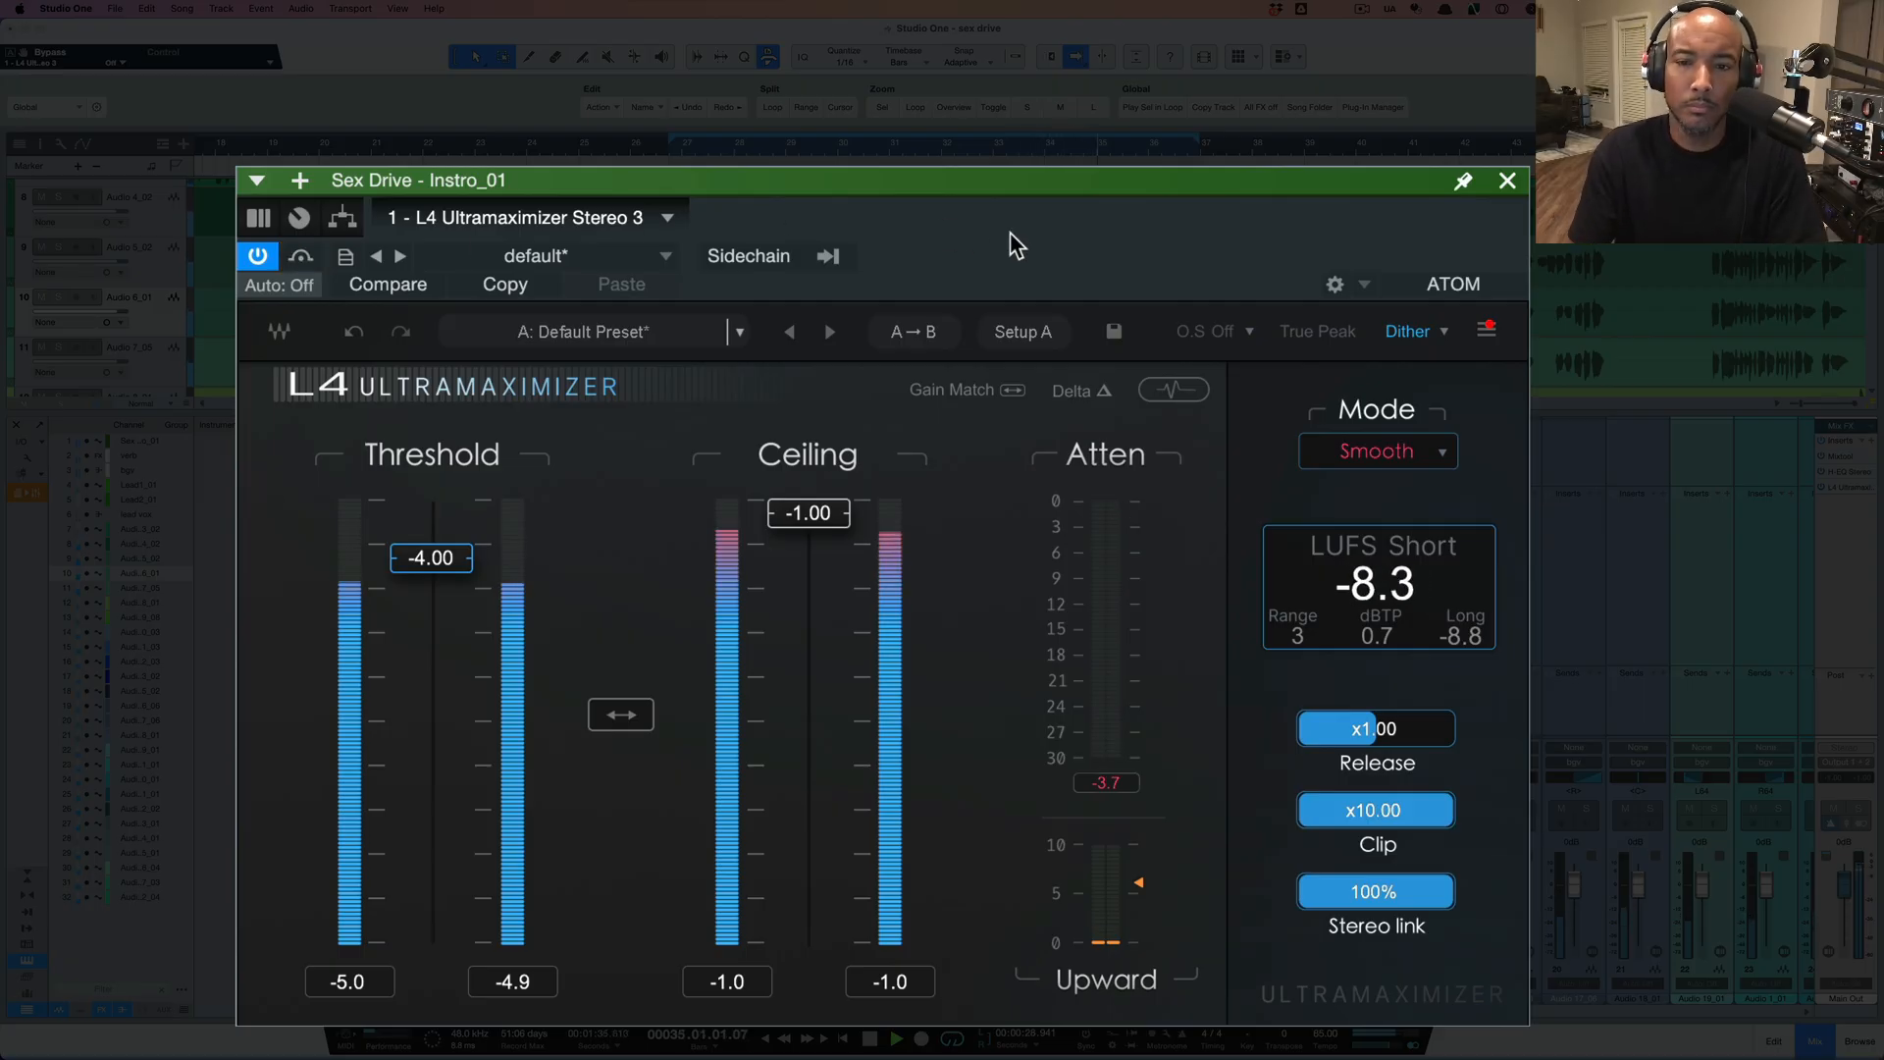
{"action": "key", "text": "space"}
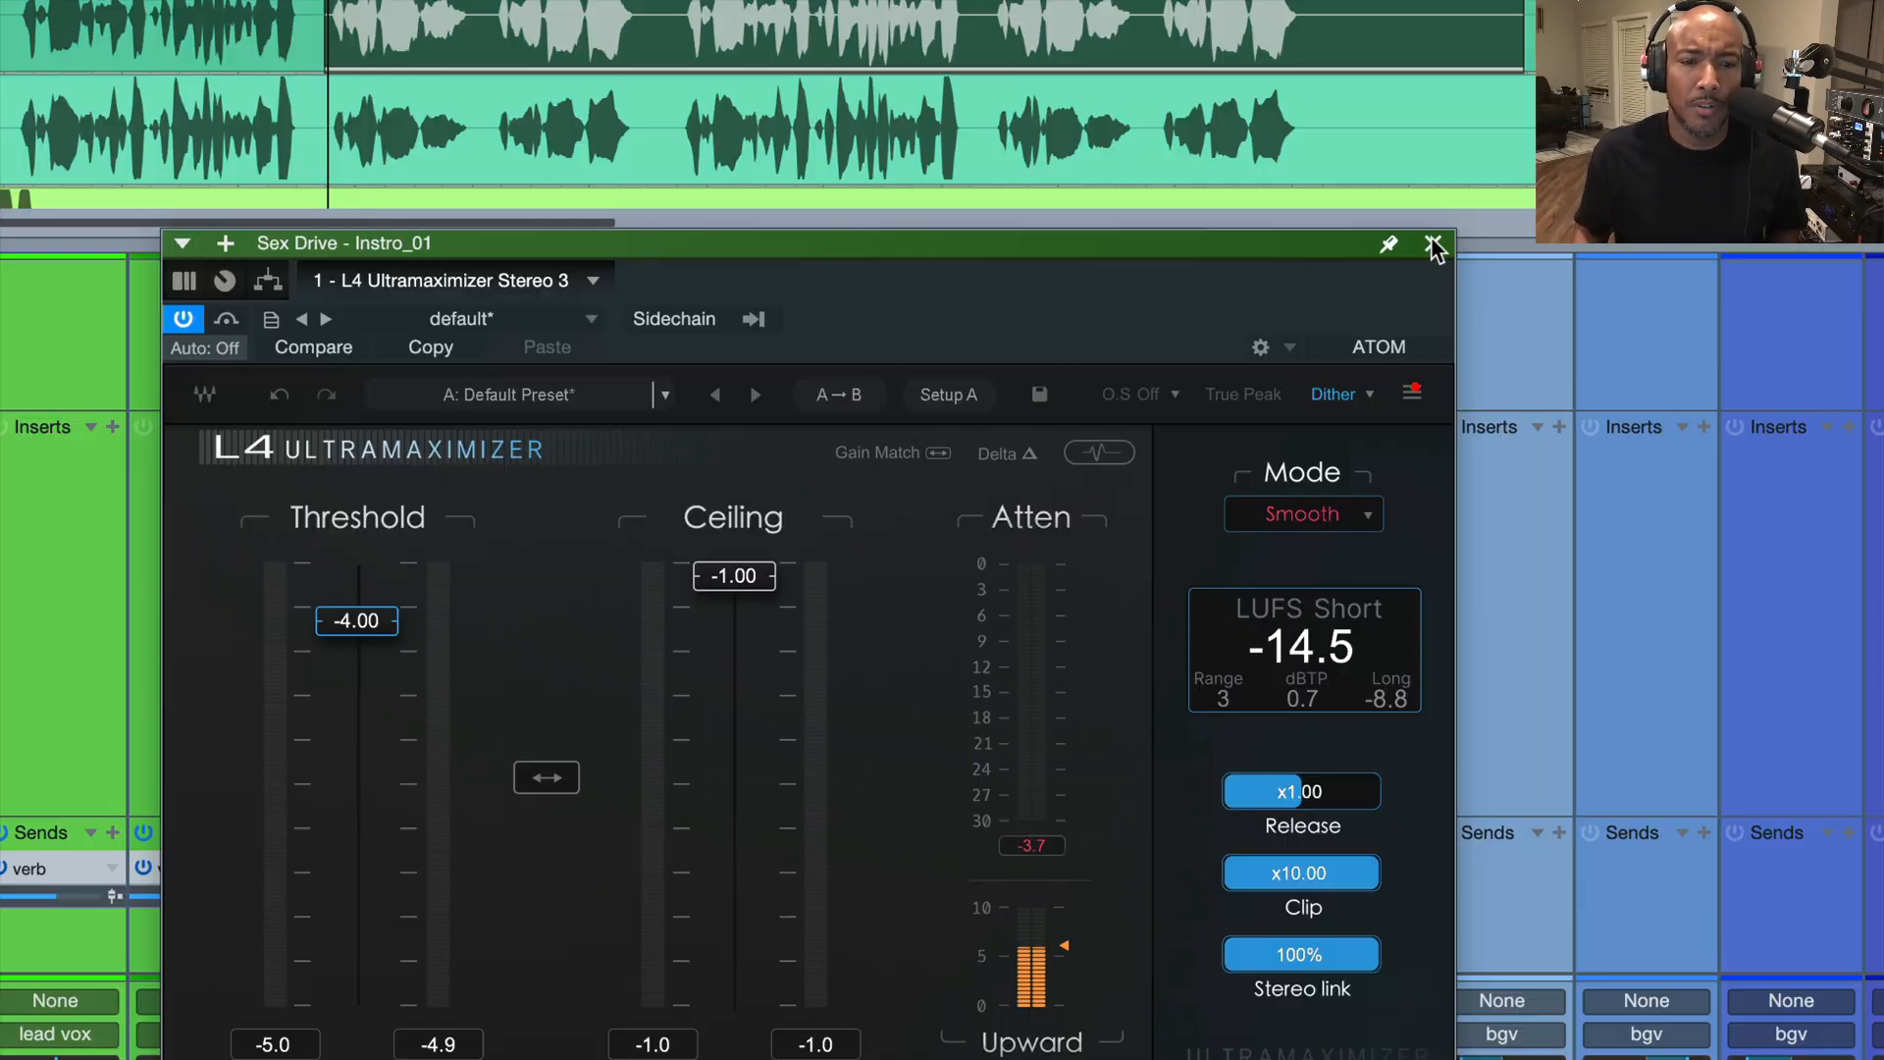
{"action": "left_click", "coordinate": [1507, 179]}
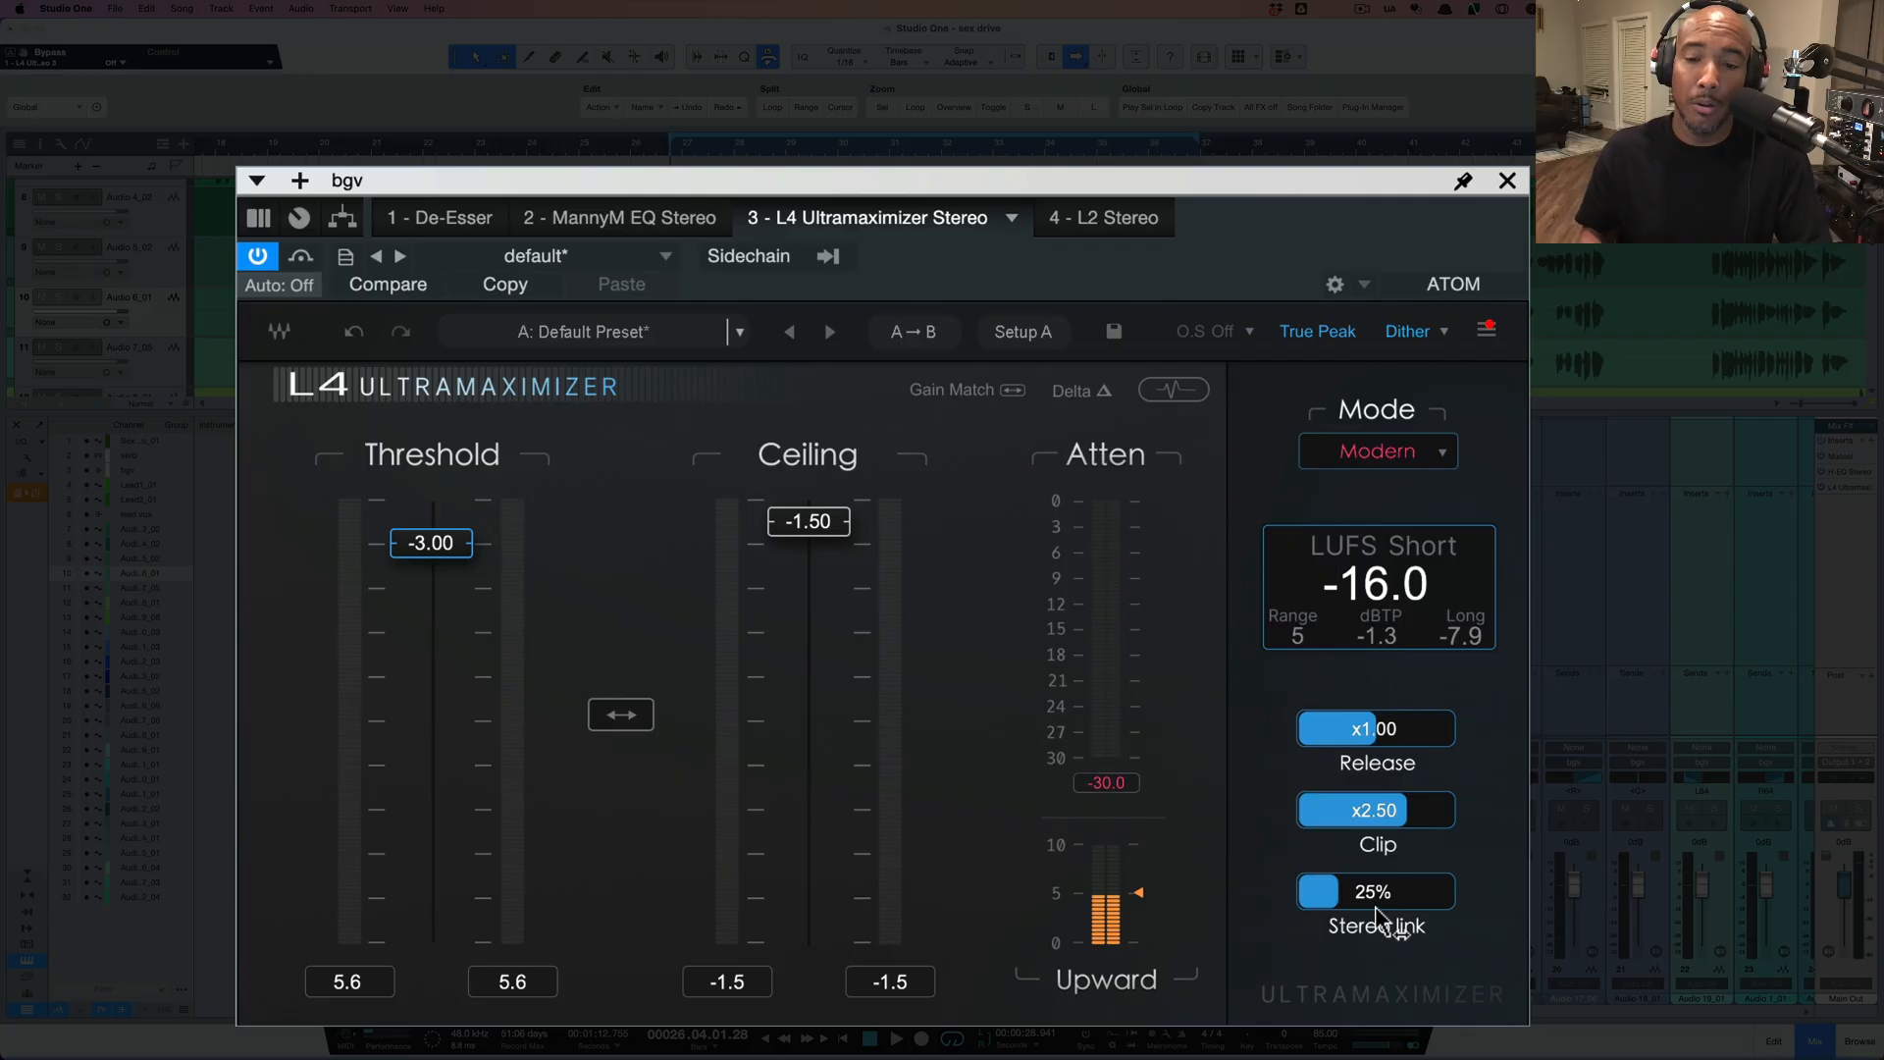
- Try the Stereo Link control on the bgv L4 limiter, check the Upward marker, and preview Setup B before returning to Setup A
{"action": "mouse_move", "coordinate": [1321, 899]}
{"action": "left_mouse_down"}
{"action": "mouse_move", "coordinate": [1443, 898]}
{"action": "mouse_move", "coordinate": [1358, 898]}
{"action": "left_mouse_up"}
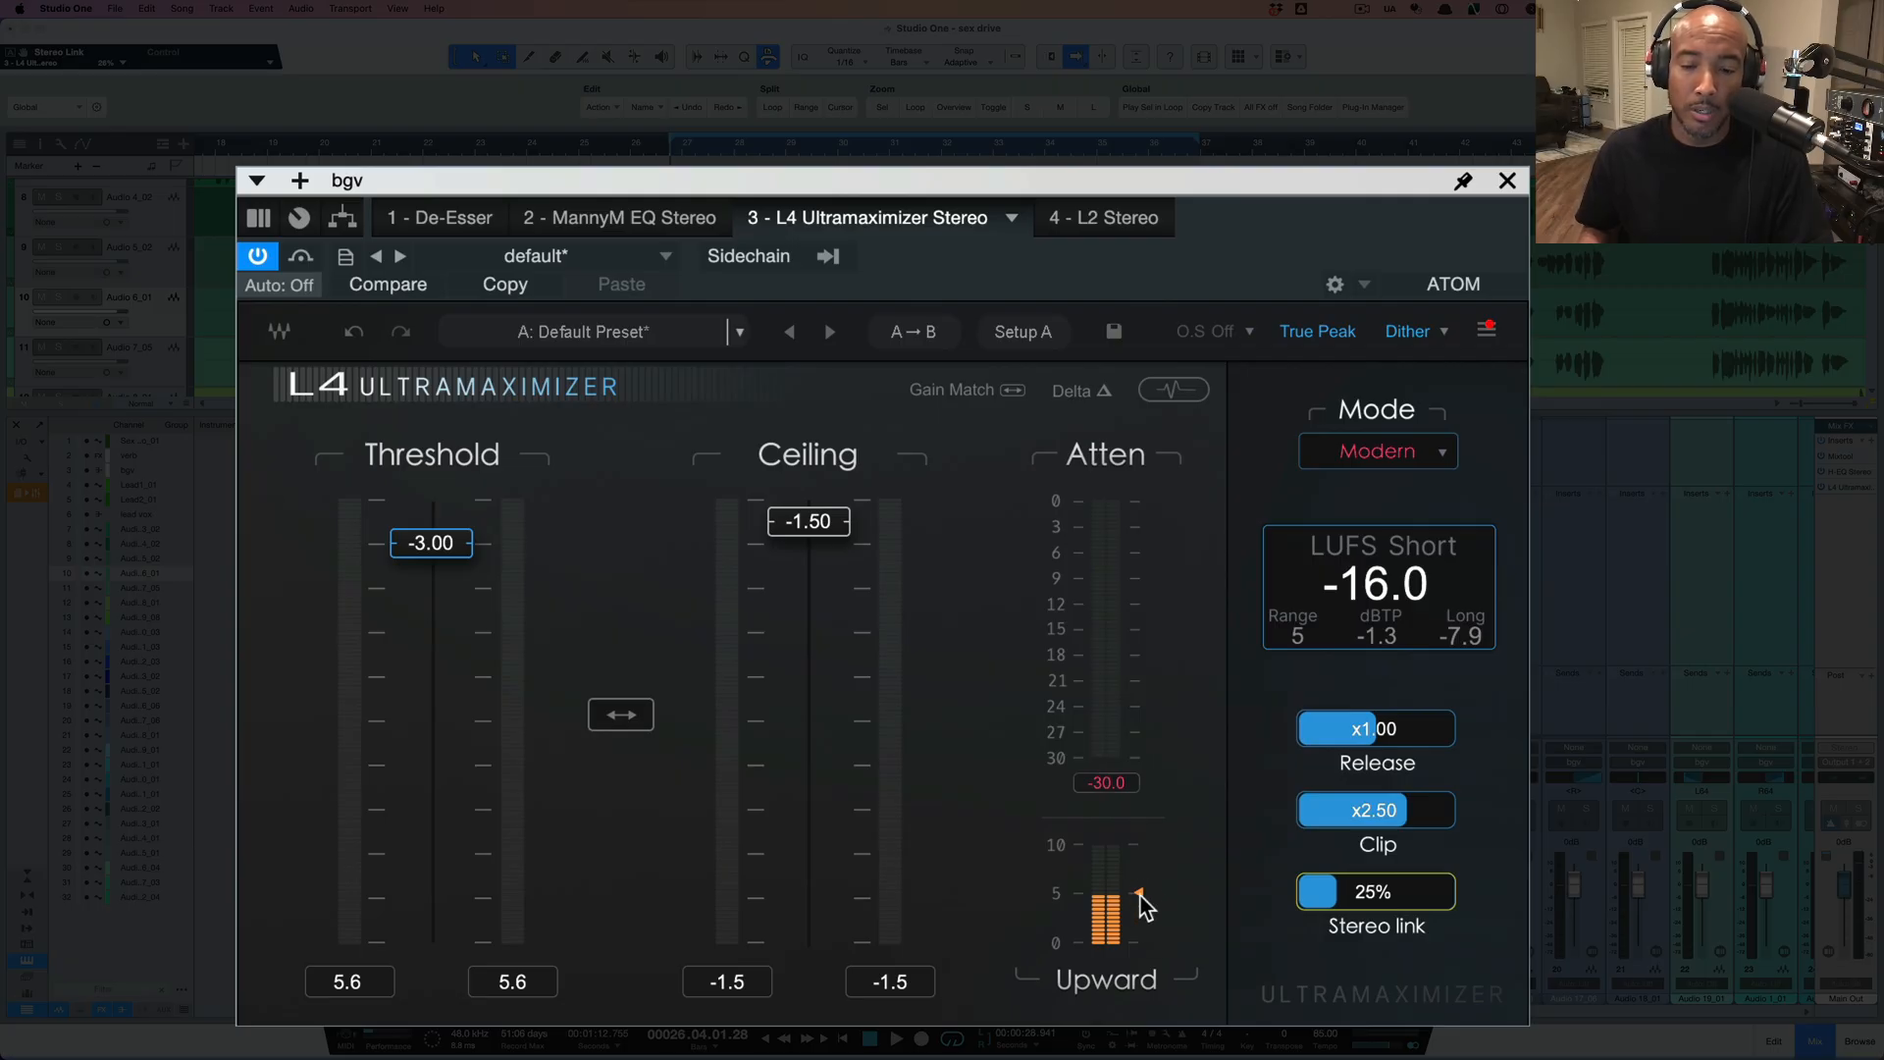
{"action": "mouse_move", "coordinate": [1143, 896]}
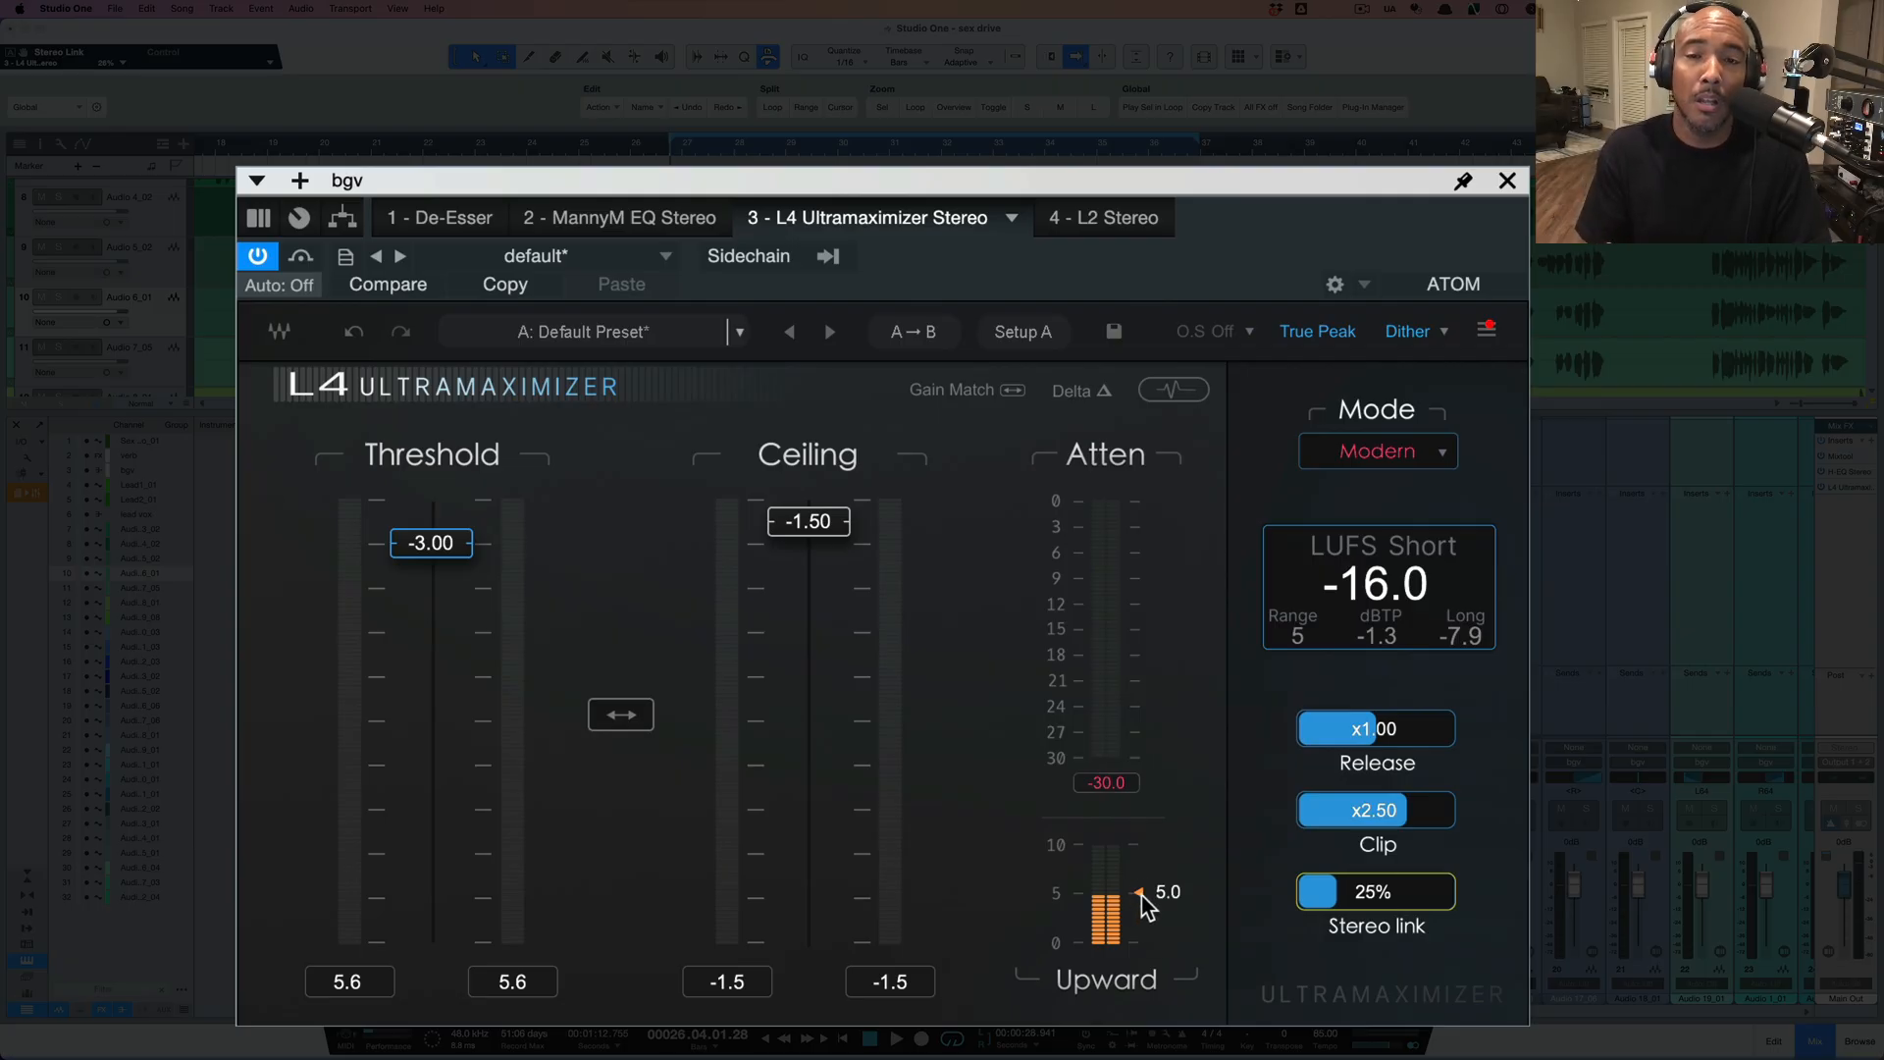
{"action": "left_click", "coordinate": [1024, 333]}
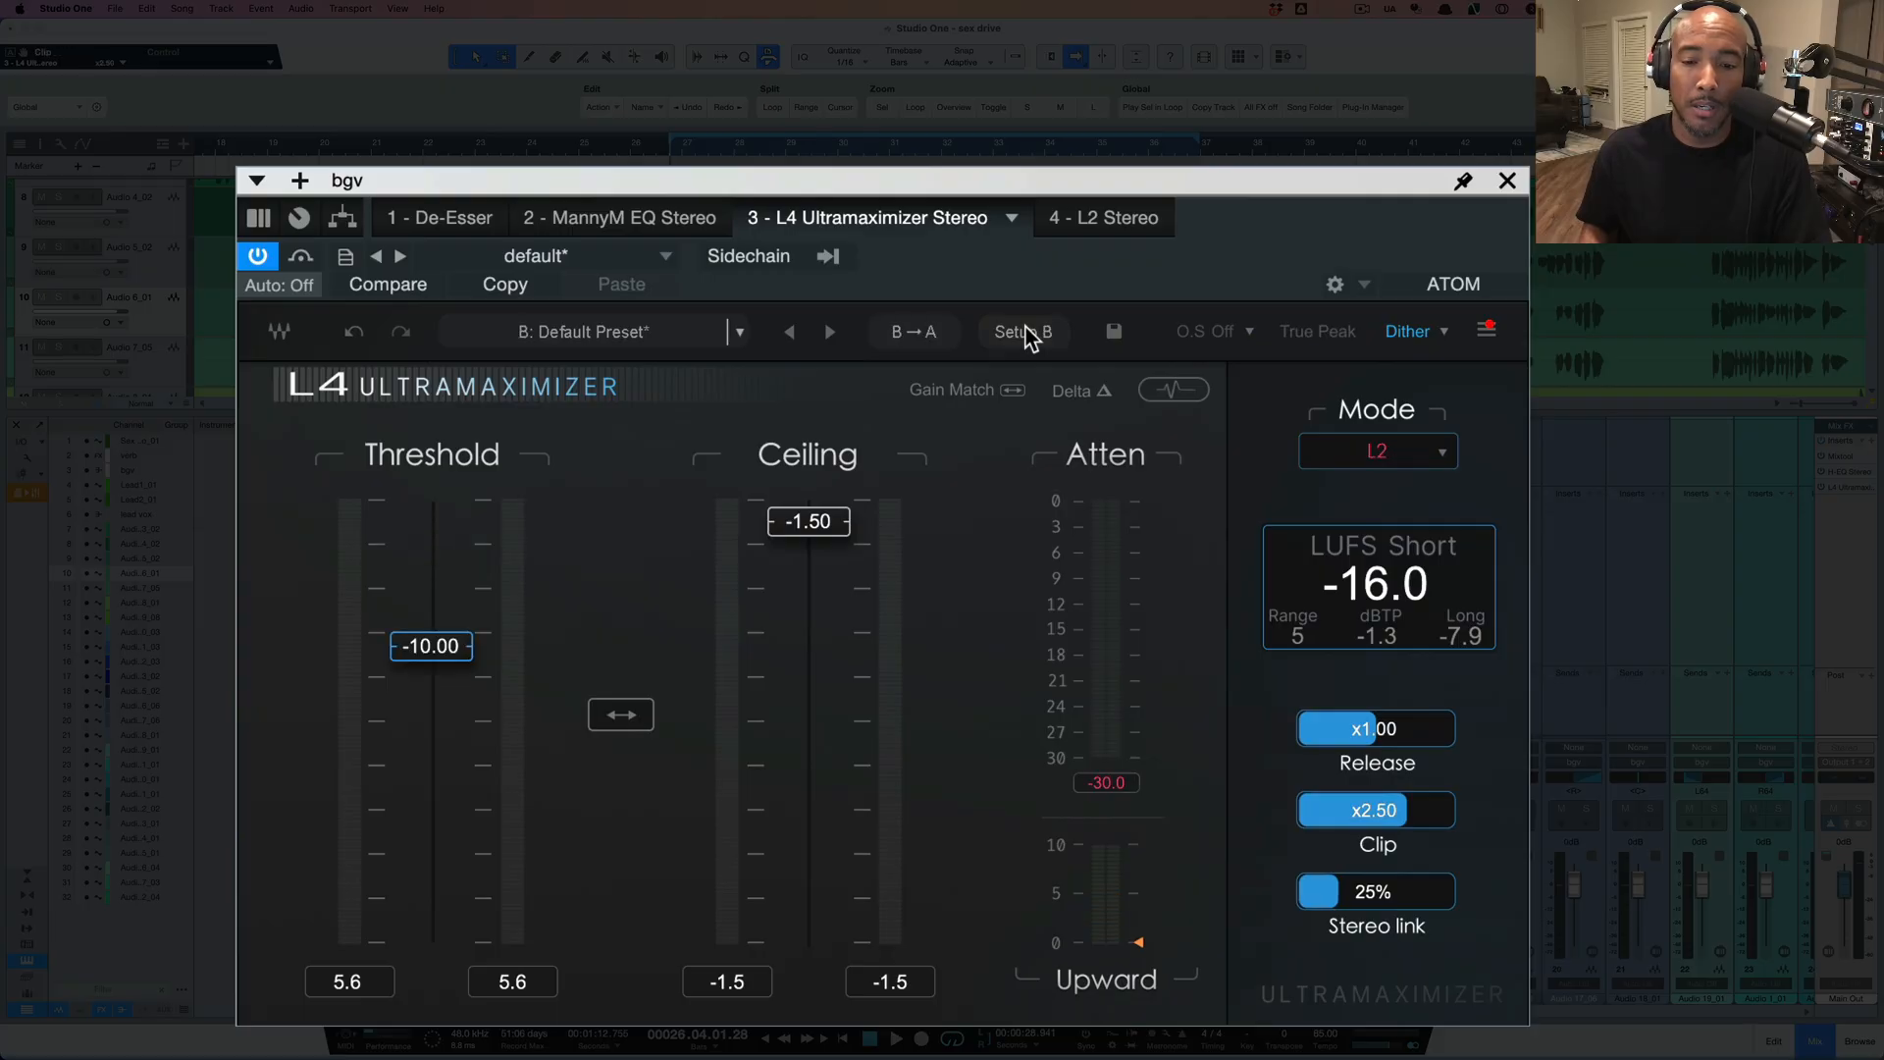
{"action": "left_click", "coordinate": [1023, 334]}
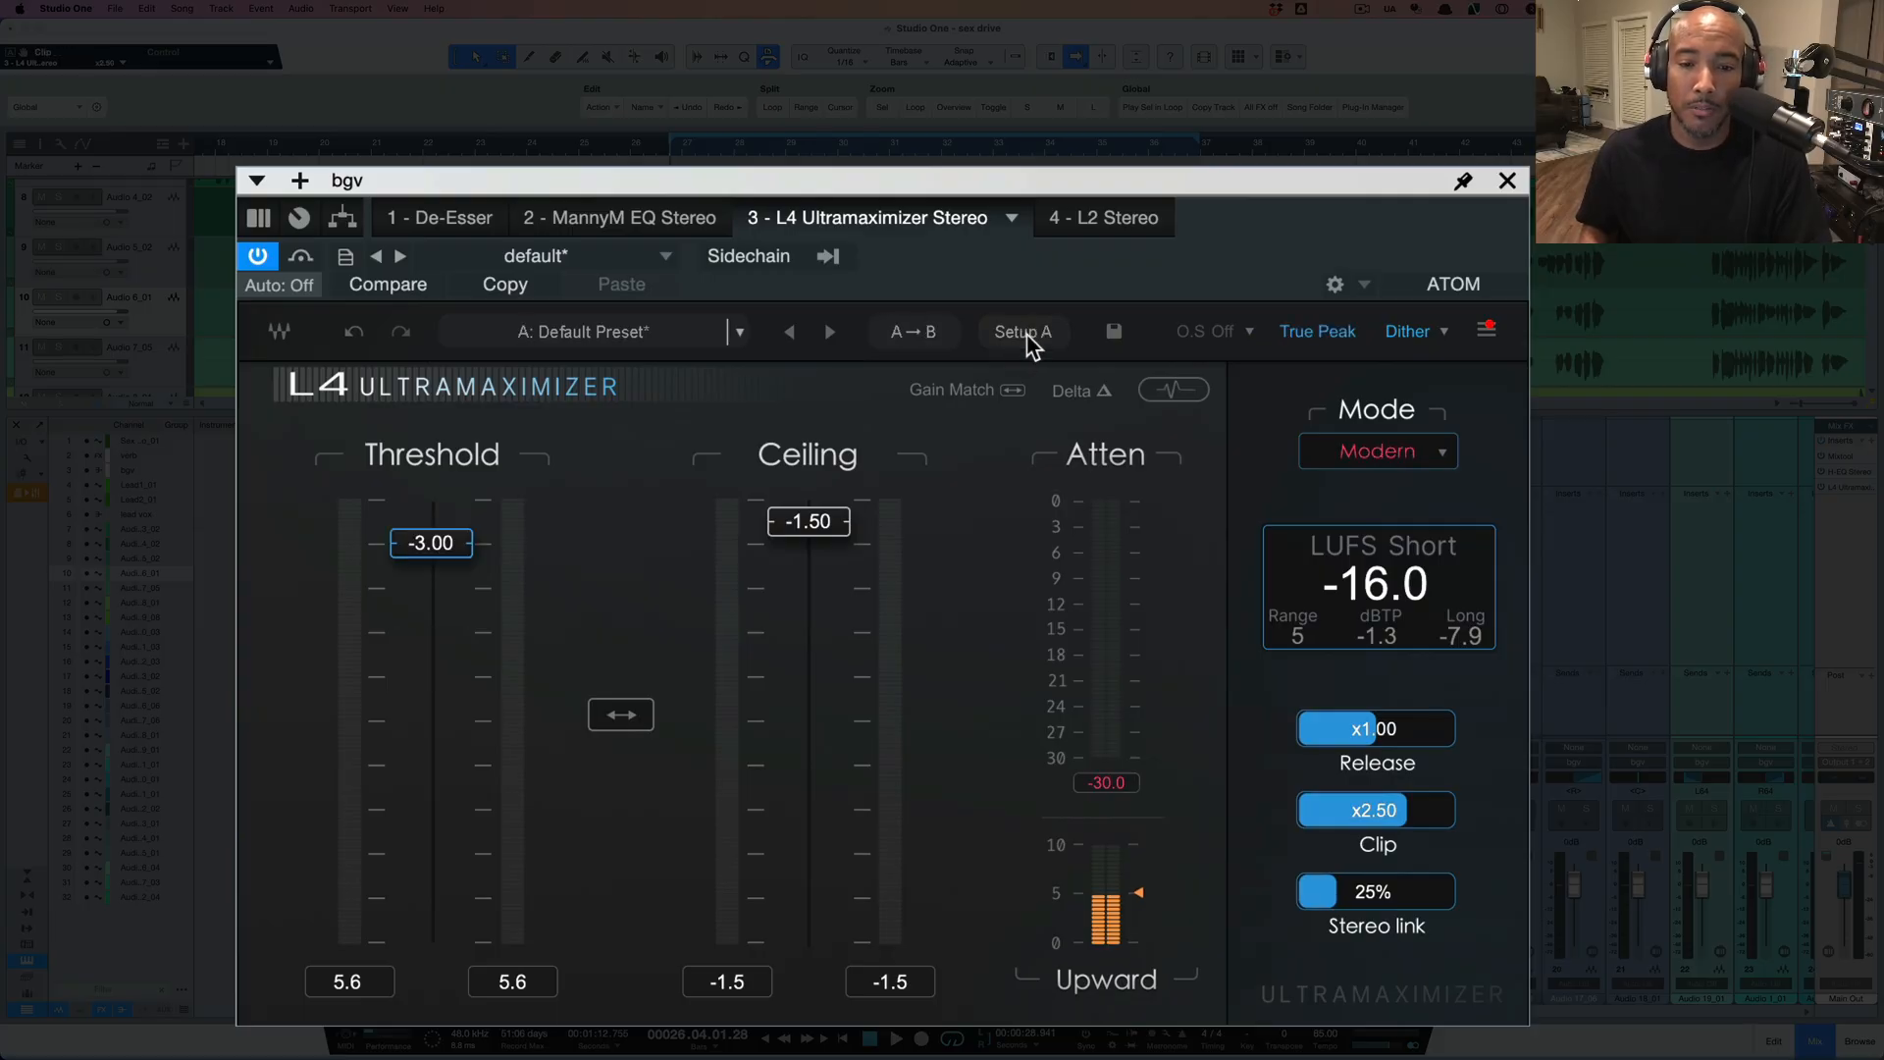
- Set the threshold of the bgv L4 limiter's Setup B to -3.00, and return to Setup A
{"action": "left_click", "coordinate": [982, 345]}
{"action": "left_click_drag", "start_coordinate": [408, 664], "coordinate": [432, 543]}
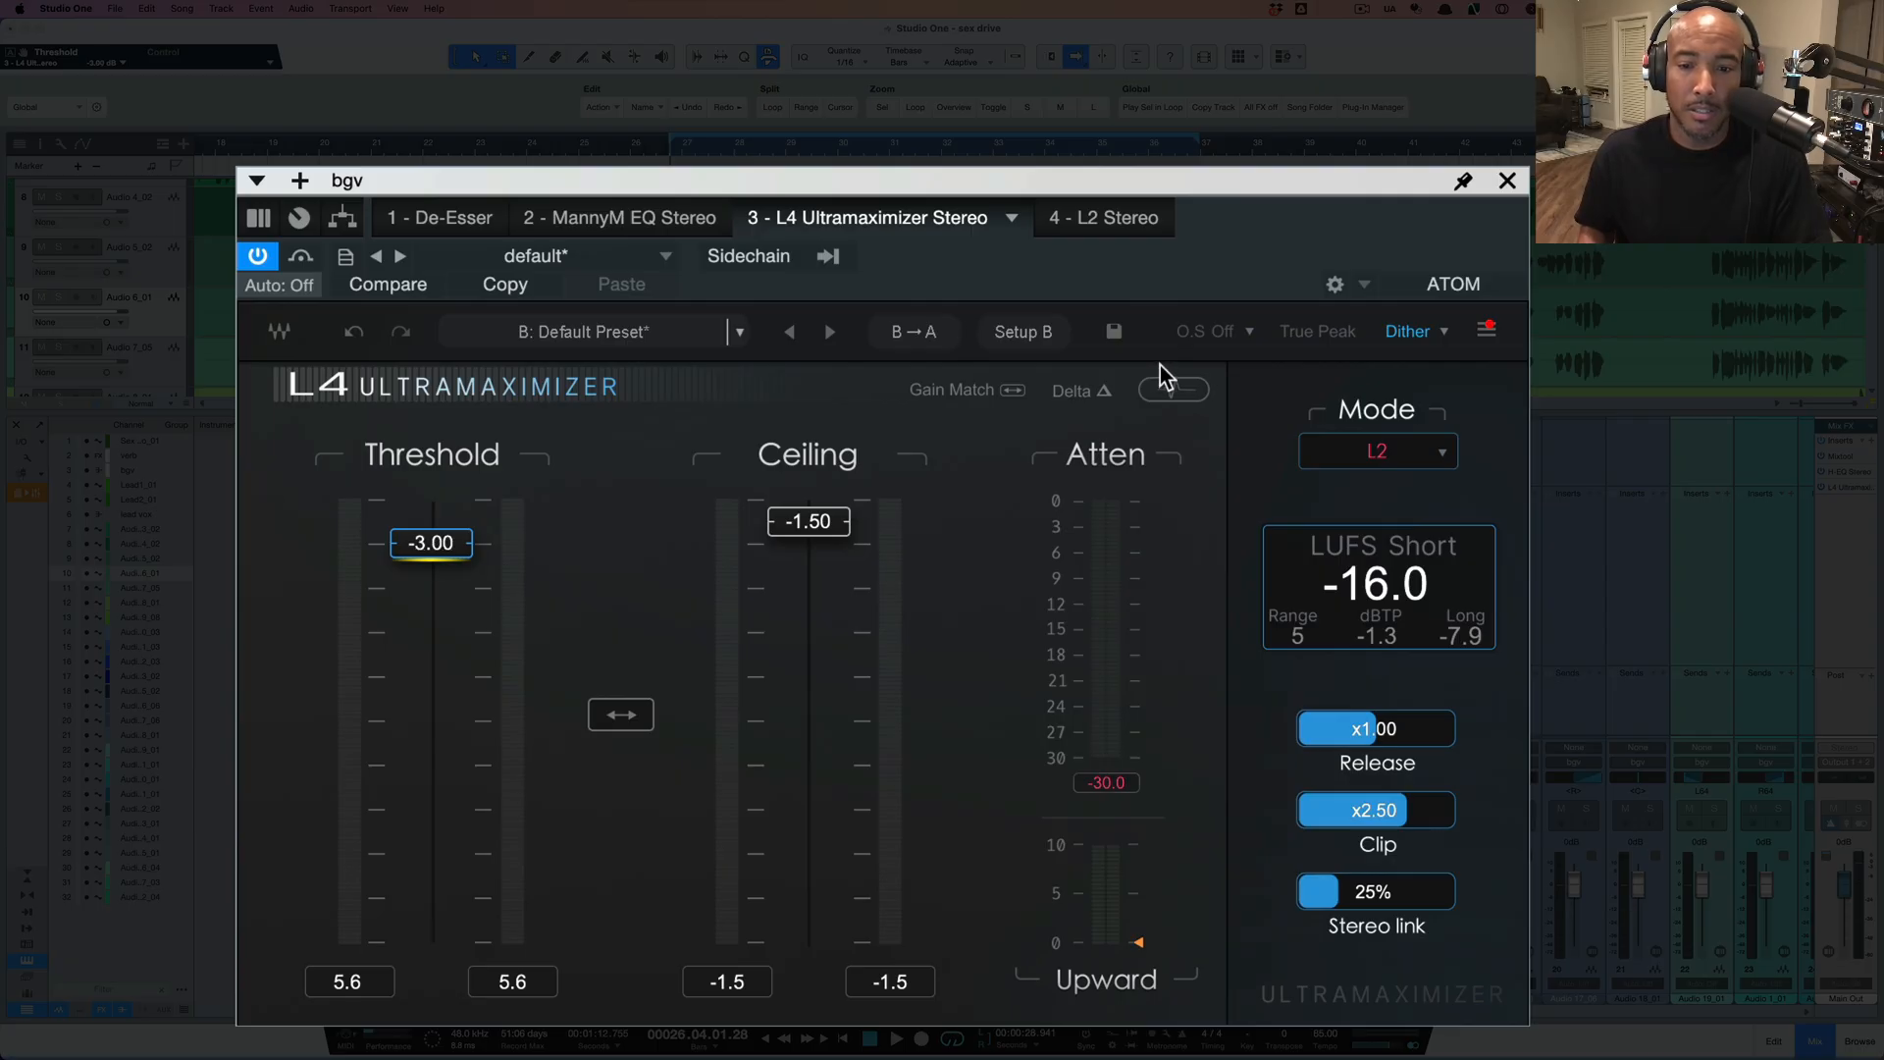
{"action": "left_click", "coordinate": [1027, 339]}
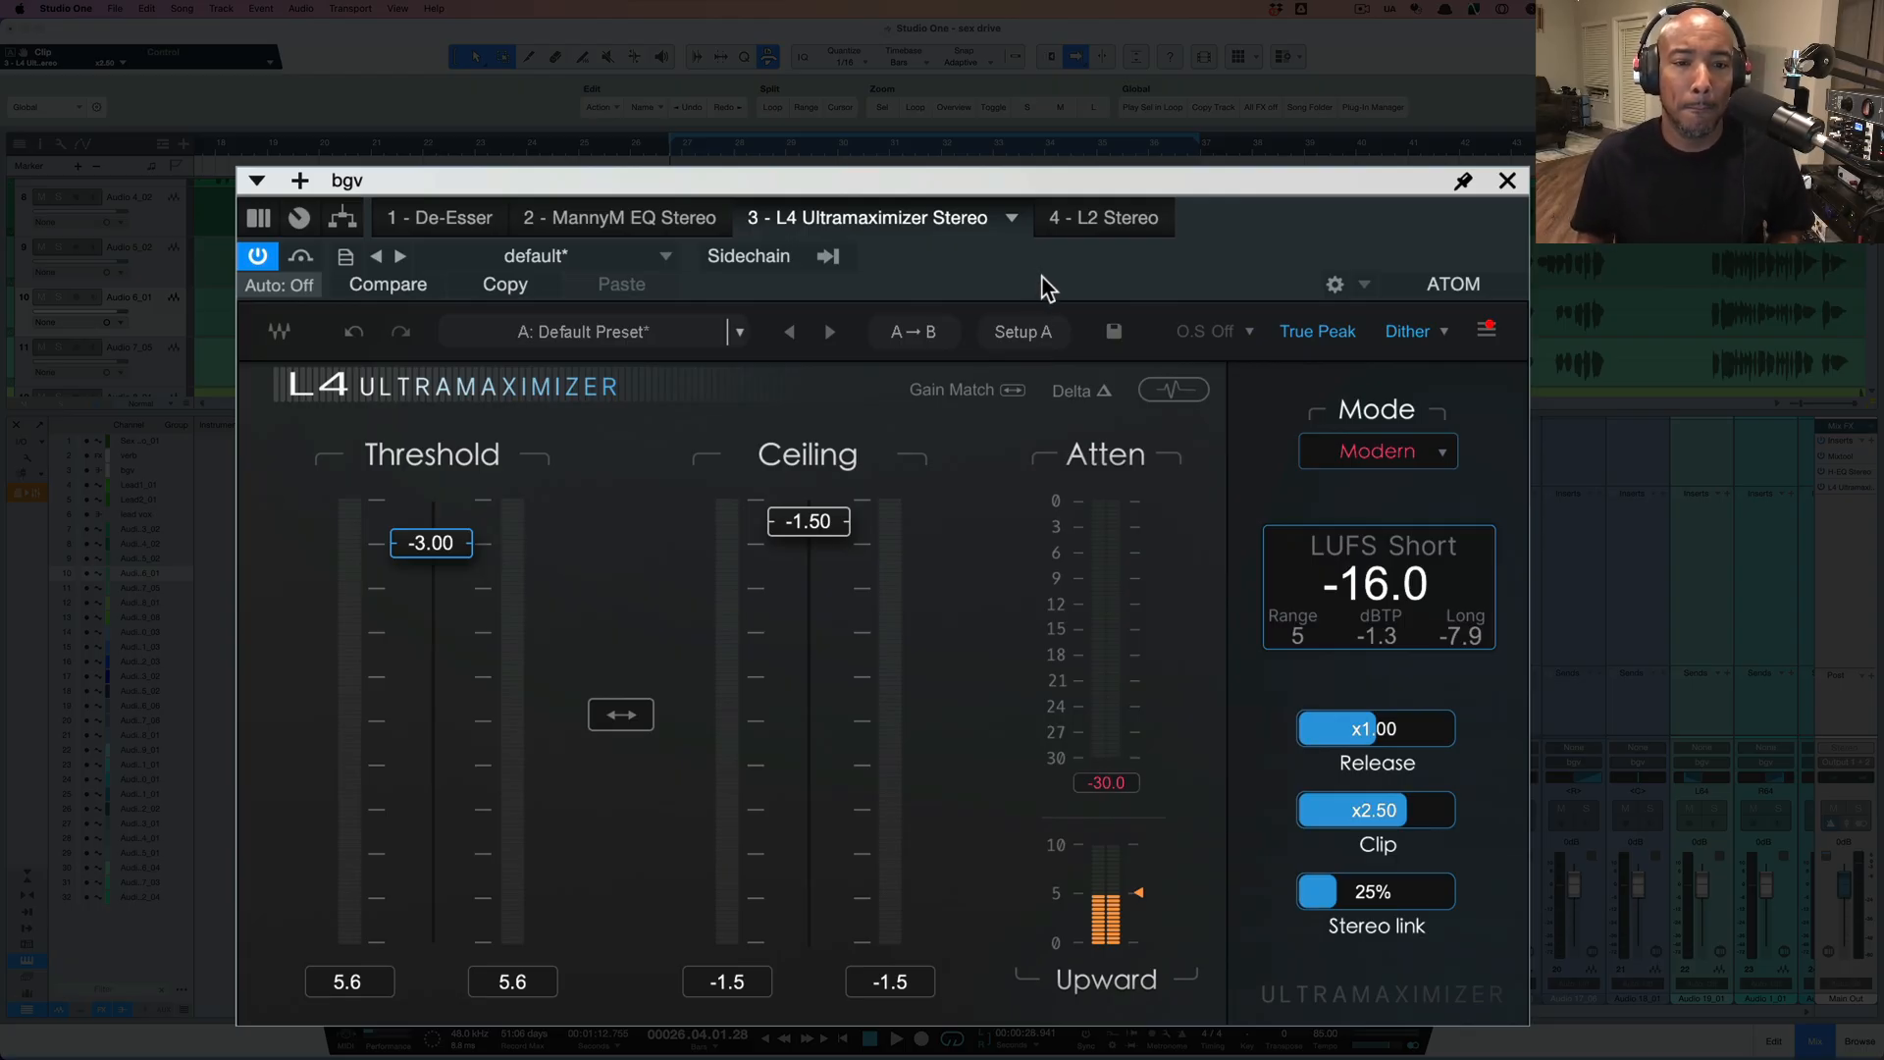
- Play the loop to compare the background vocals with the bgv L4 limiter active and bypassed, leaving it bypassed
{"action": "key", "text": "space"}
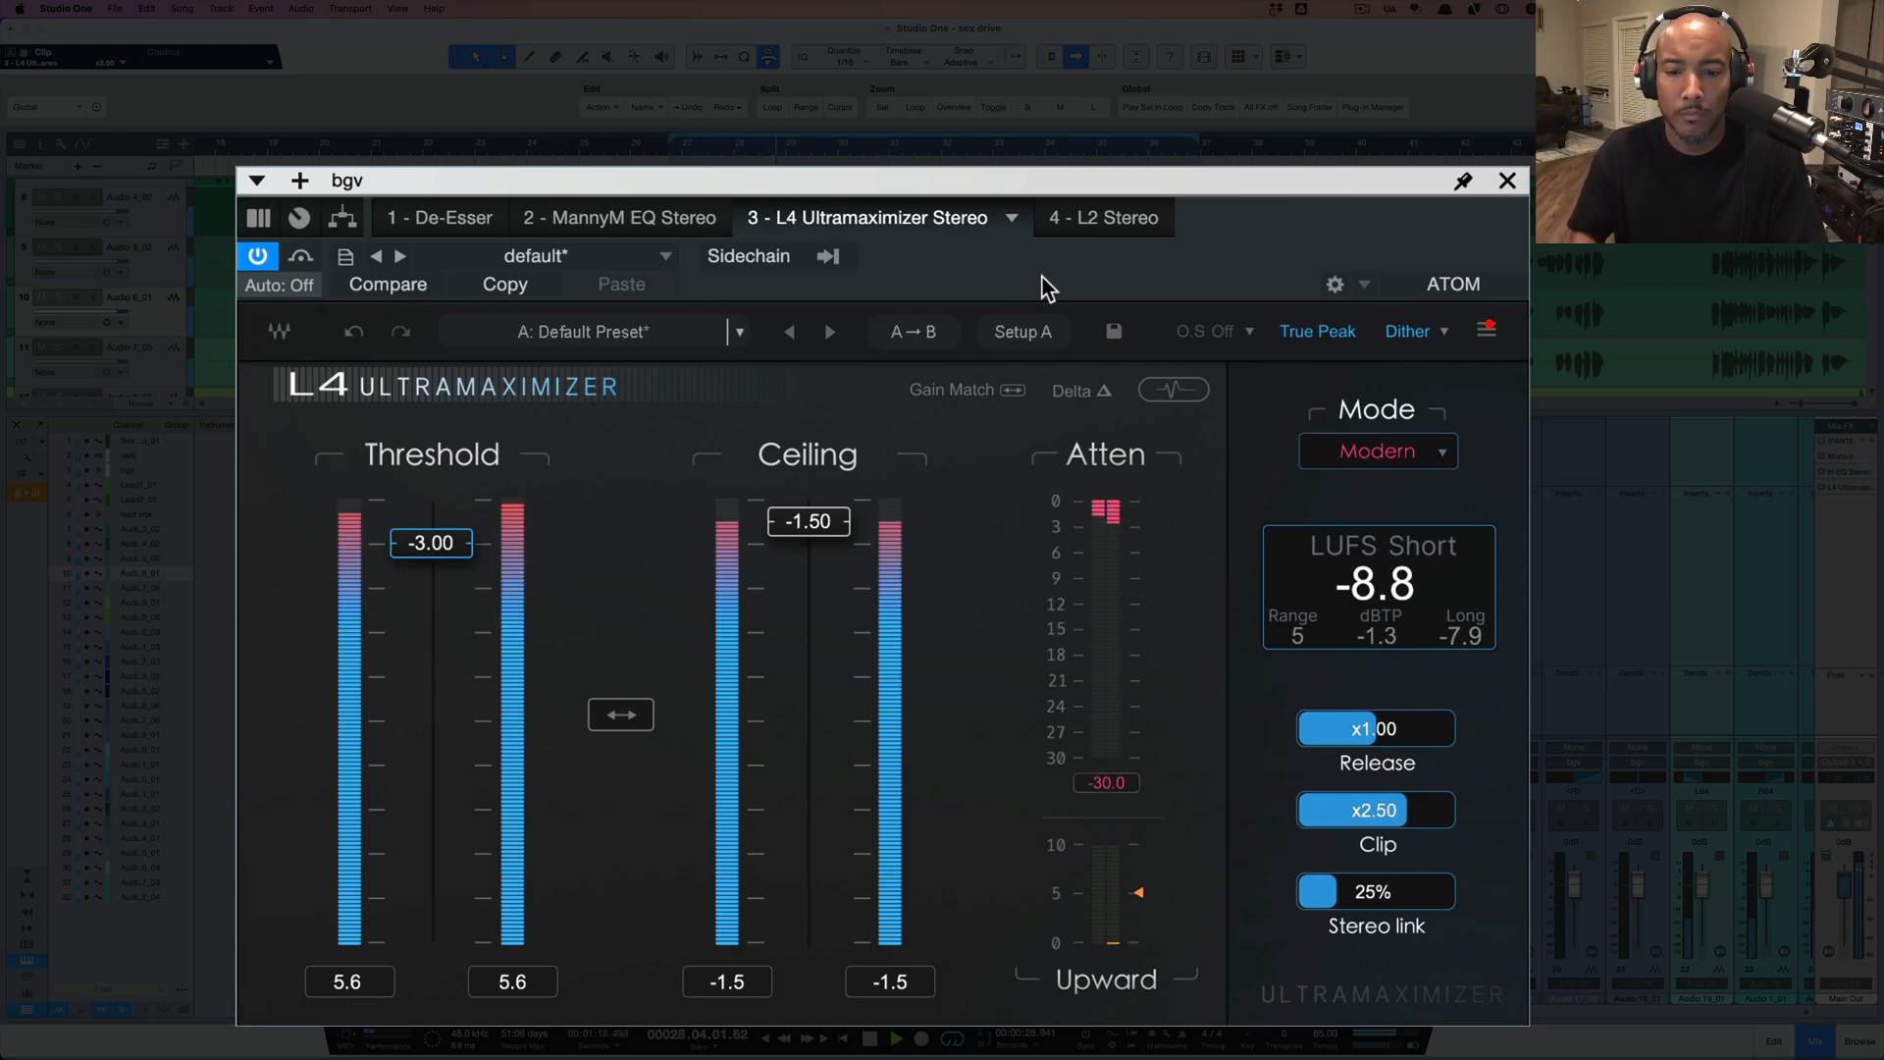
{"action": "left_click", "coordinate": [303, 259]}
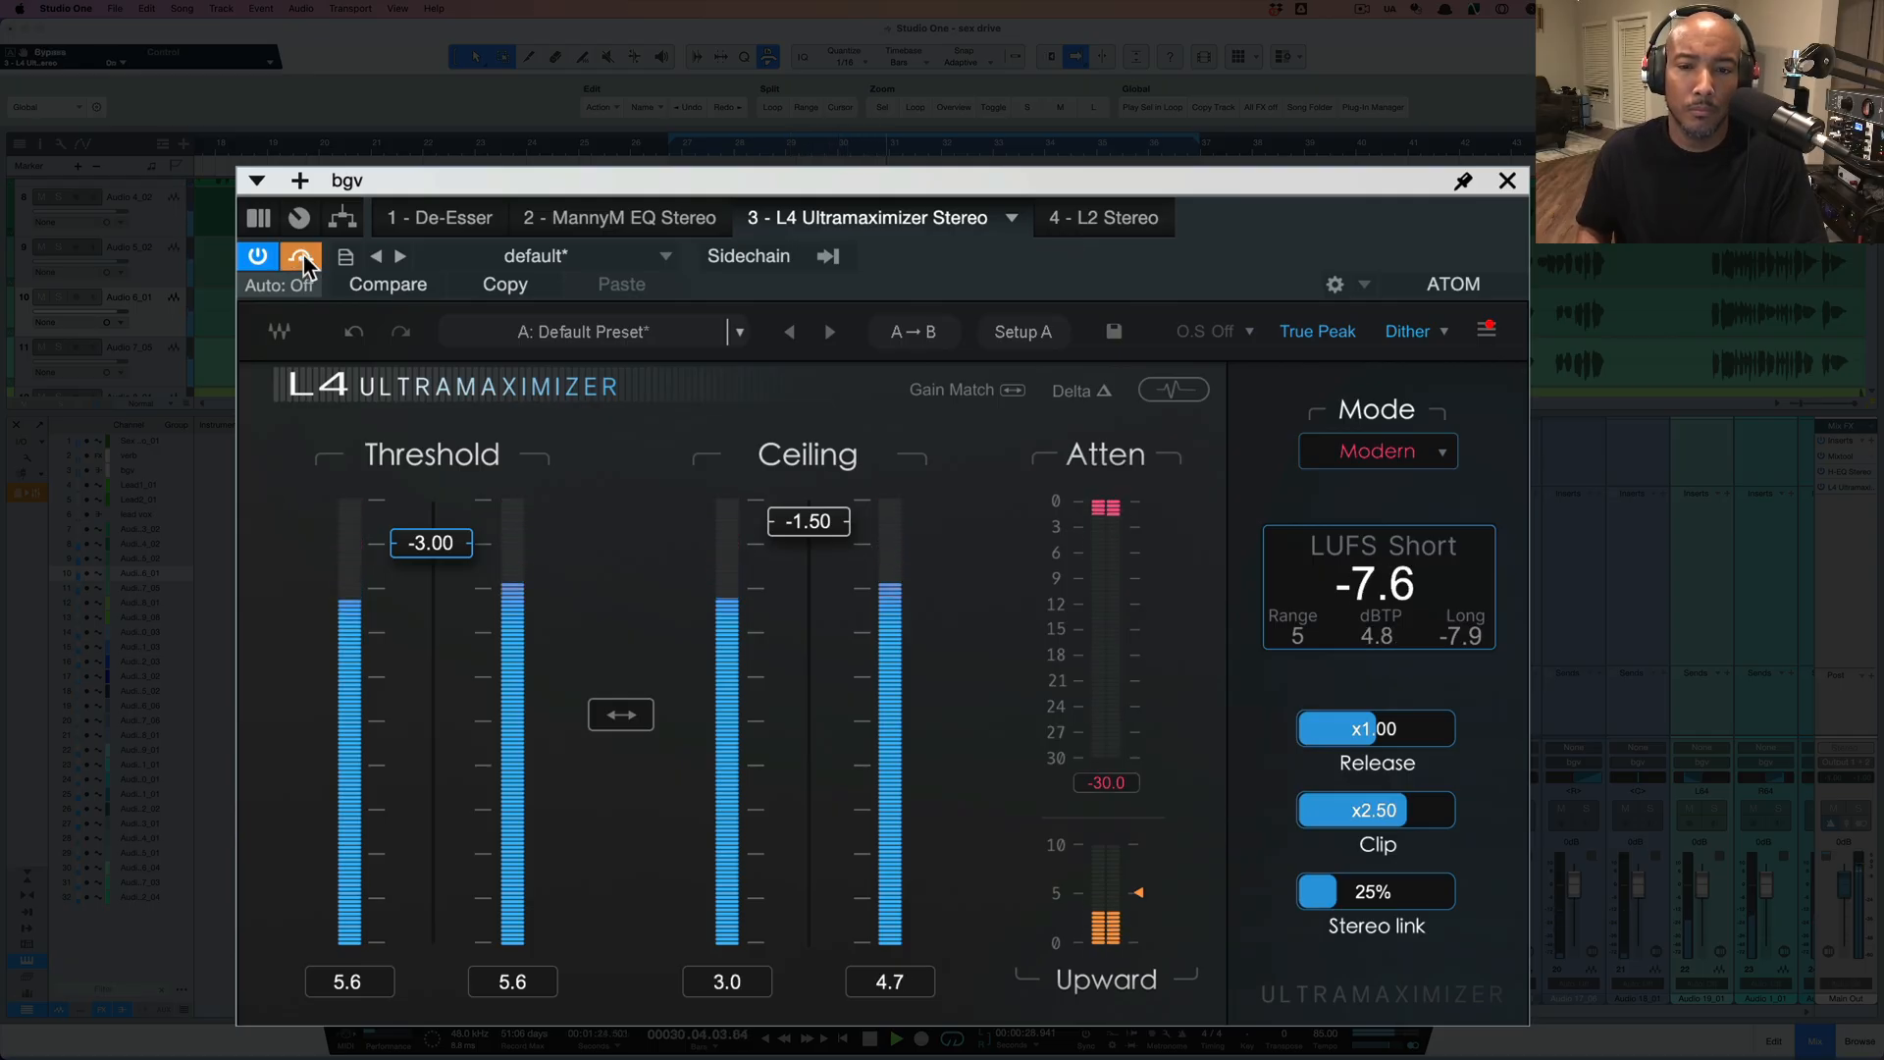
{"action": "left_click", "coordinate": [303, 259]}
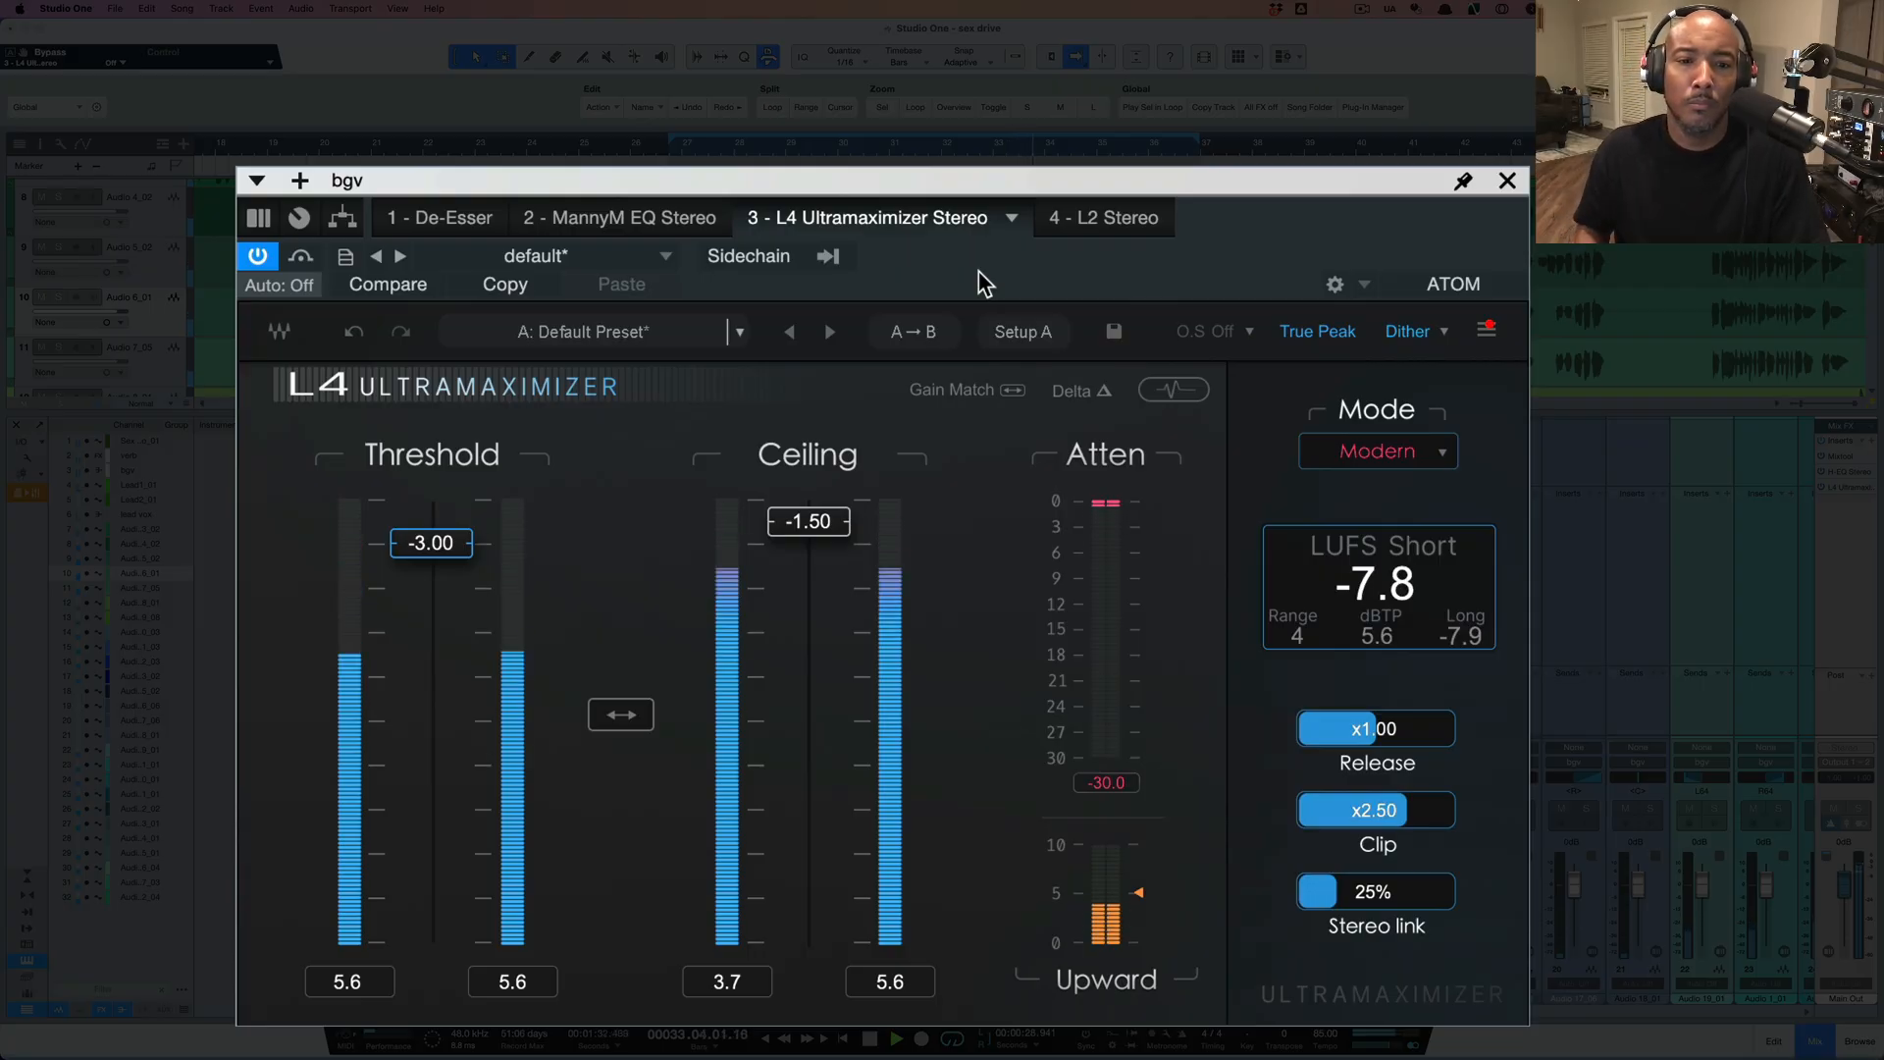
{"action": "left_click", "coordinate": [298, 261]}
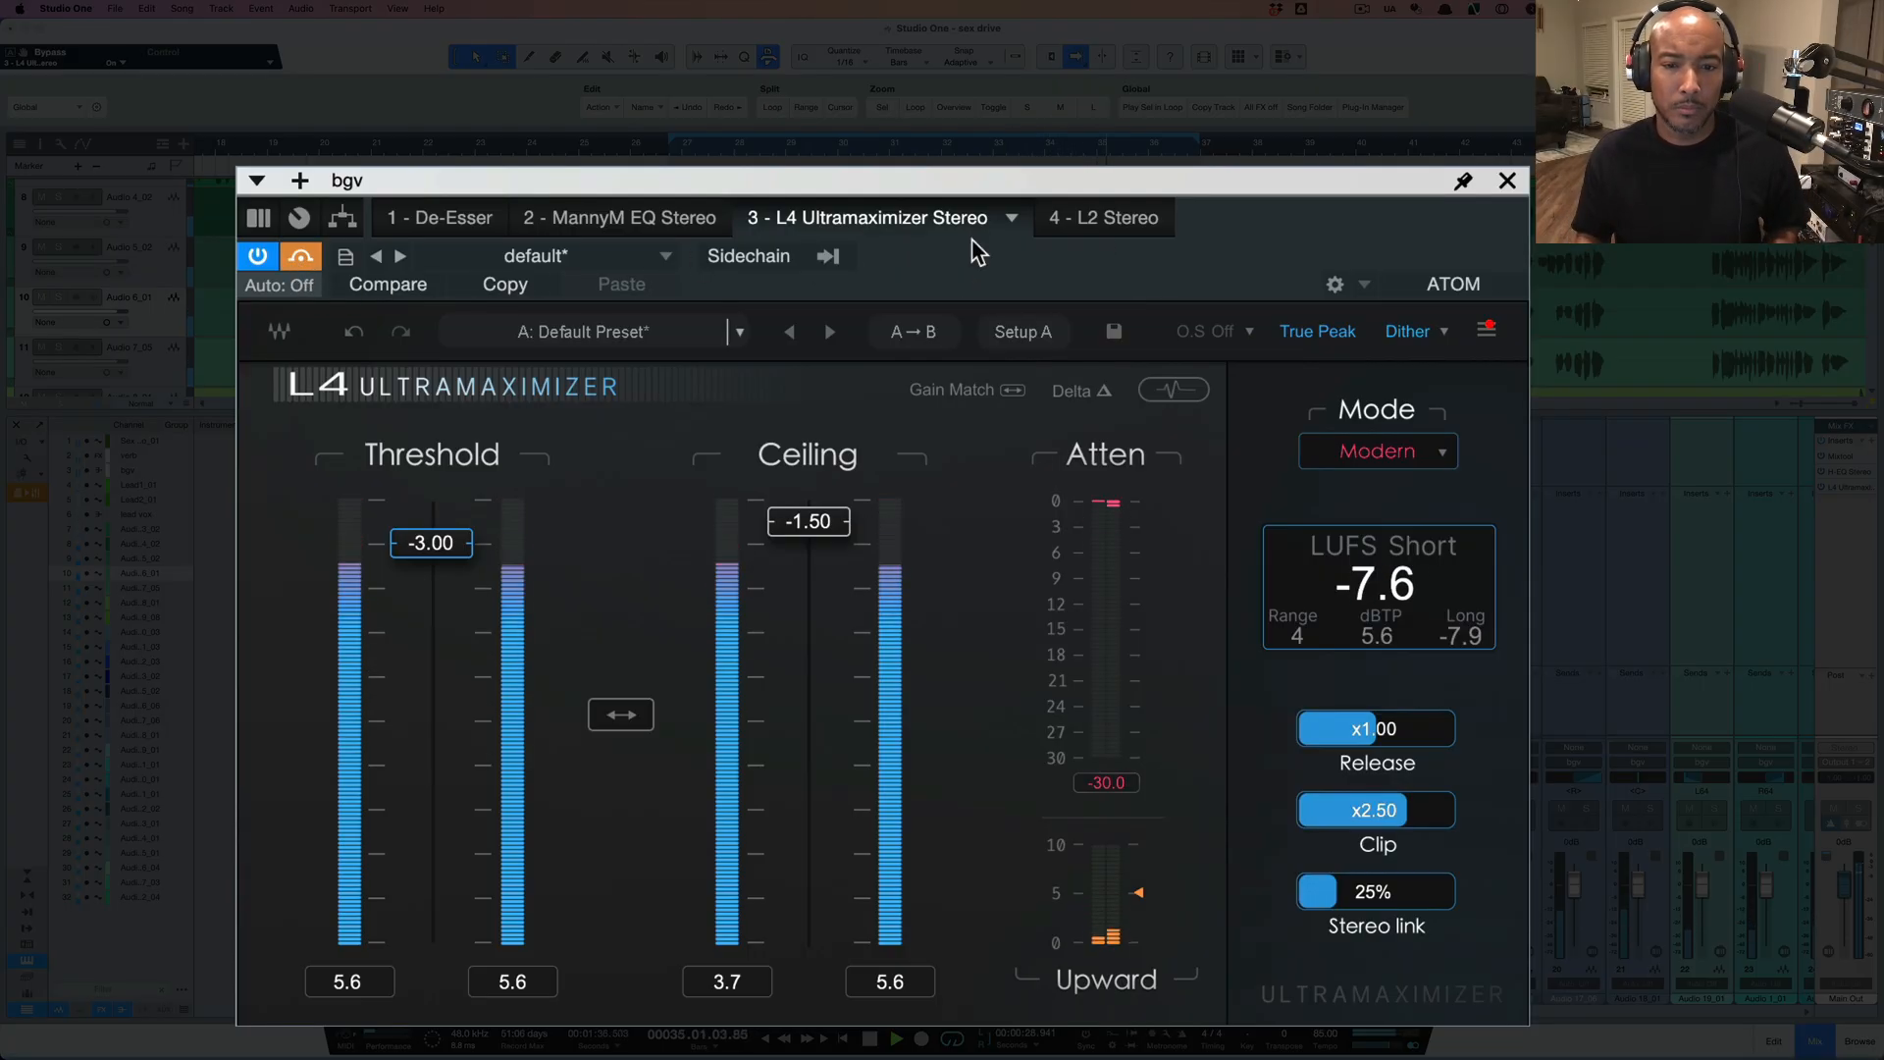
{"action": "key", "text": "space"}
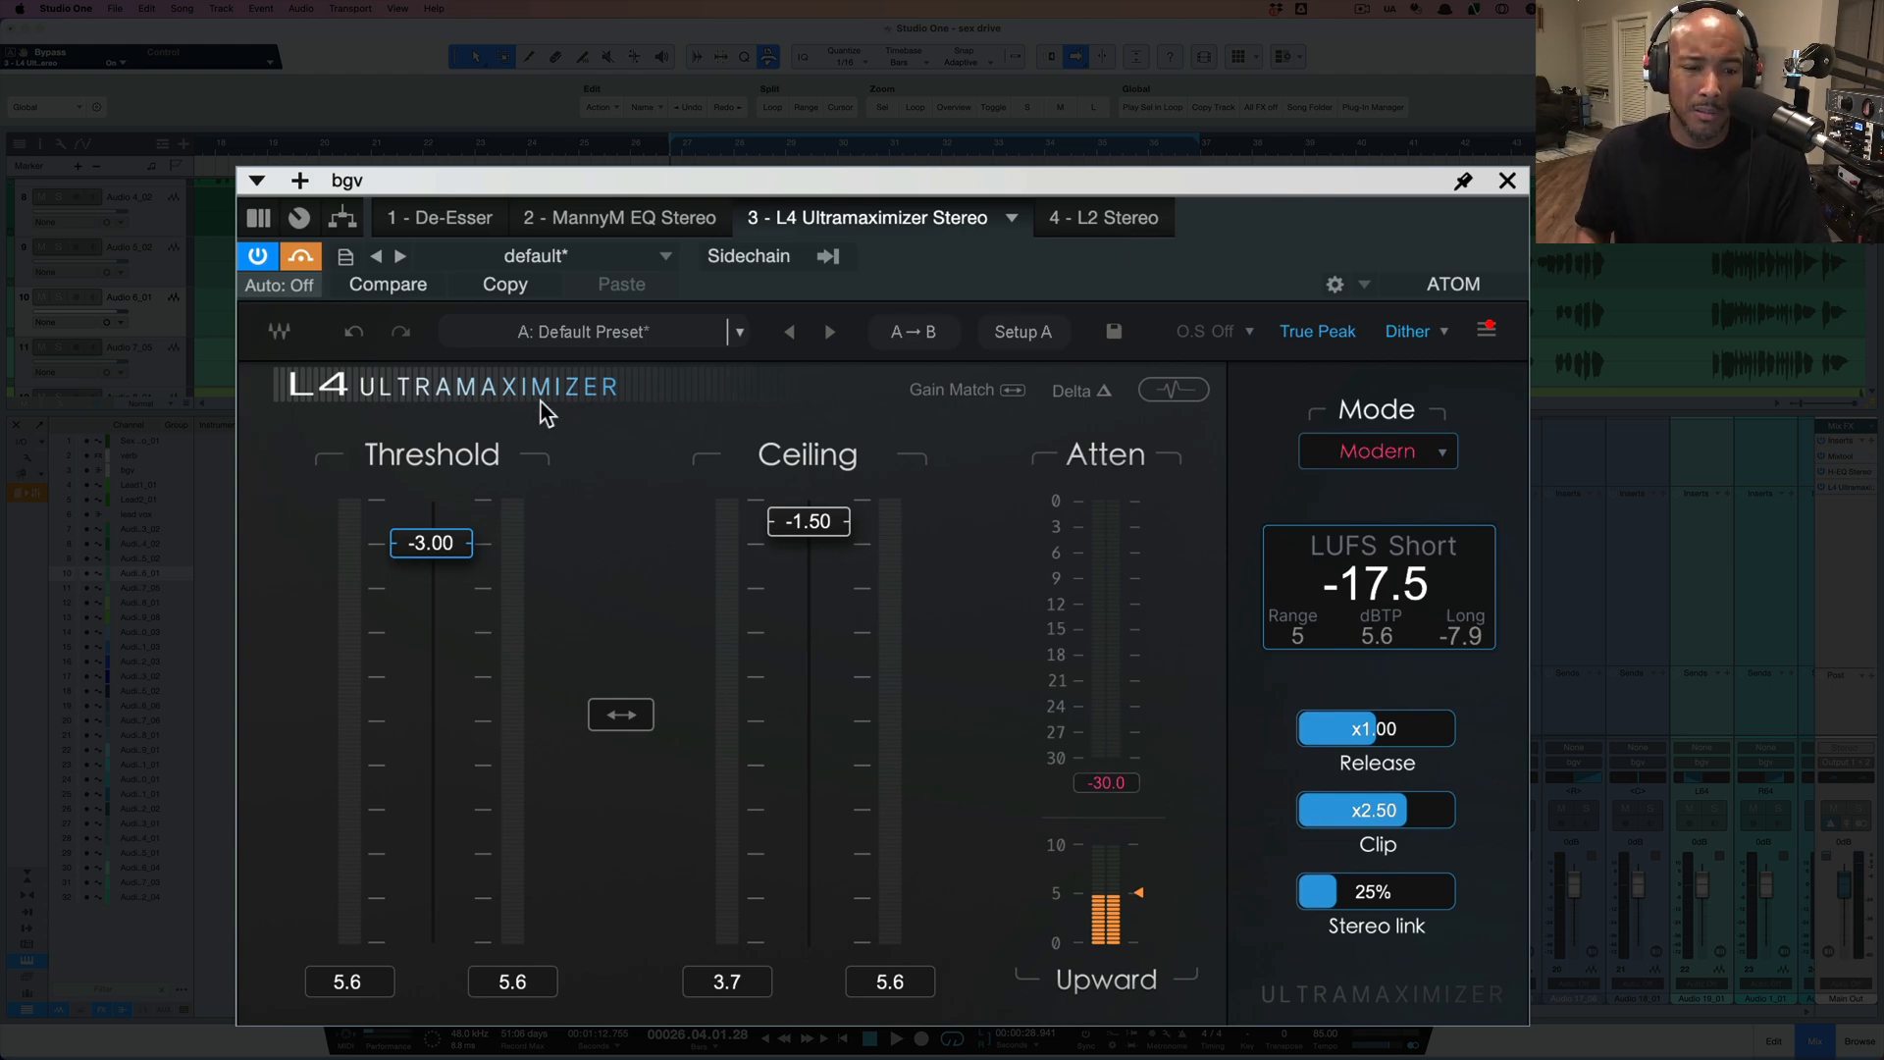
- Pin the bgv L4 window, open the L2 Stereo limiter in its own window, and place it beside the L4
{"action": "left_click", "coordinate": [1463, 183]}
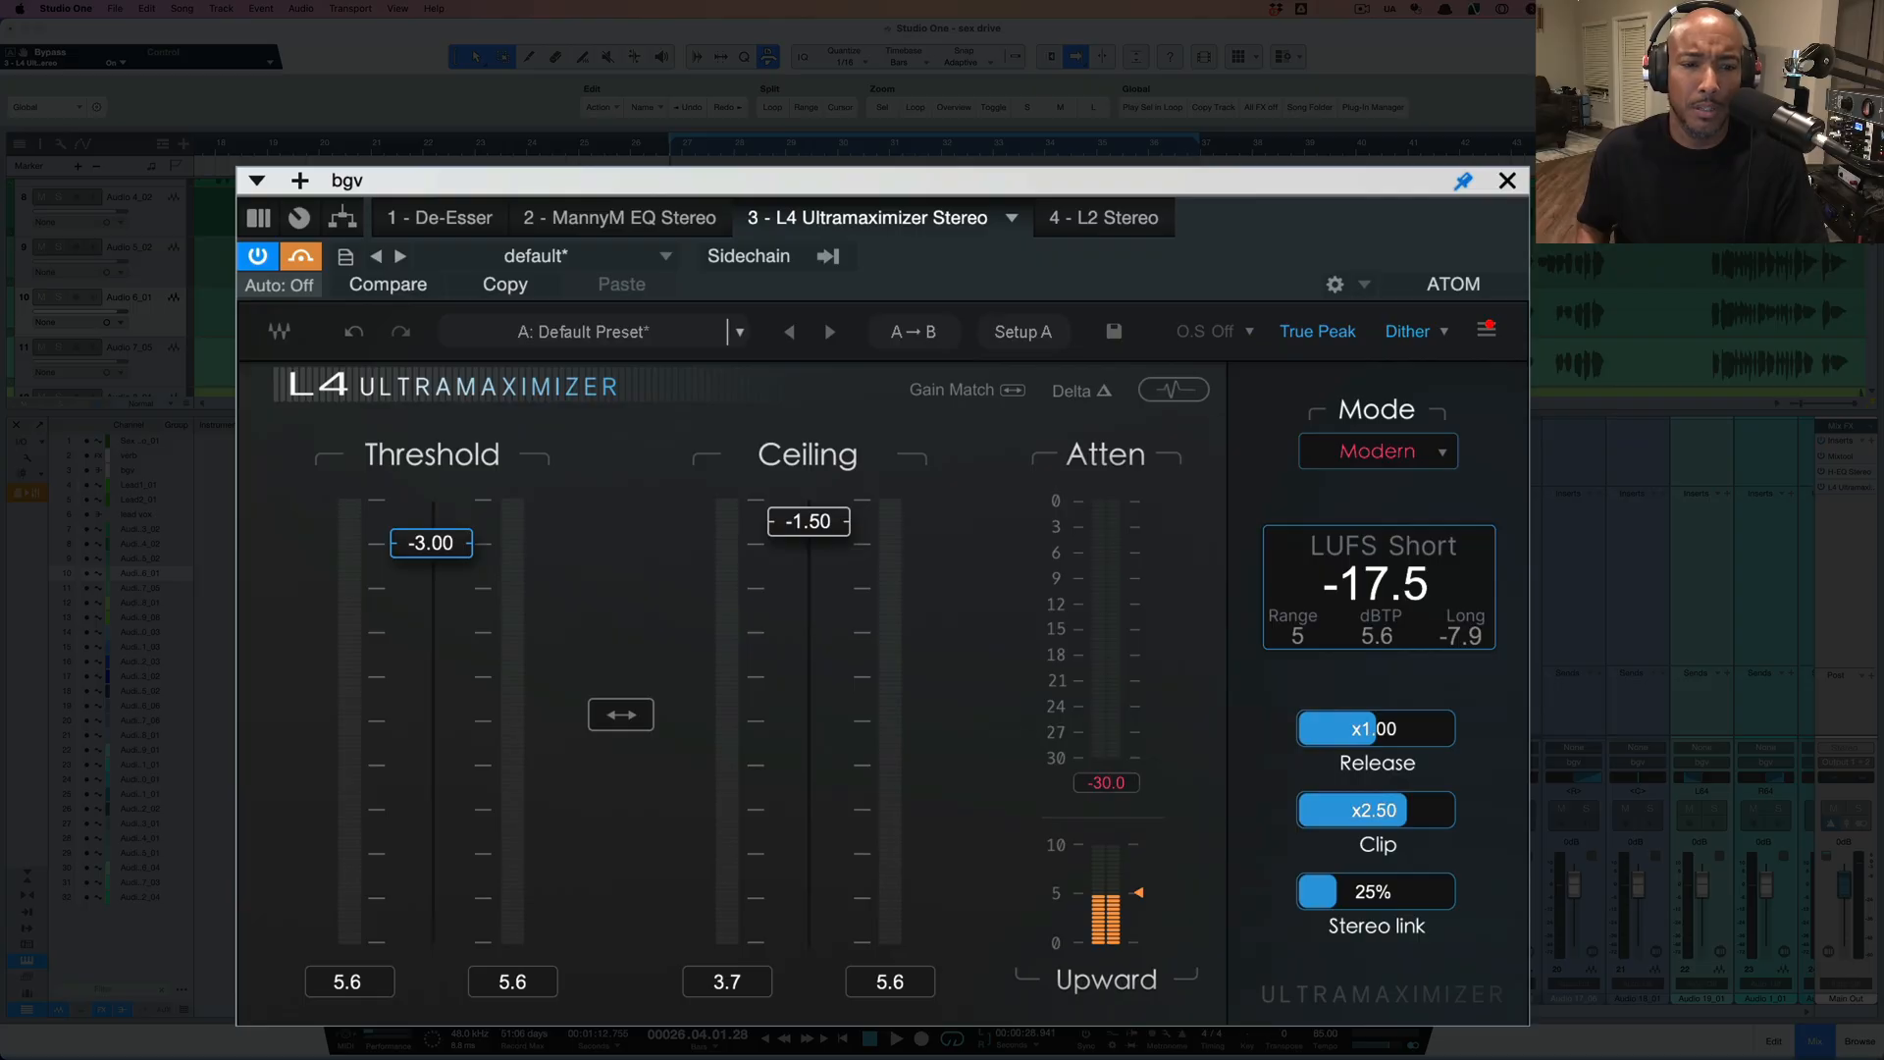
{"action": "left_click", "coordinate": [1103, 218]}
{"action": "left_click_drag", "start_coordinate": [1010, 247], "coordinate": [1381, 270]}
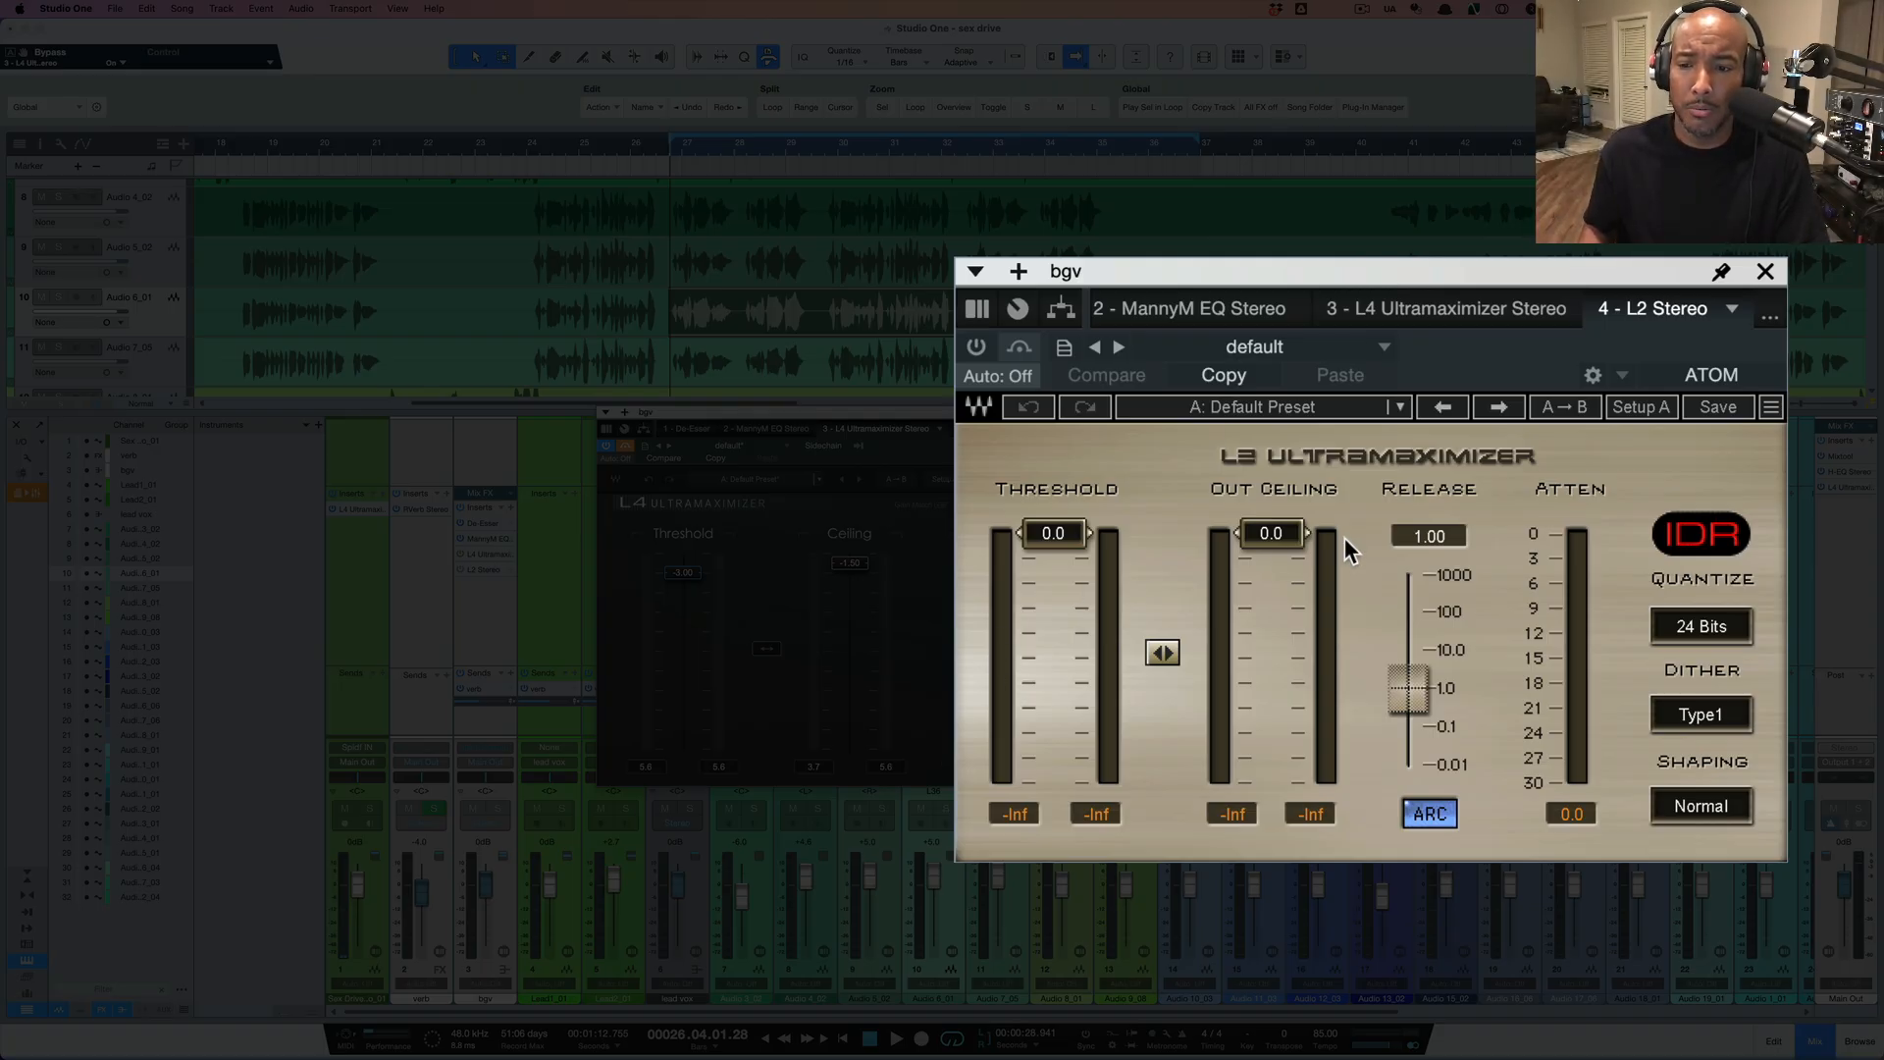
- Check the L2 limiter's ARC release option by toggling it off and back on, and close the L2 window
{"action": "left_click", "coordinate": [1423, 821]}
{"action": "left_click", "coordinate": [1428, 820]}
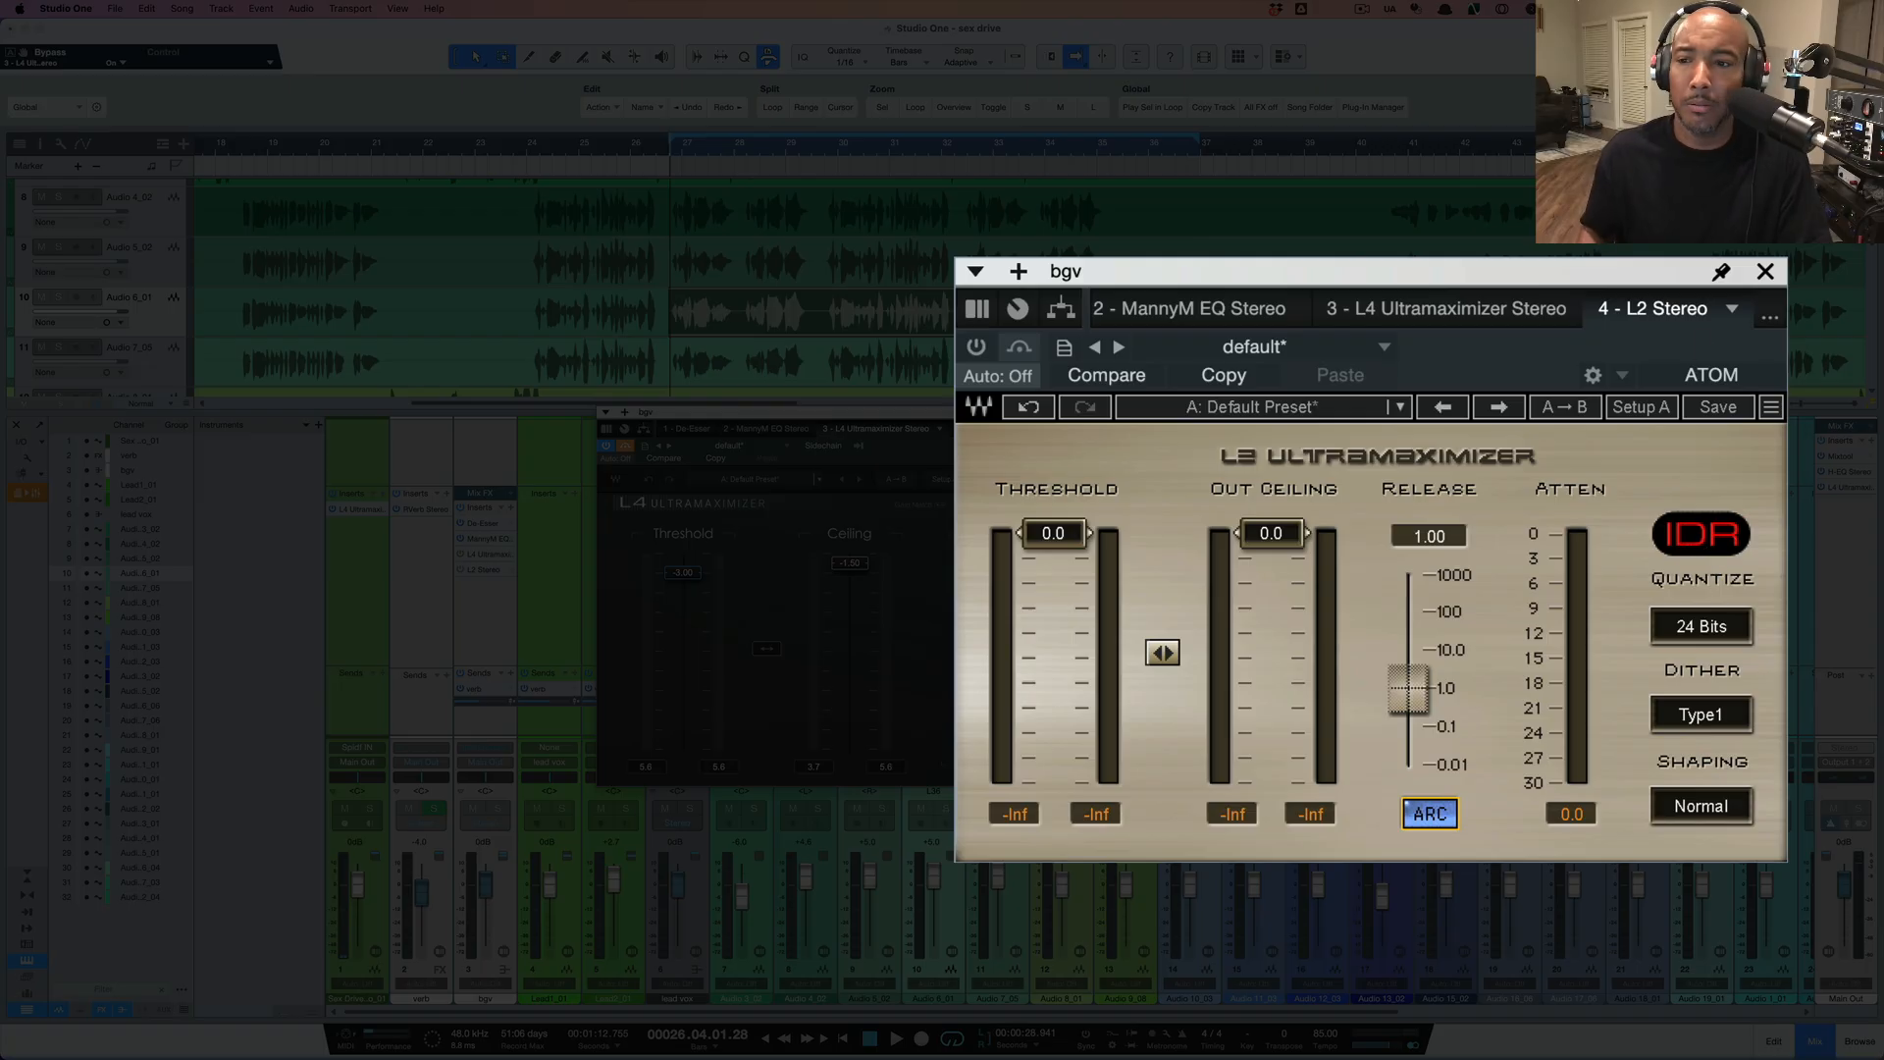
{"action": "left_click", "coordinate": [1765, 272]}
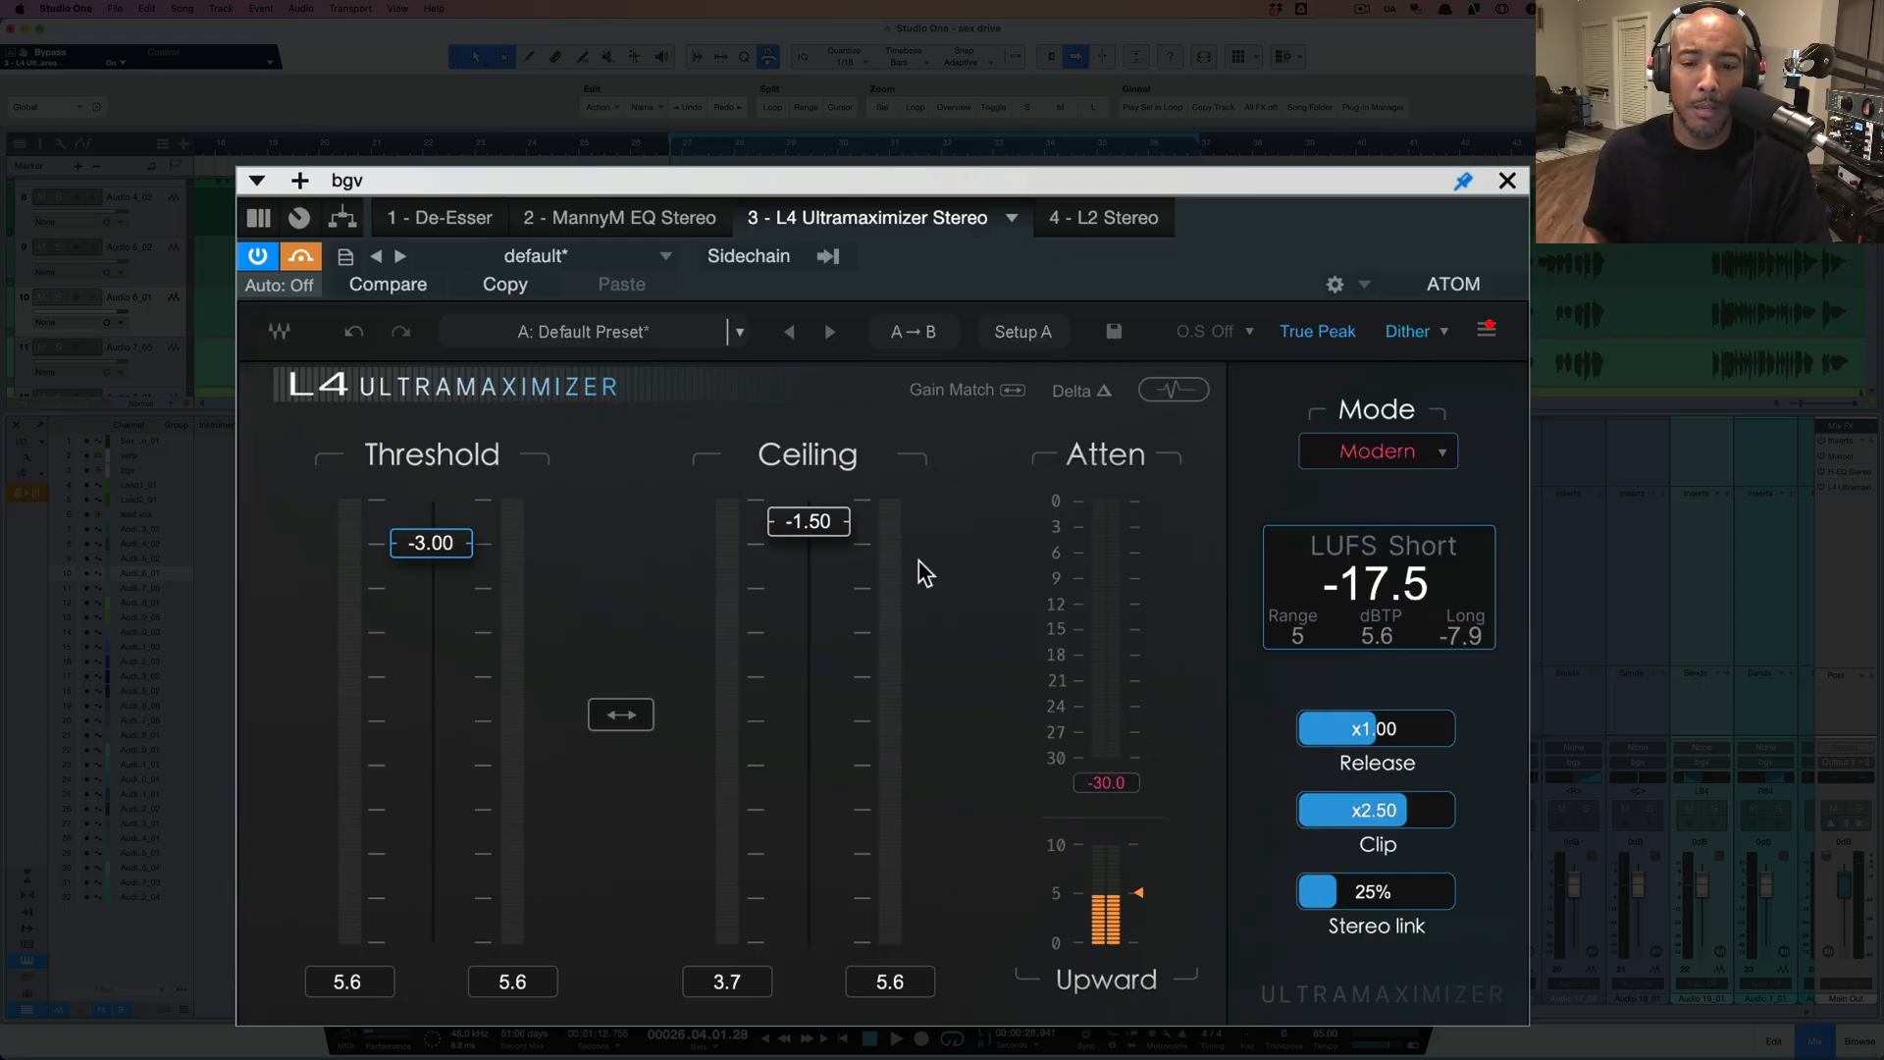
- Take the bgv L4 limiter out of bypass and play the loop to compare Setup A with Setup B, ending on Setup A
{"action": "left_click", "coordinate": [309, 257]}
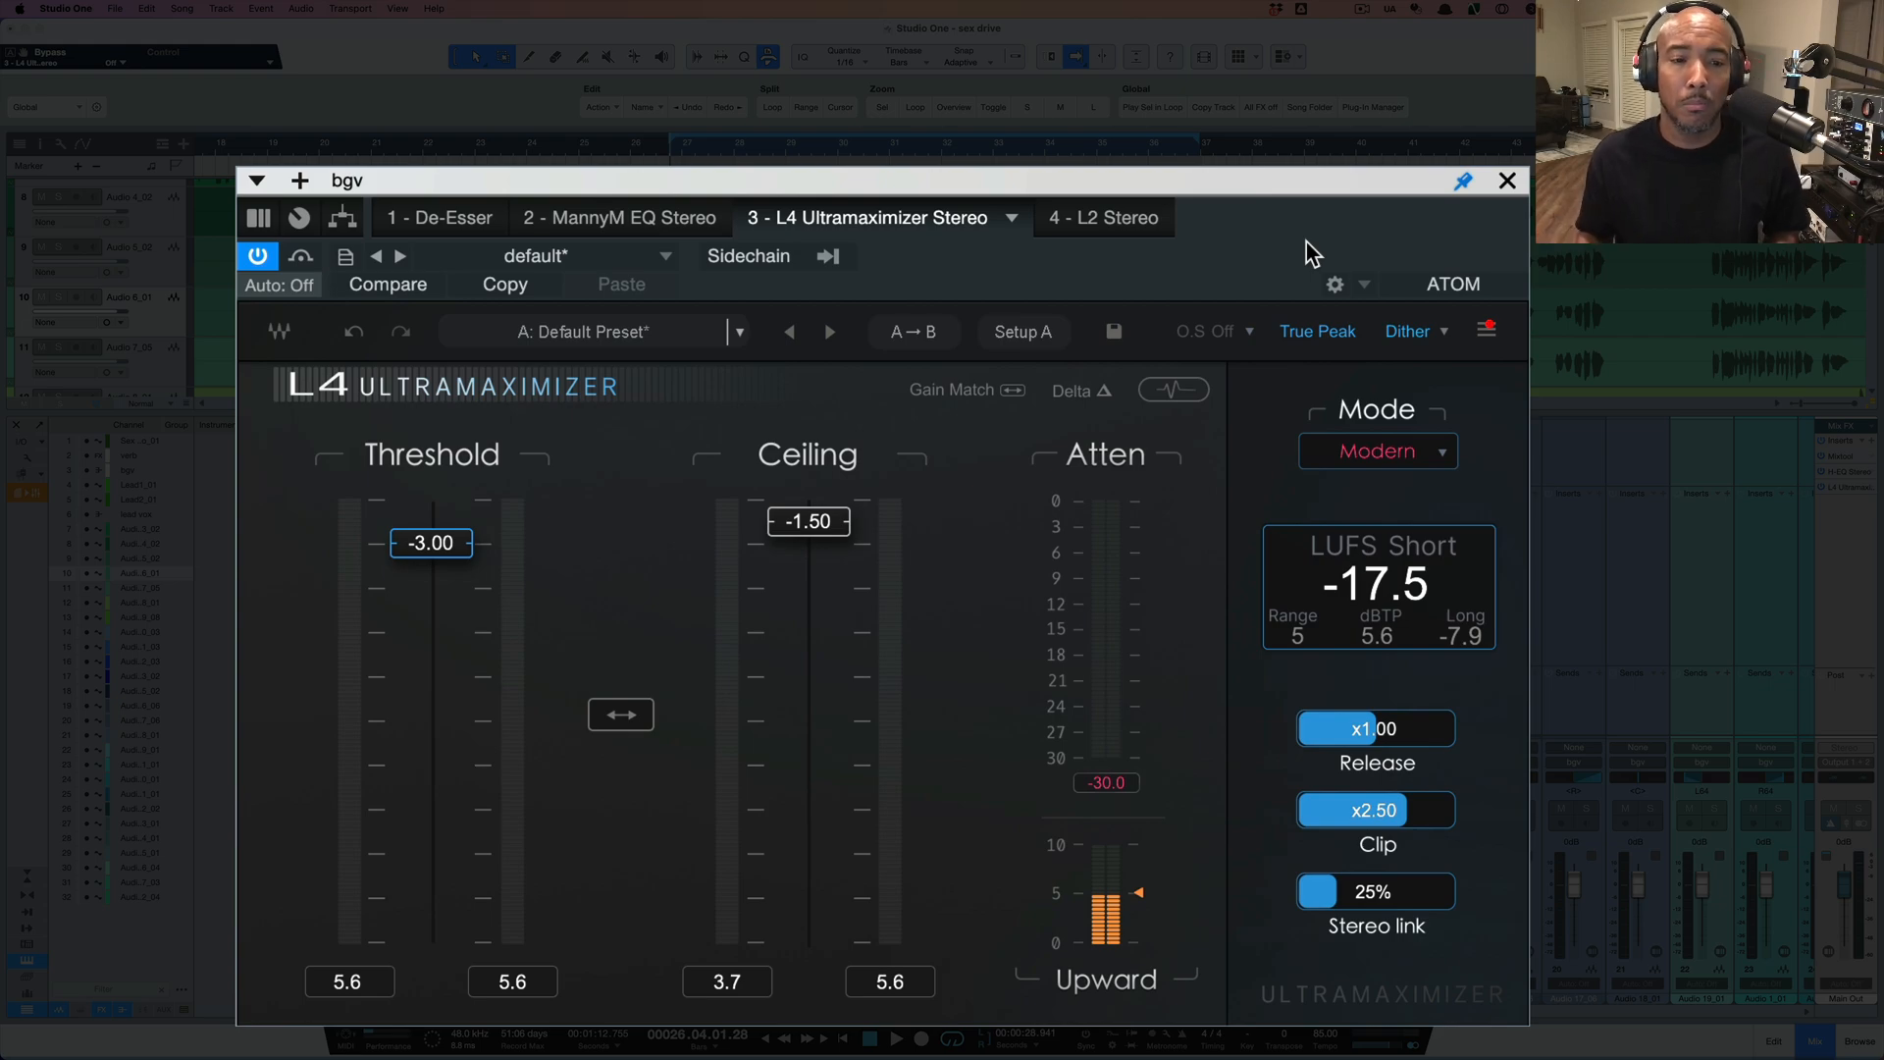
{"action": "key", "text": "space"}
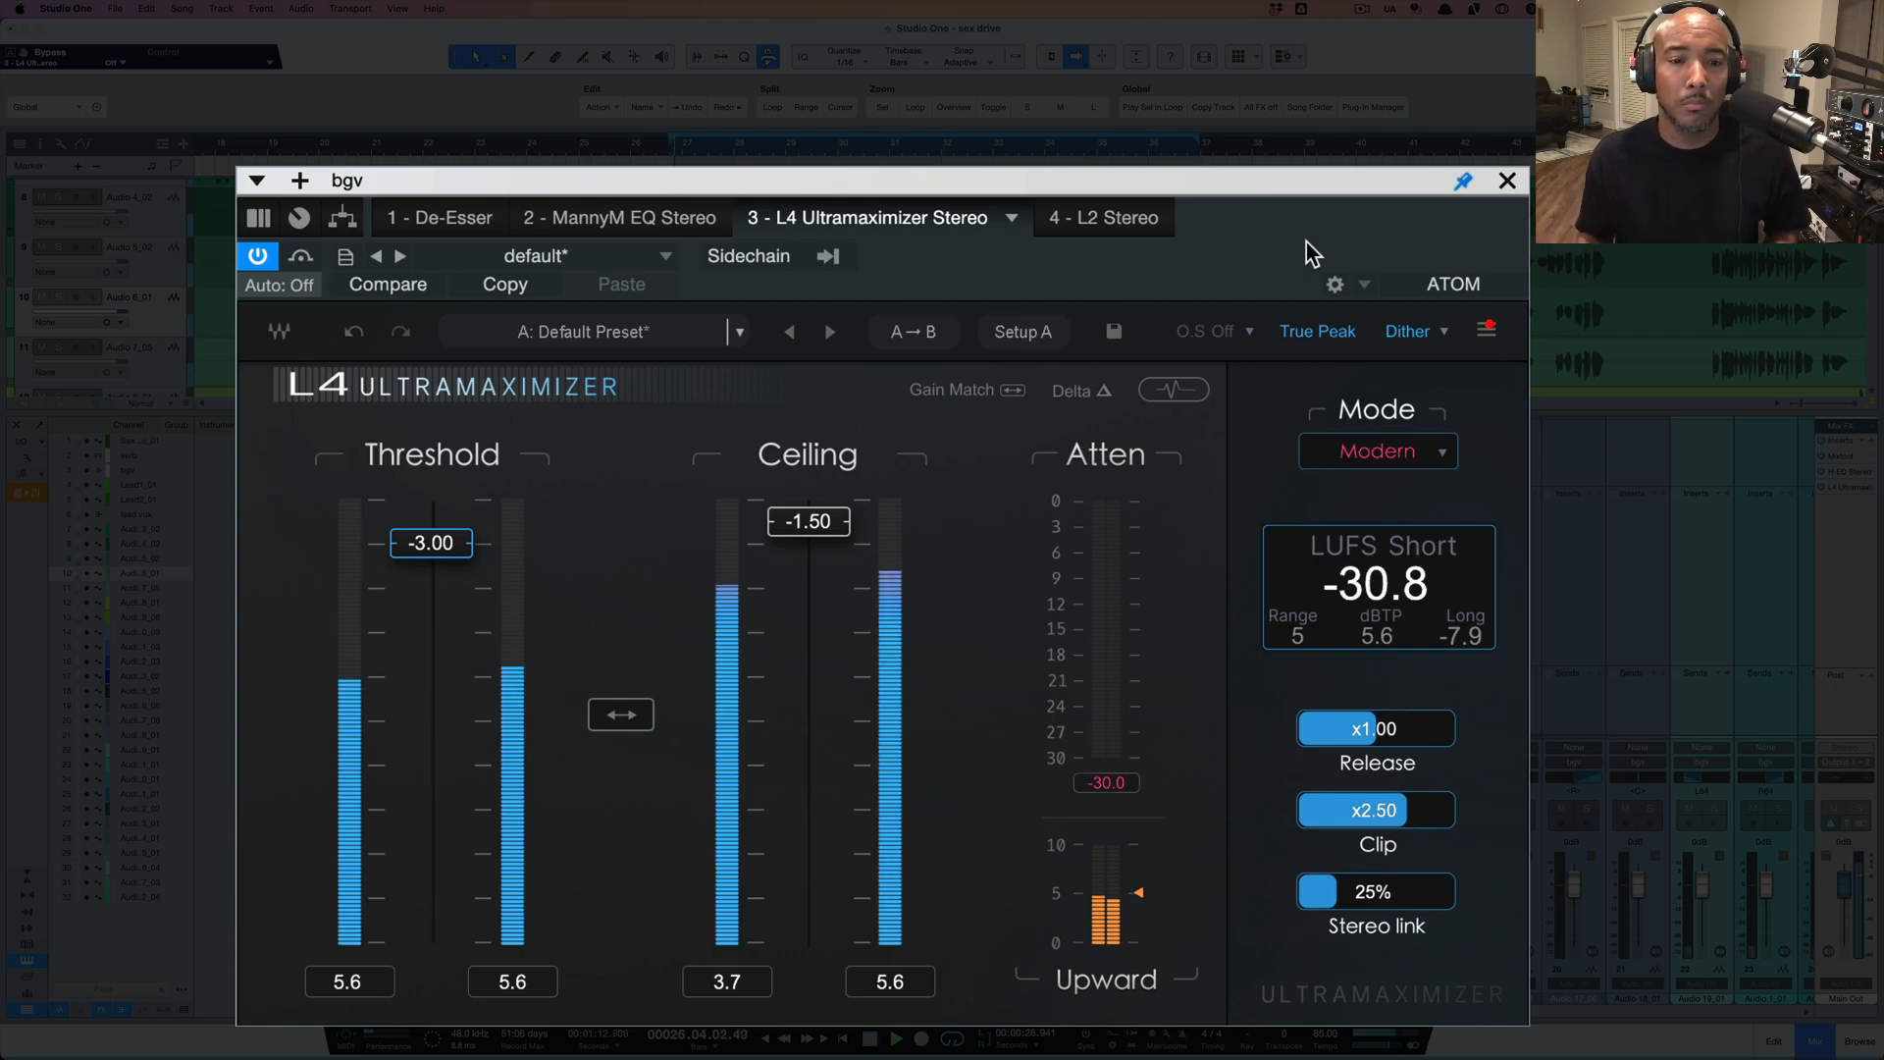
{"action": "left_click", "coordinate": [1020, 331]}
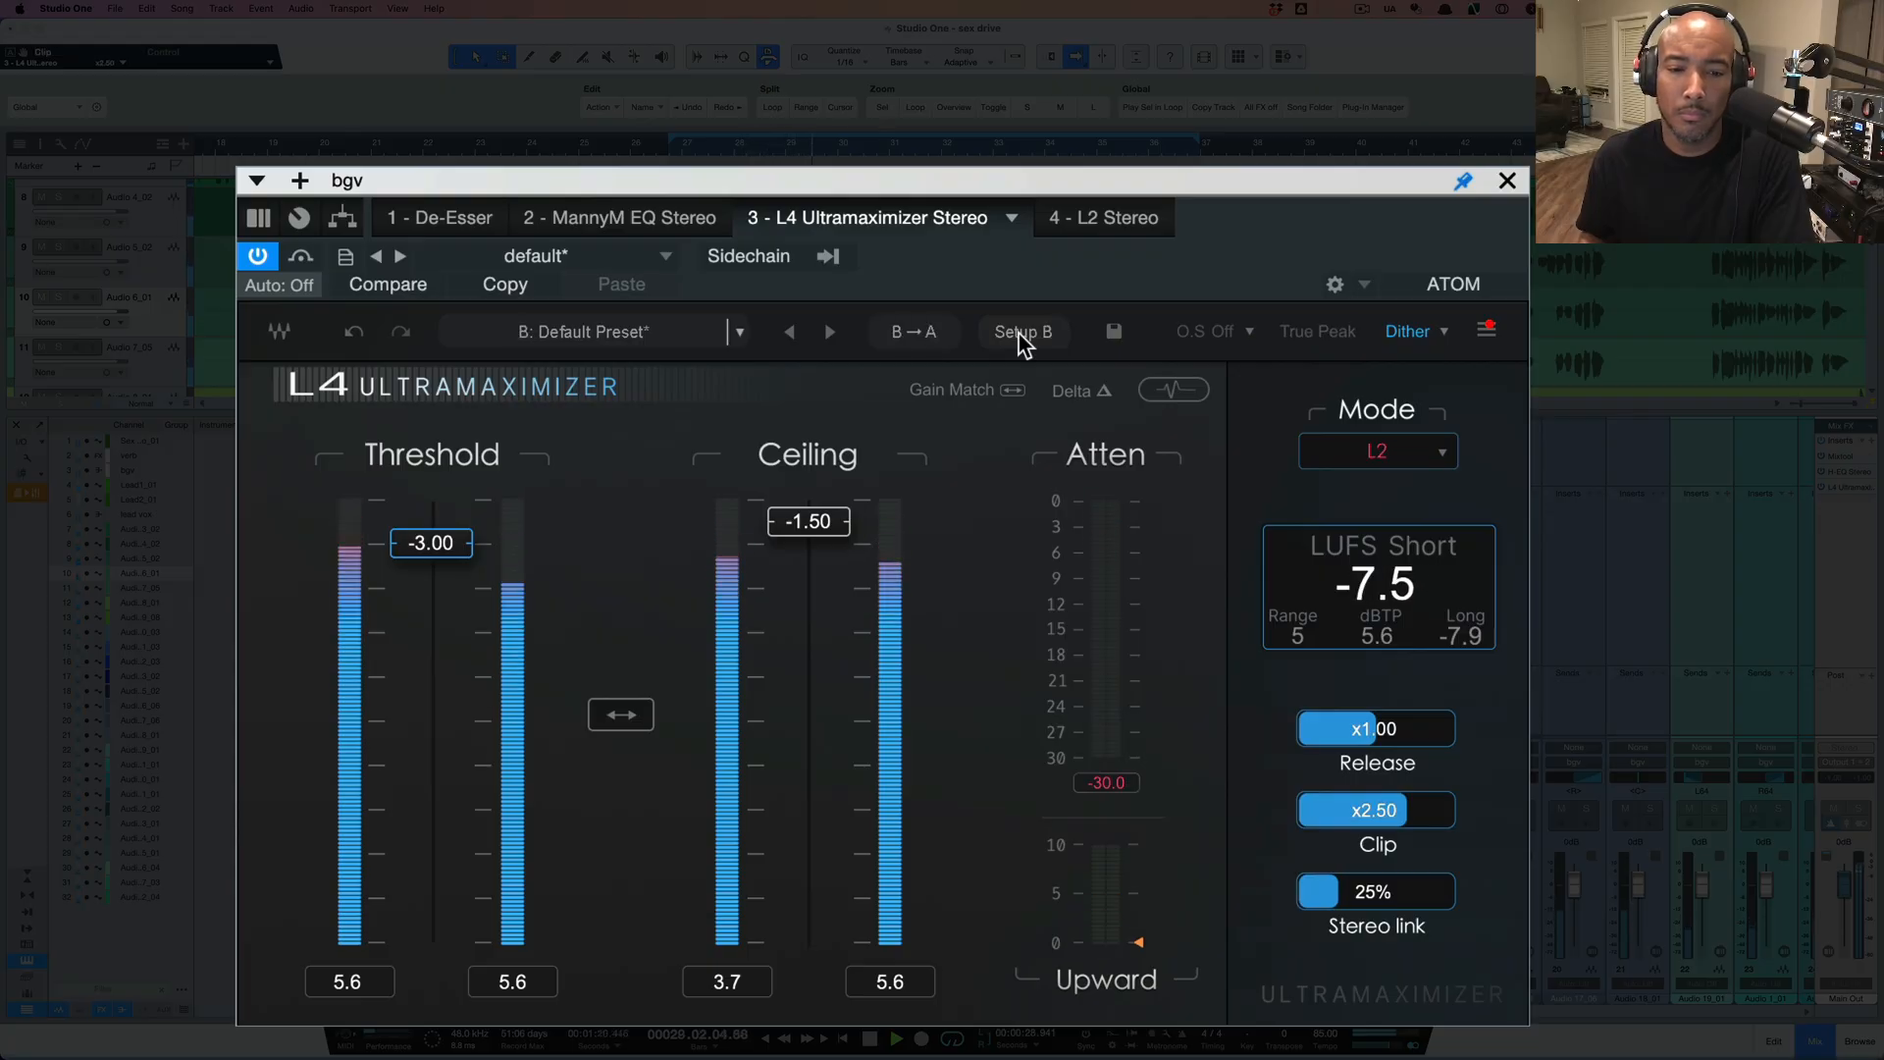
{"action": "left_click", "coordinate": [1020, 331]}
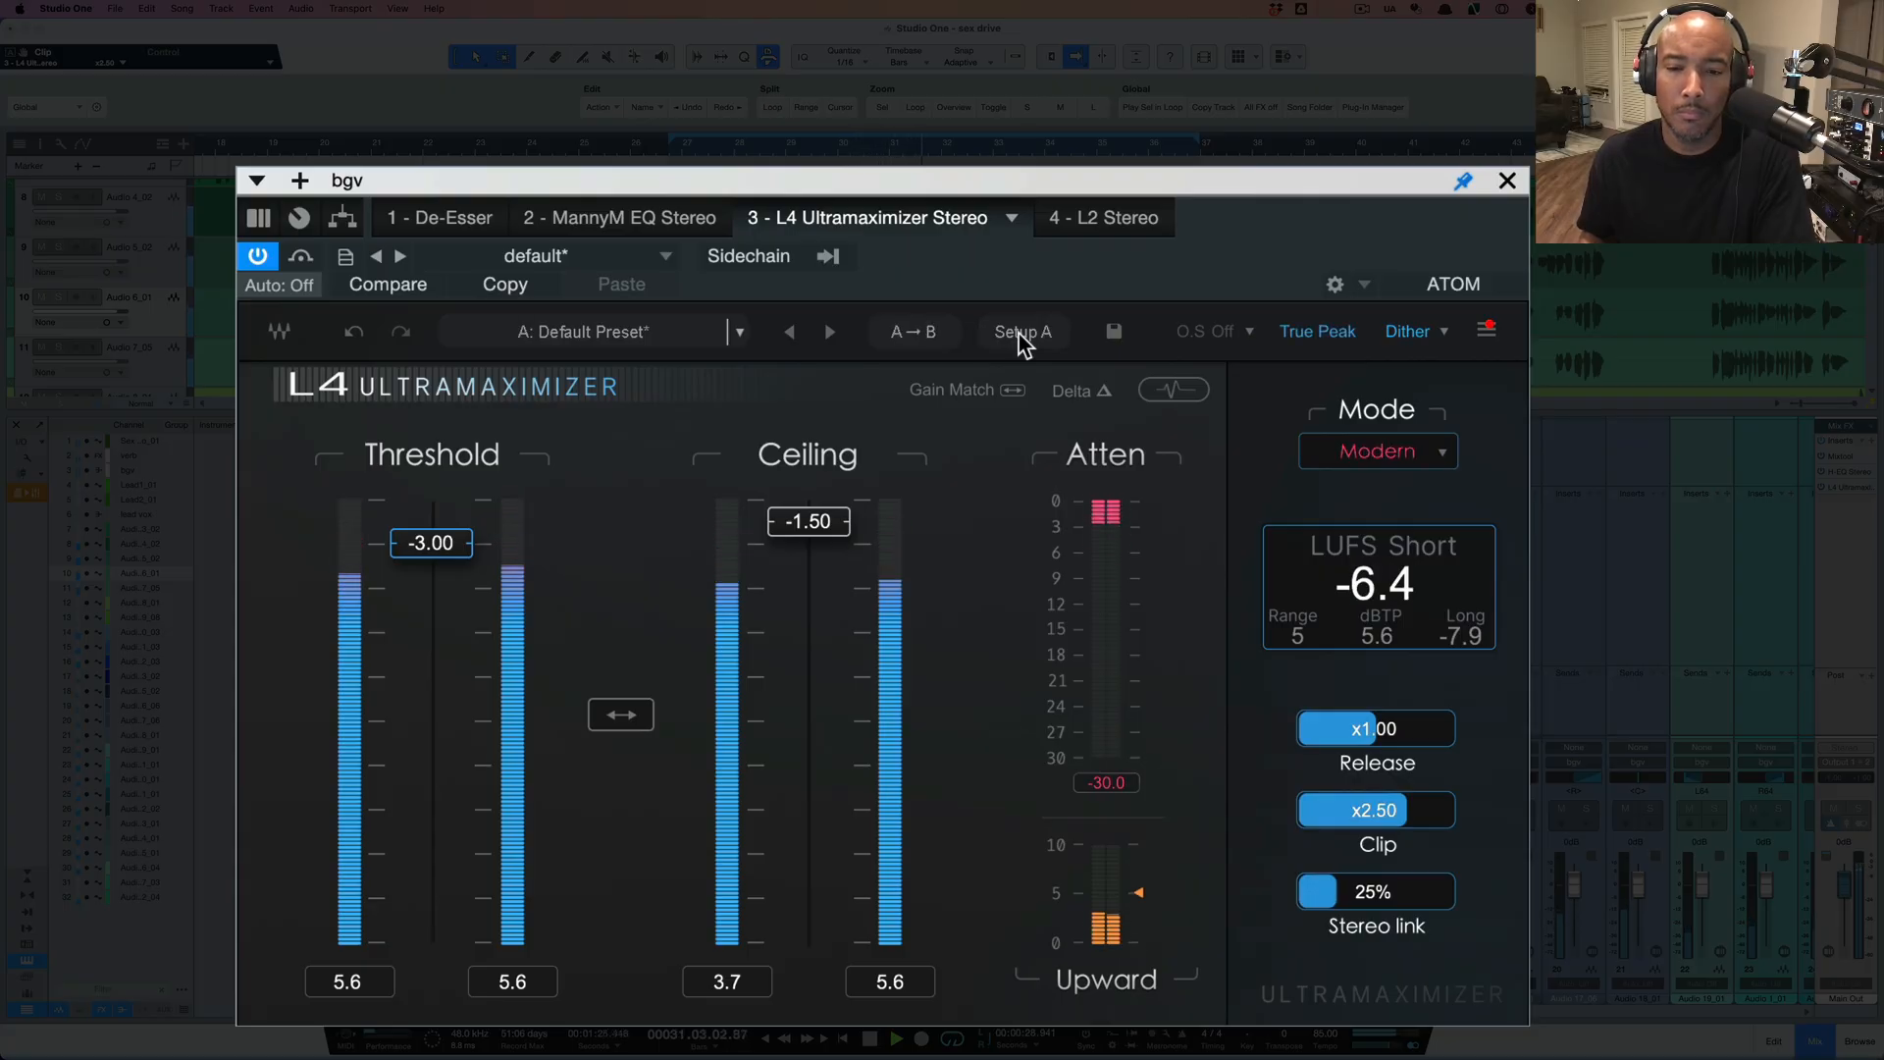
{"action": "left_click", "coordinate": [1020, 331]}
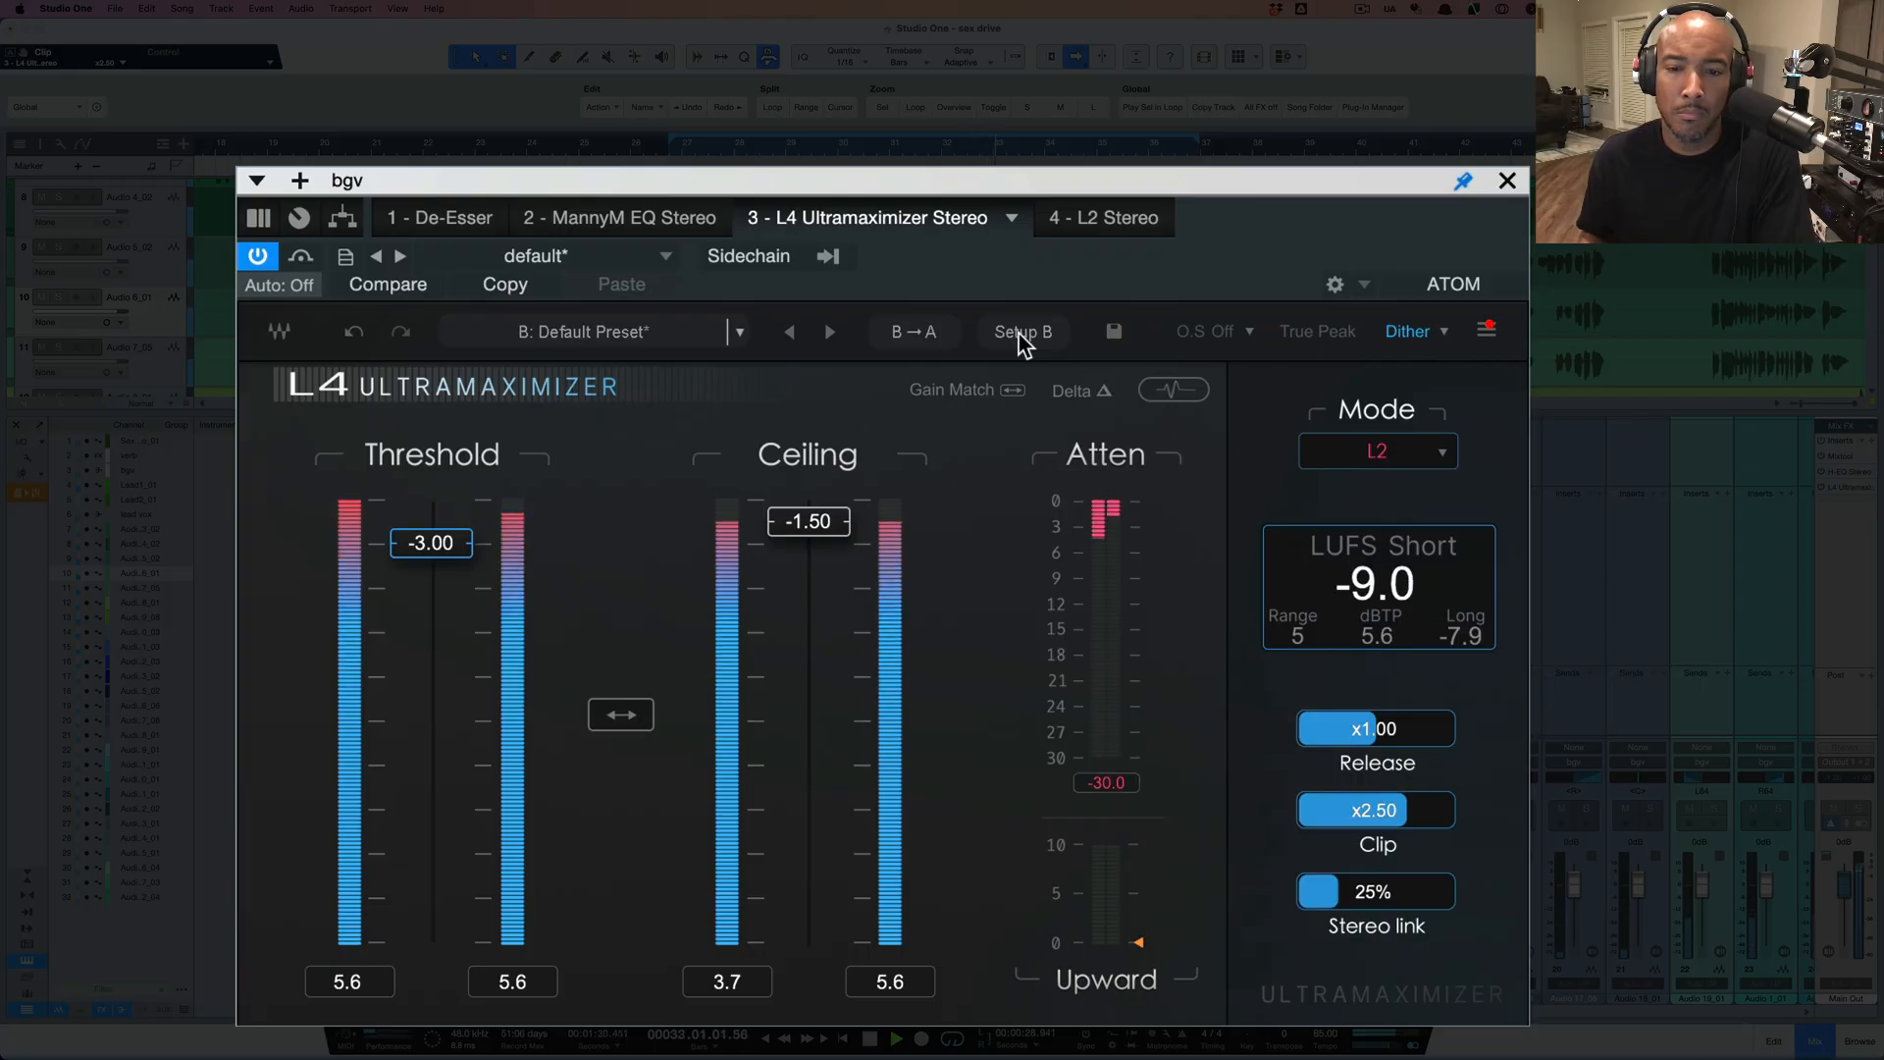
{"action": "left_click", "coordinate": [1020, 332]}
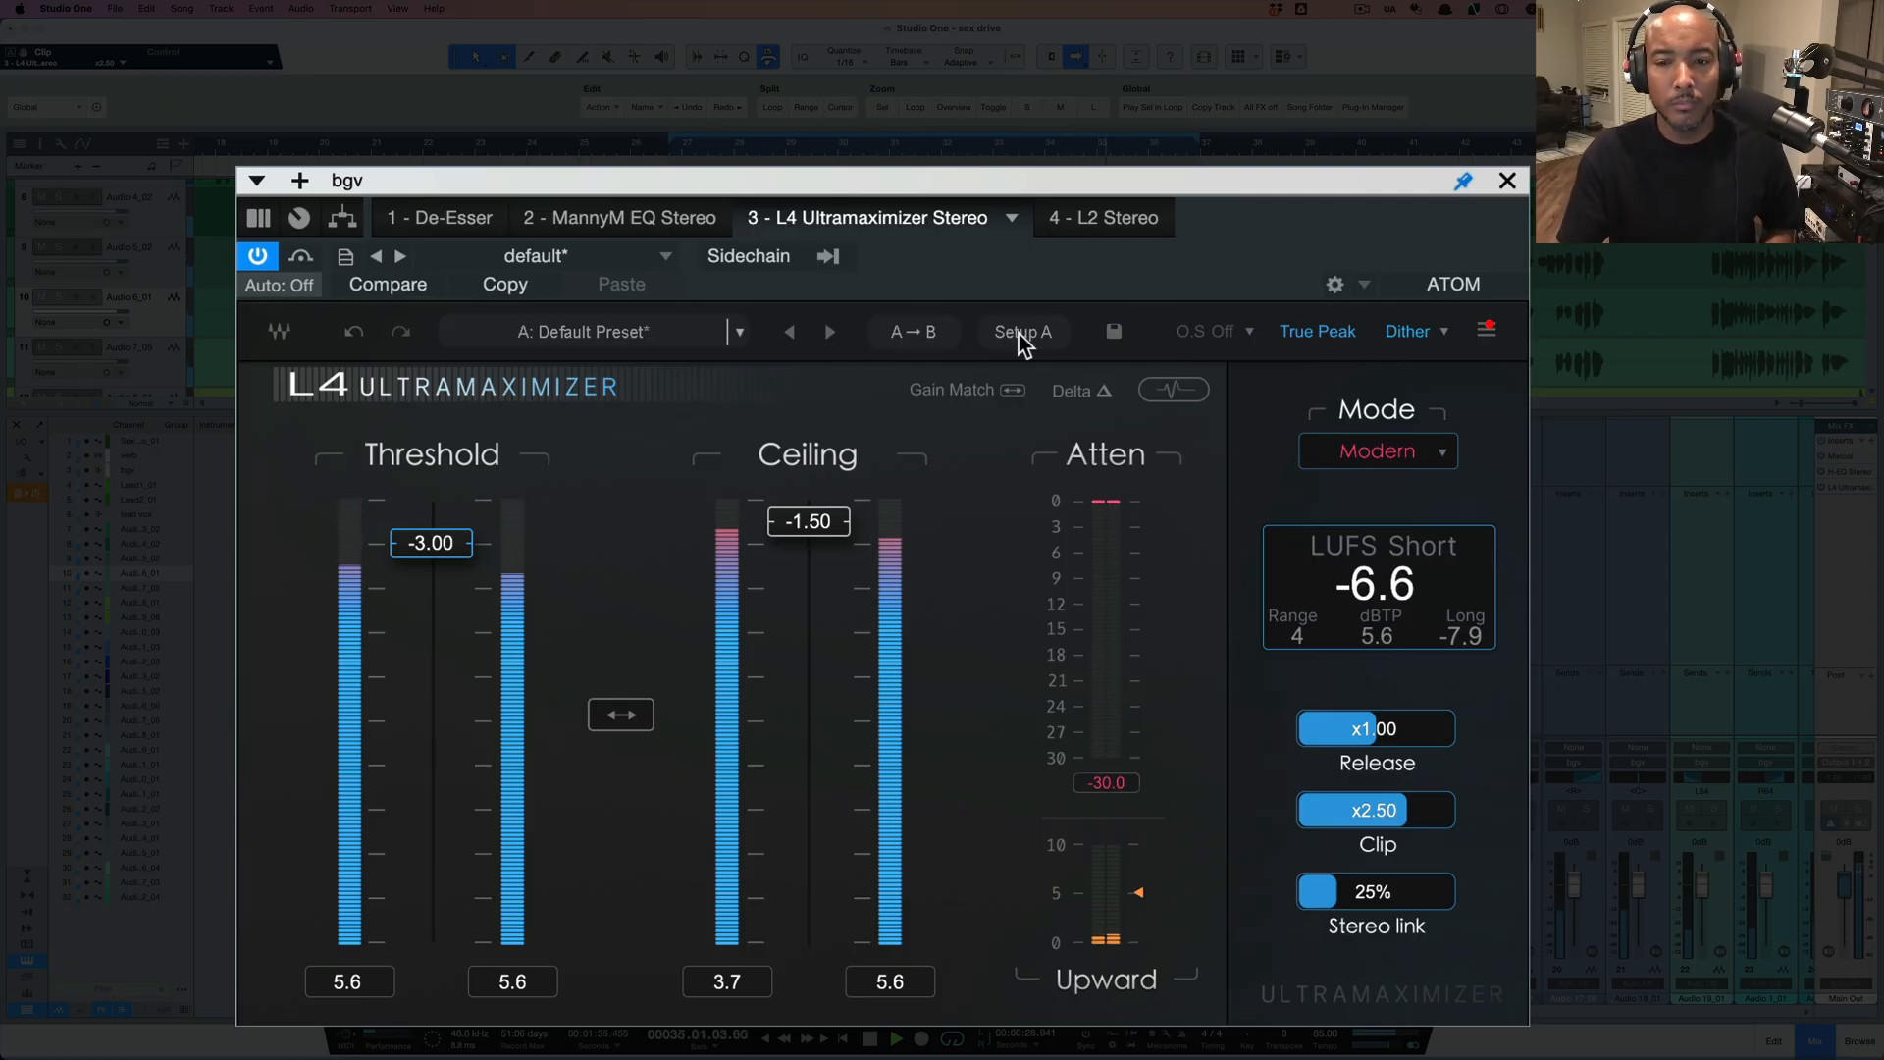
{"action": "key", "text": "space"}
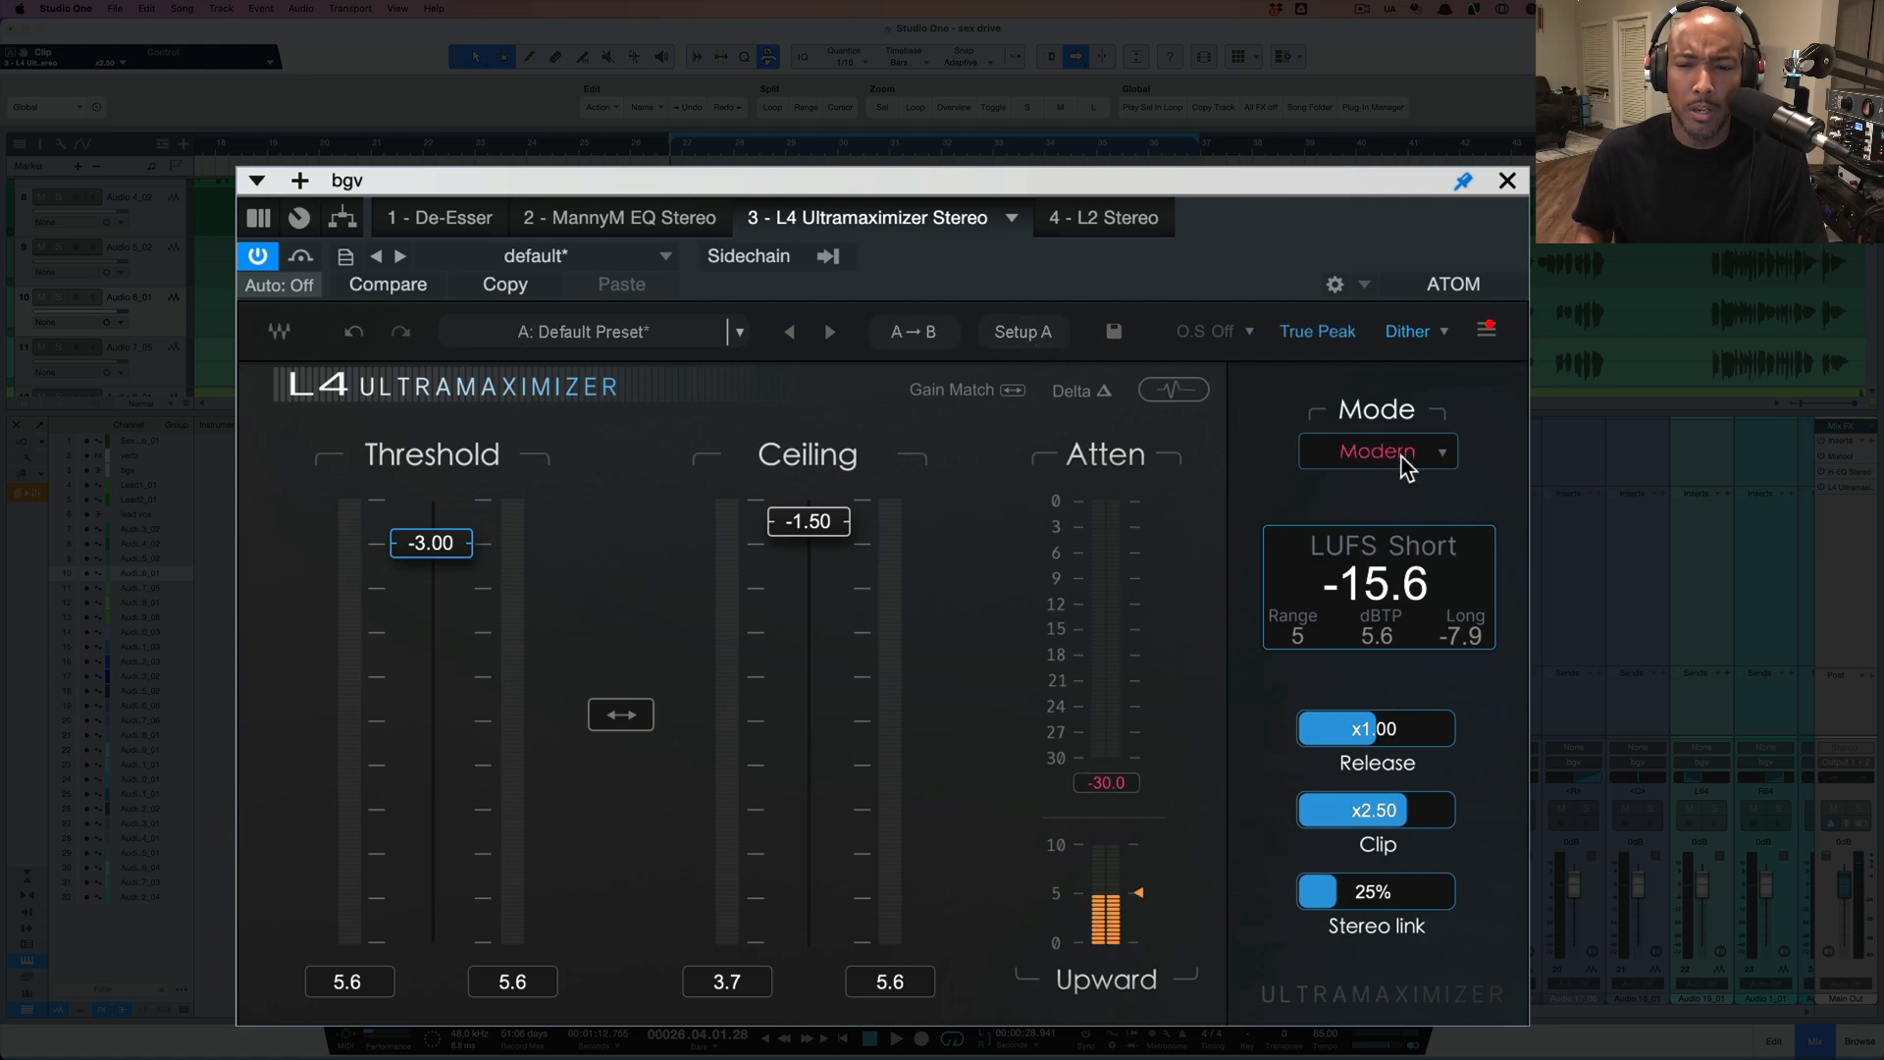
- Close the bgv L4 window and preview Setup B of the Main Out L4 limiter before returning to Setup A
{"action": "left_click", "coordinate": [1507, 180]}
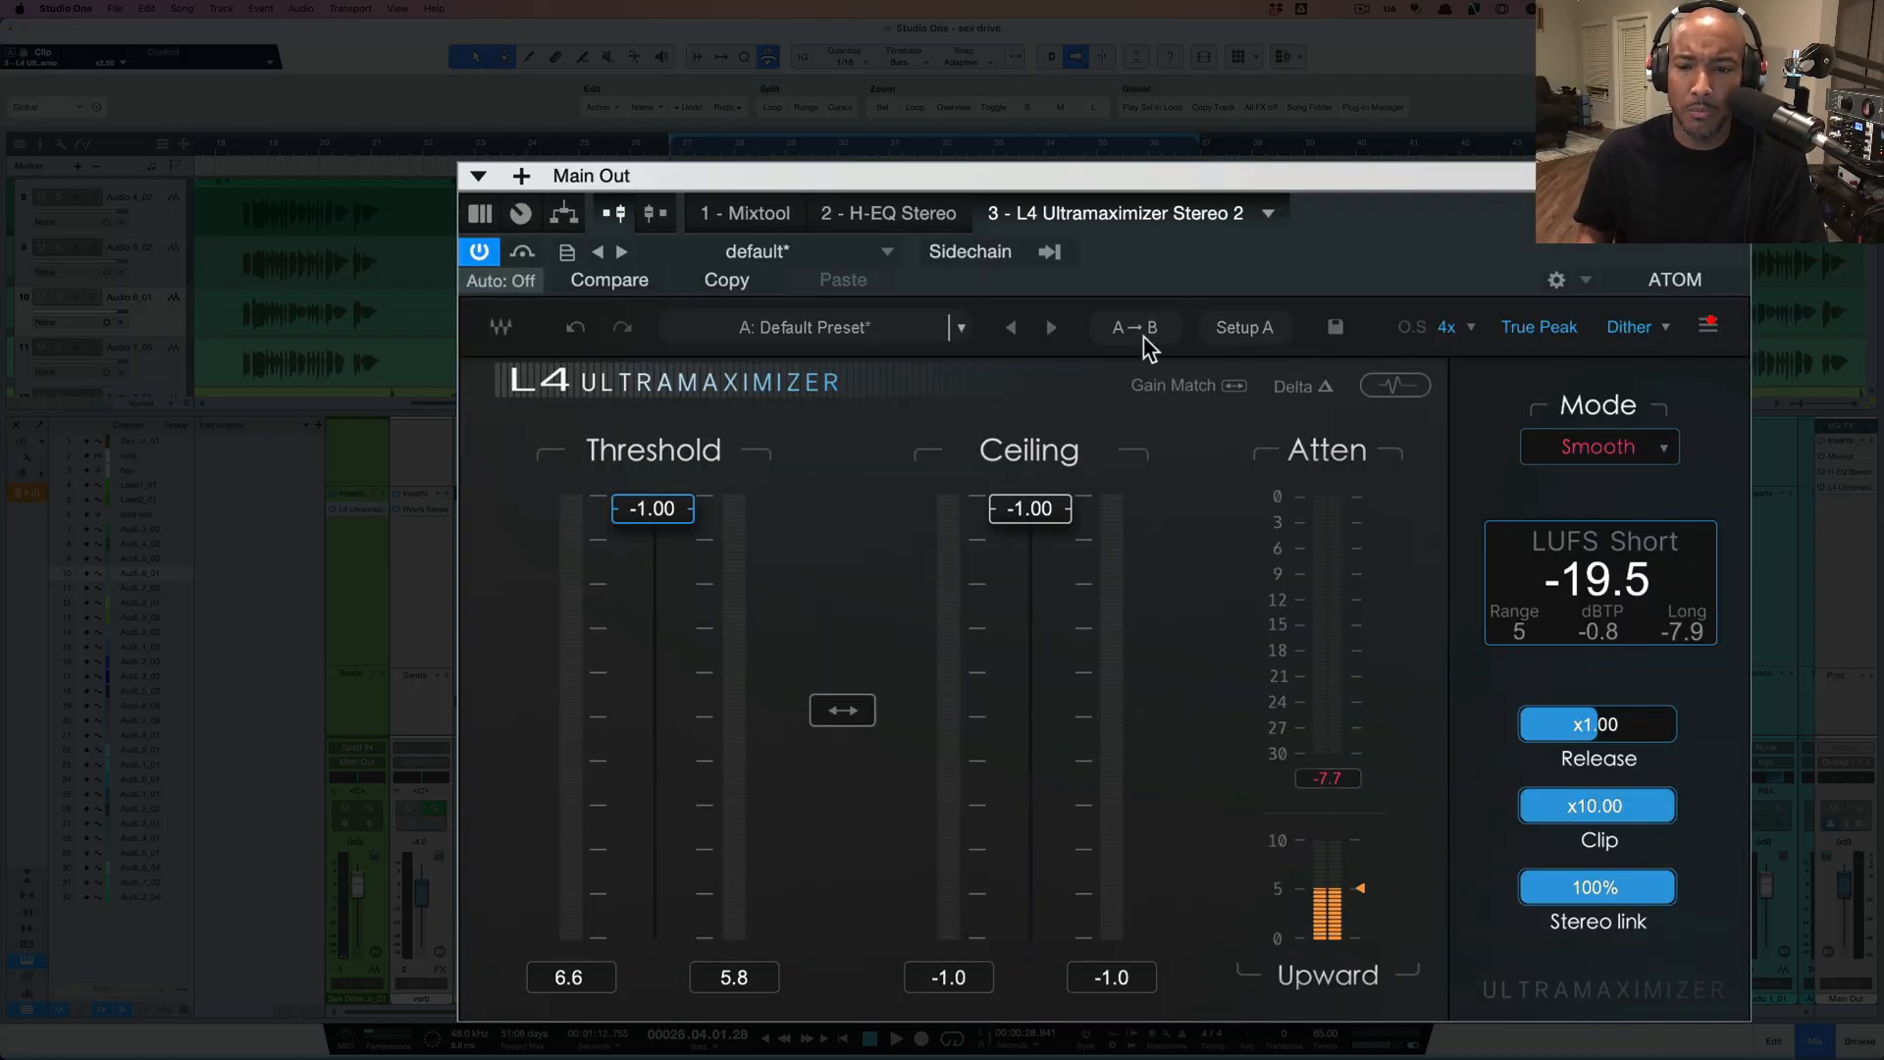
{"action": "left_click", "coordinate": [1245, 328]}
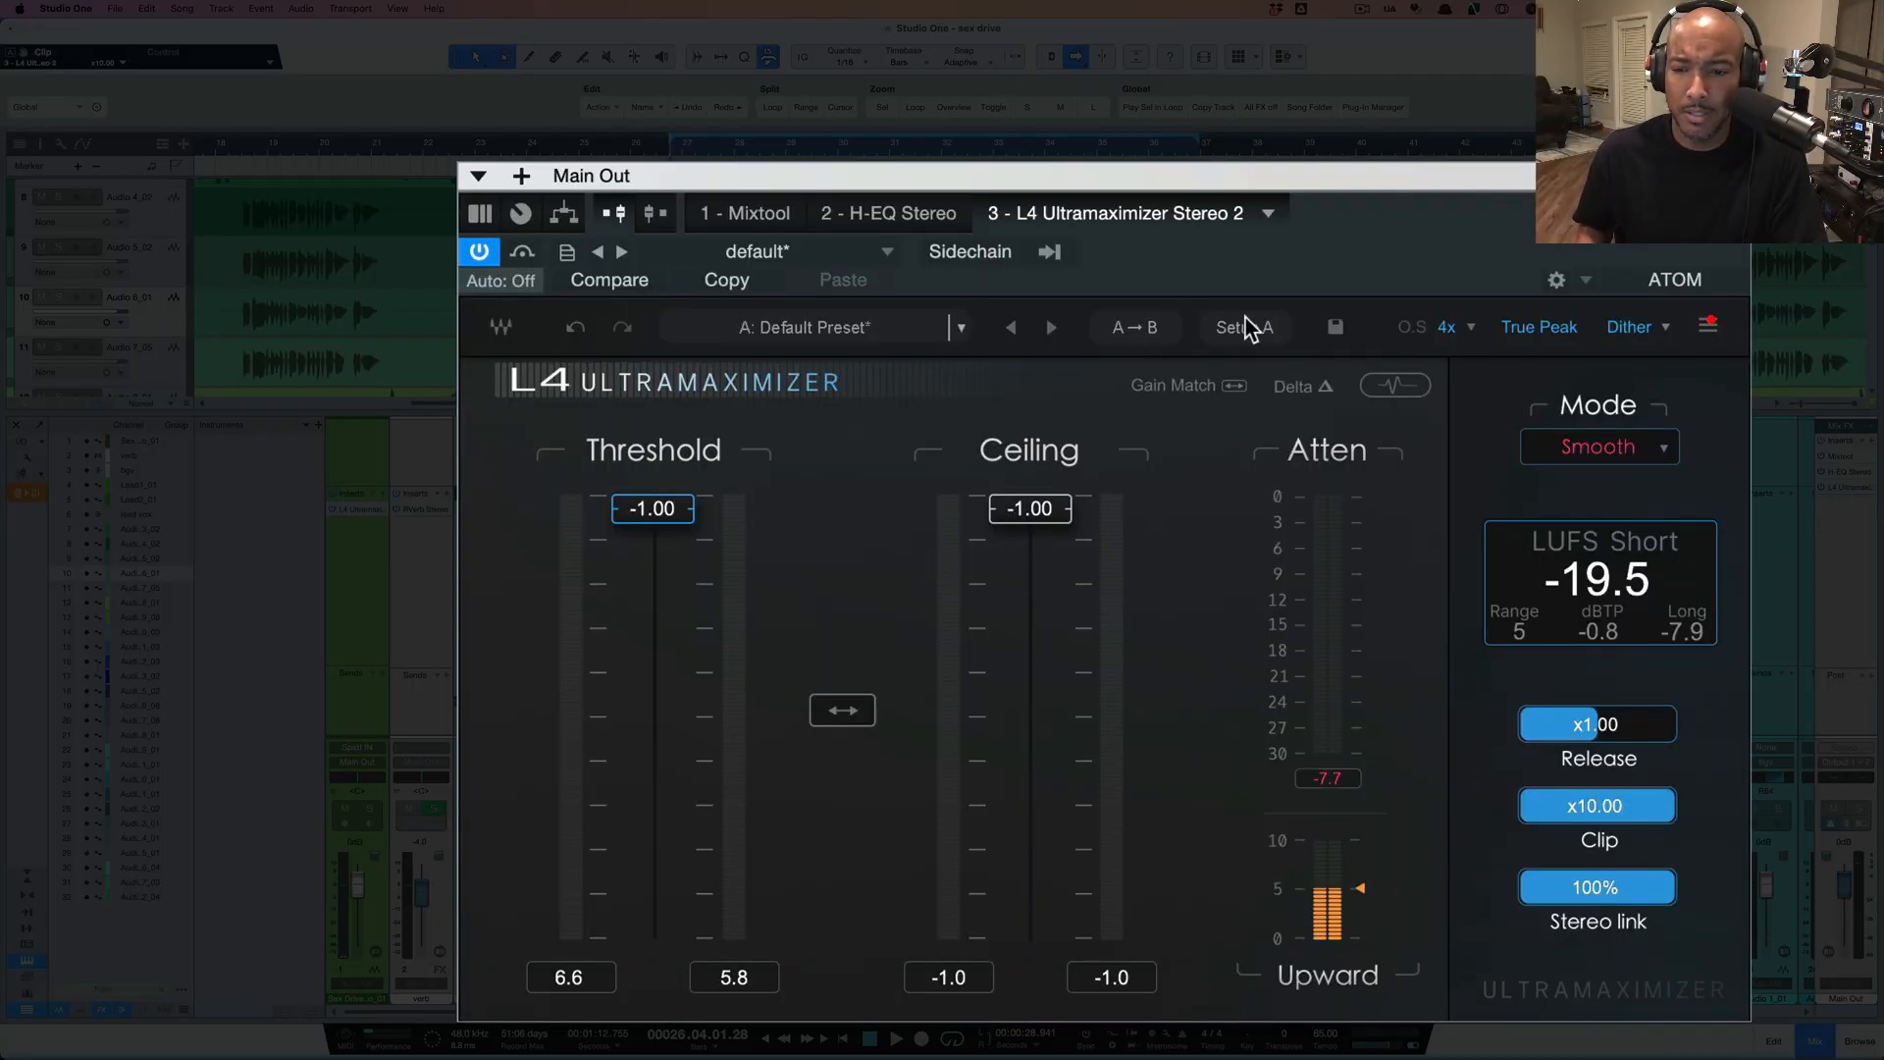
{"action": "left_click", "coordinate": [1245, 324]}
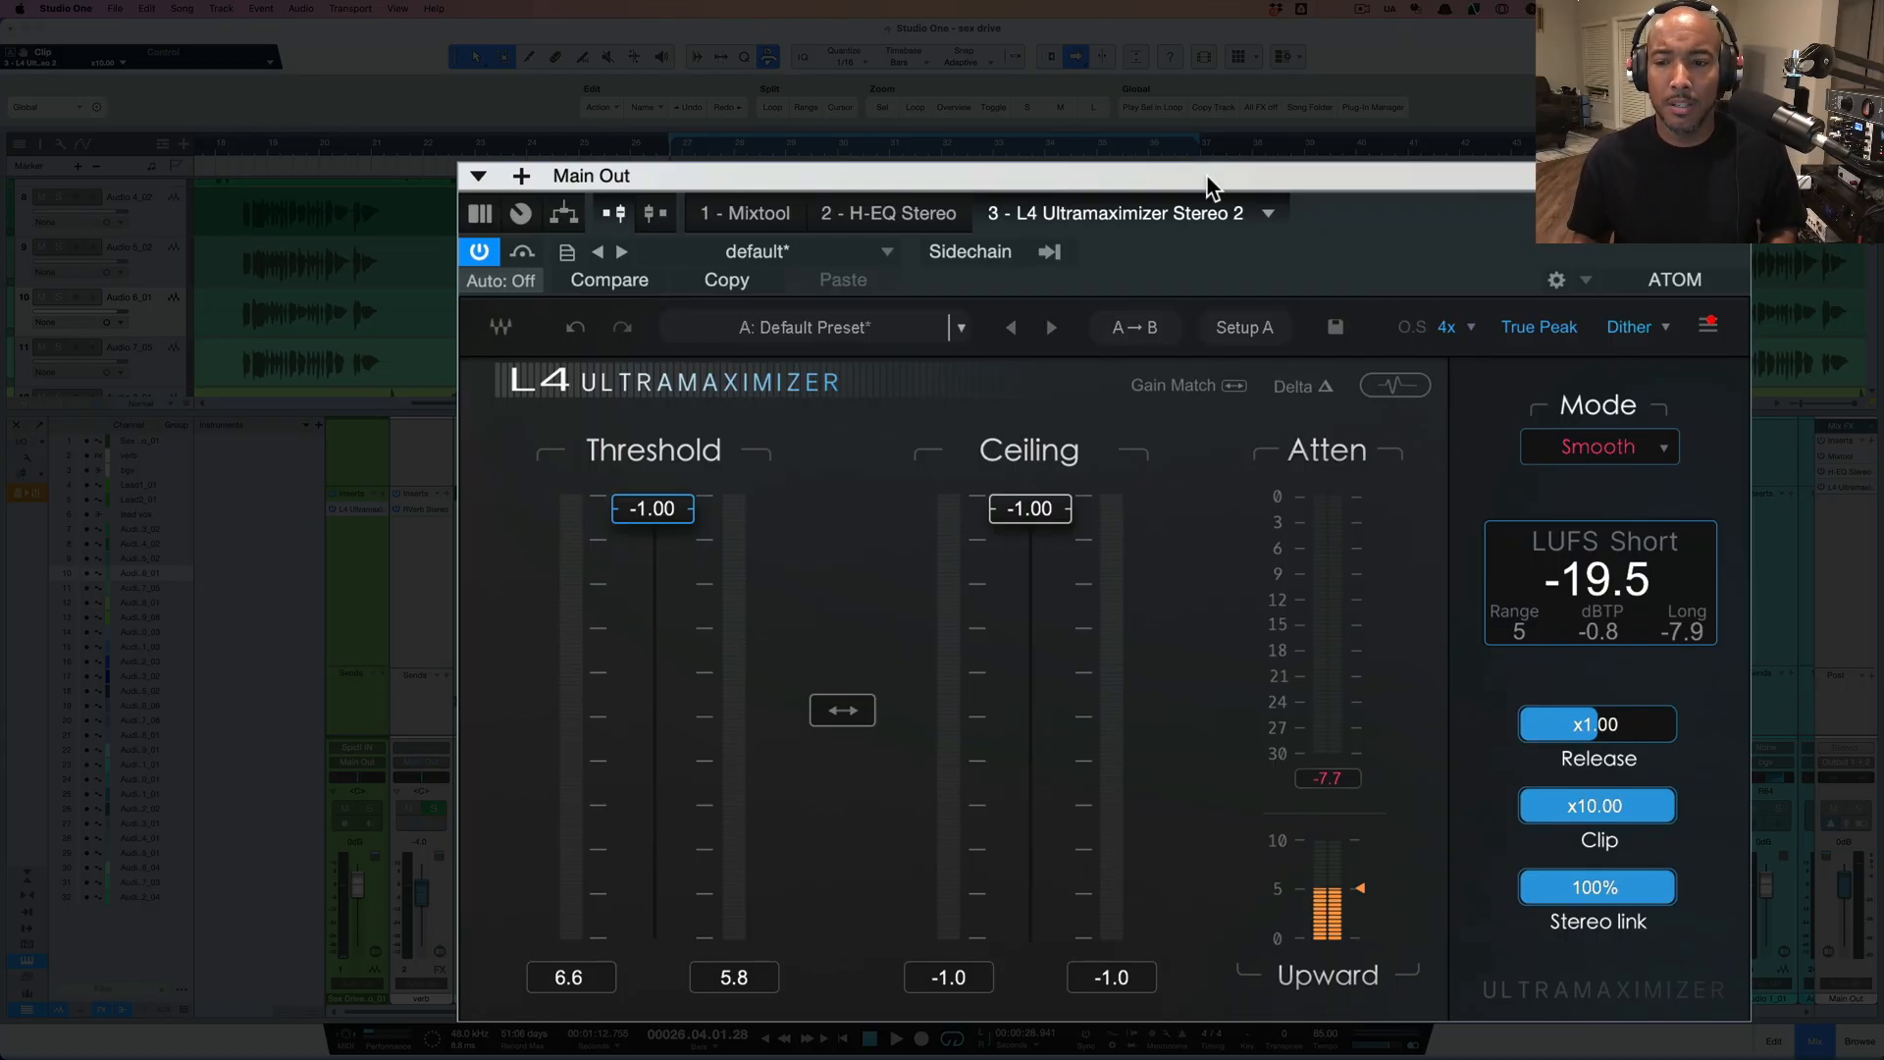
- Play the loop to compare the full mix with the Main Out L4 limiter active and bypassed, leaving it active
{"action": "key", "text": "space"}
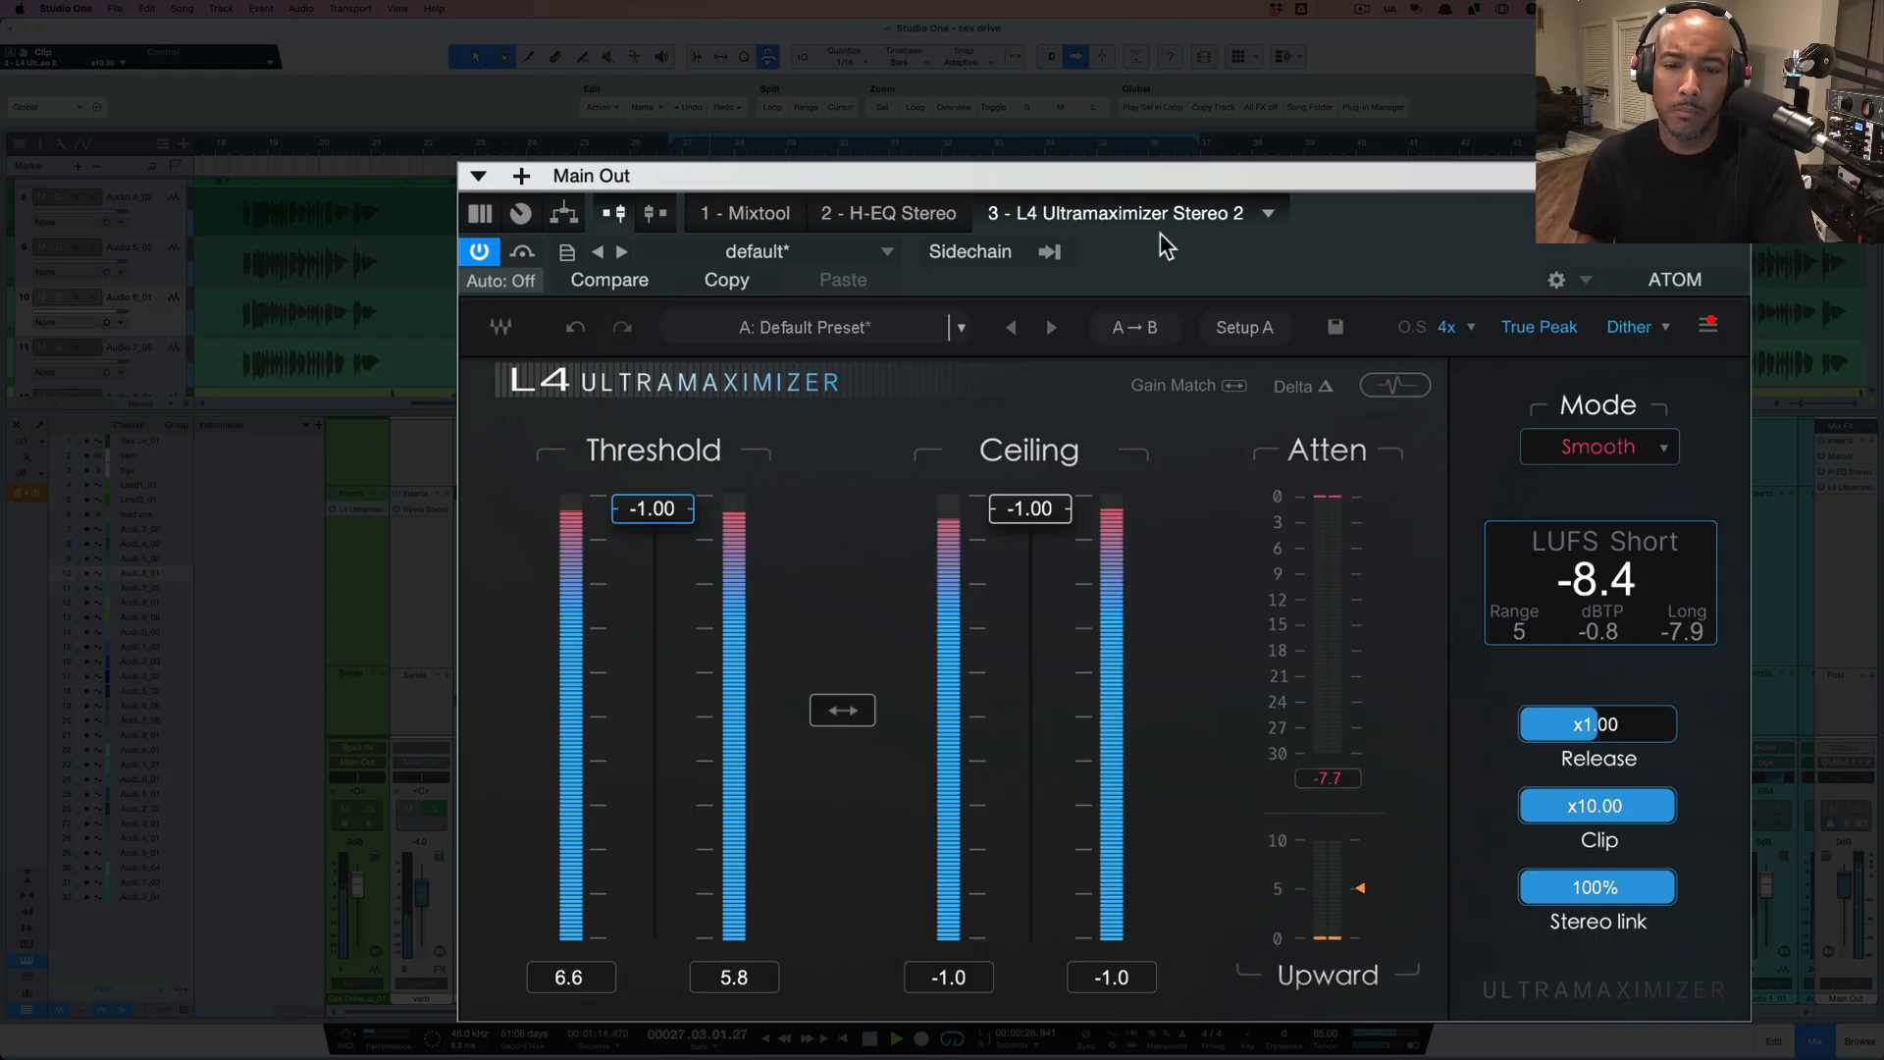
{"action": "left_click", "coordinate": [522, 249]}
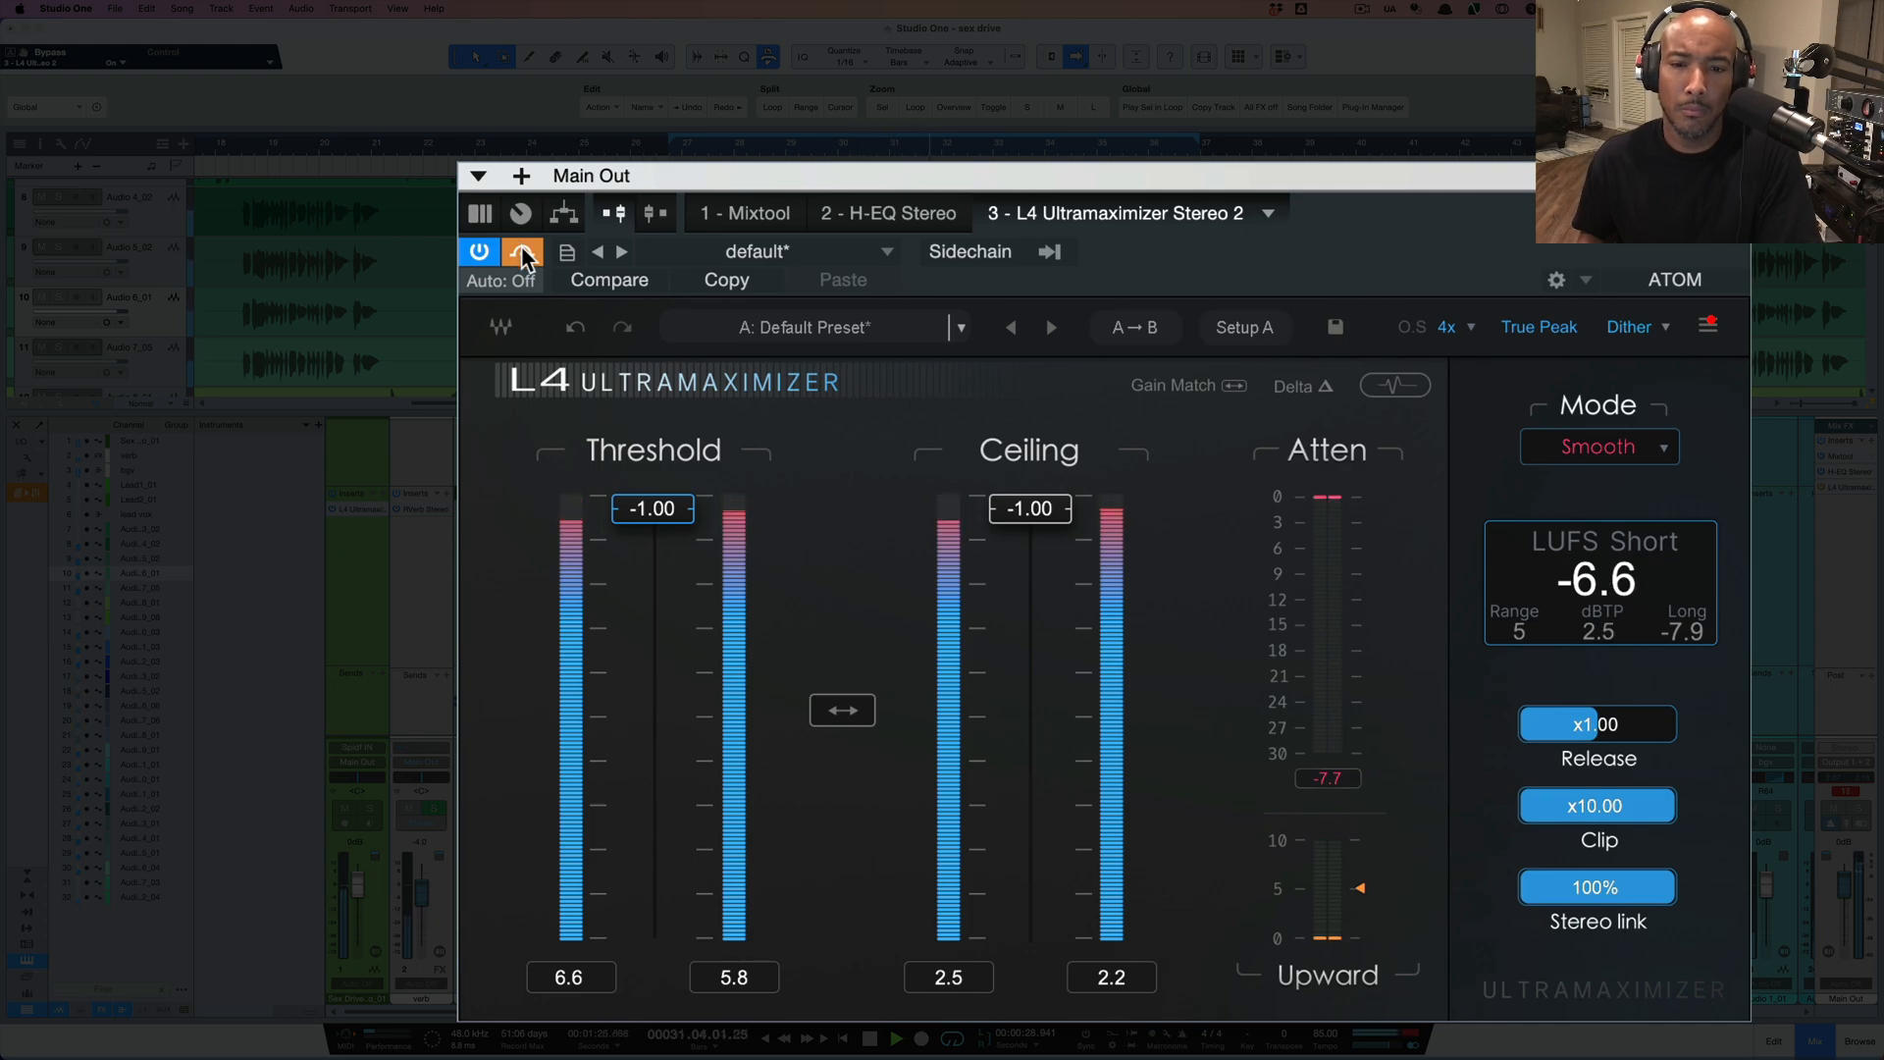
{"action": "left_click", "coordinate": [523, 254]}
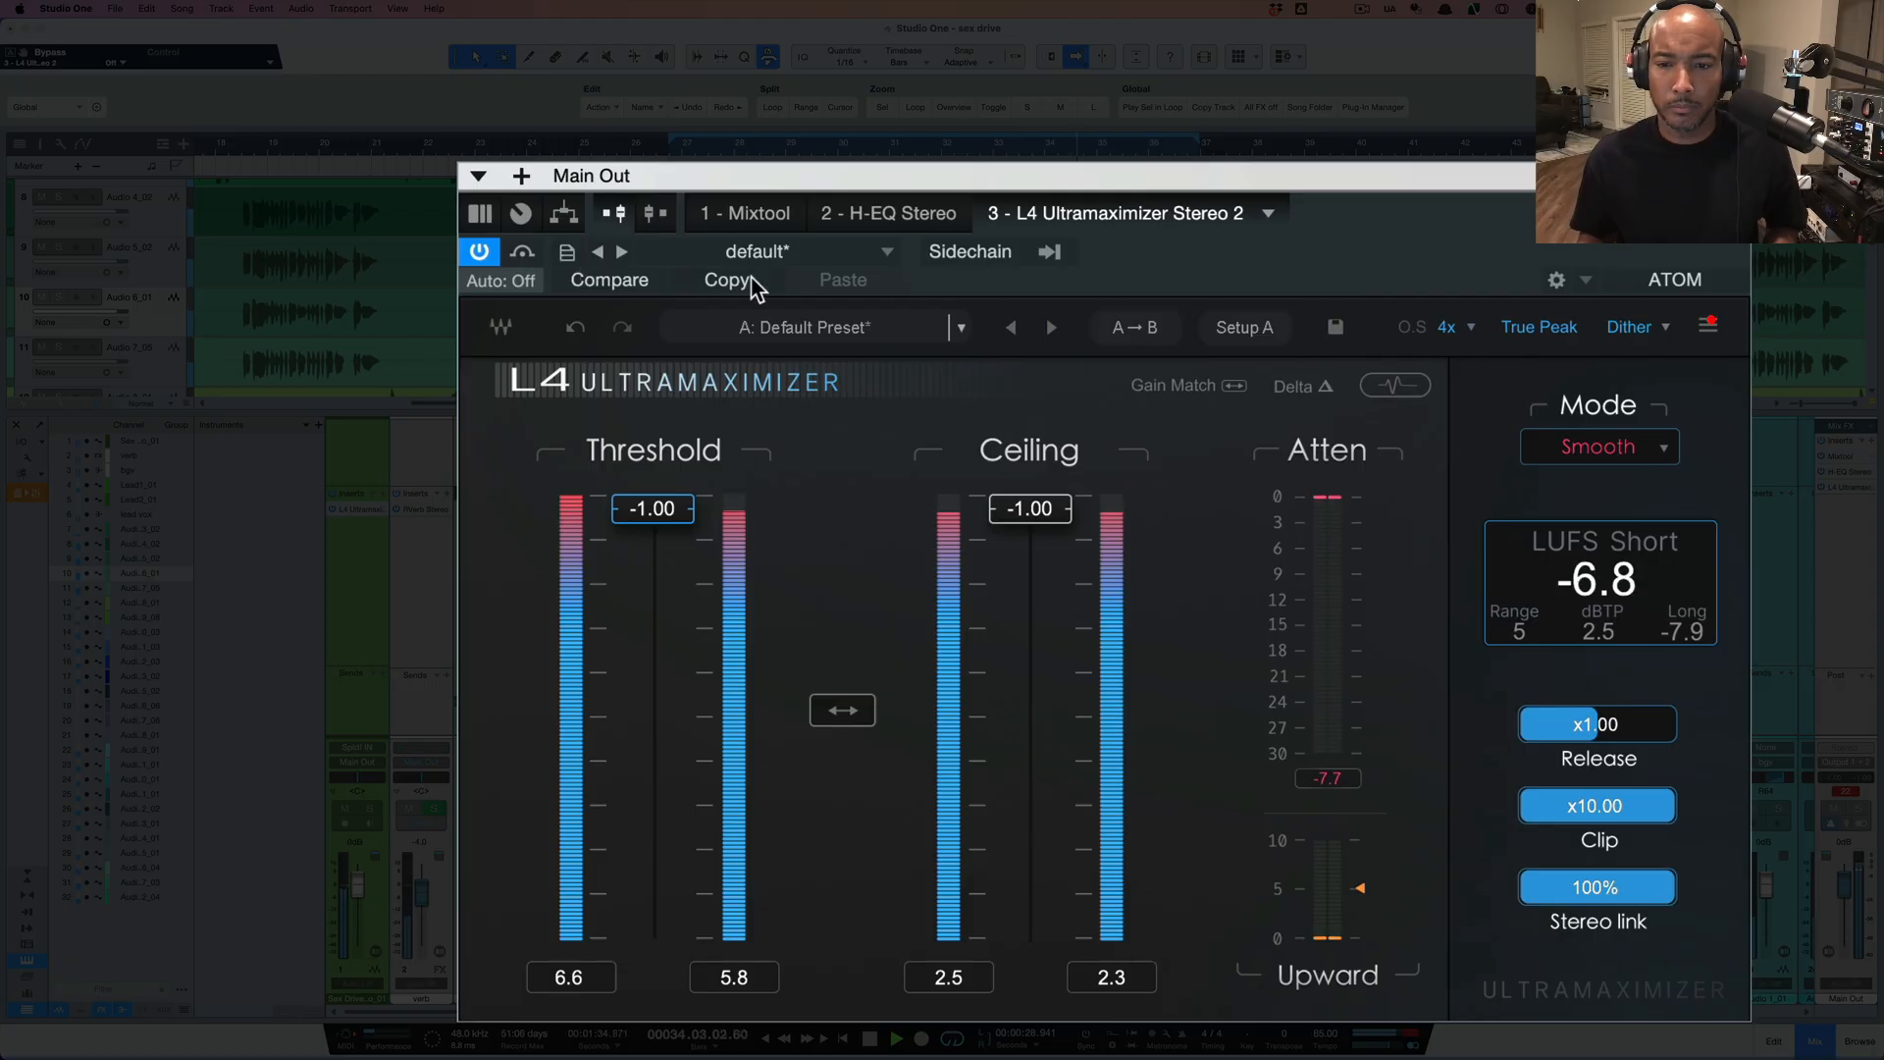
{"action": "key", "text": "space"}
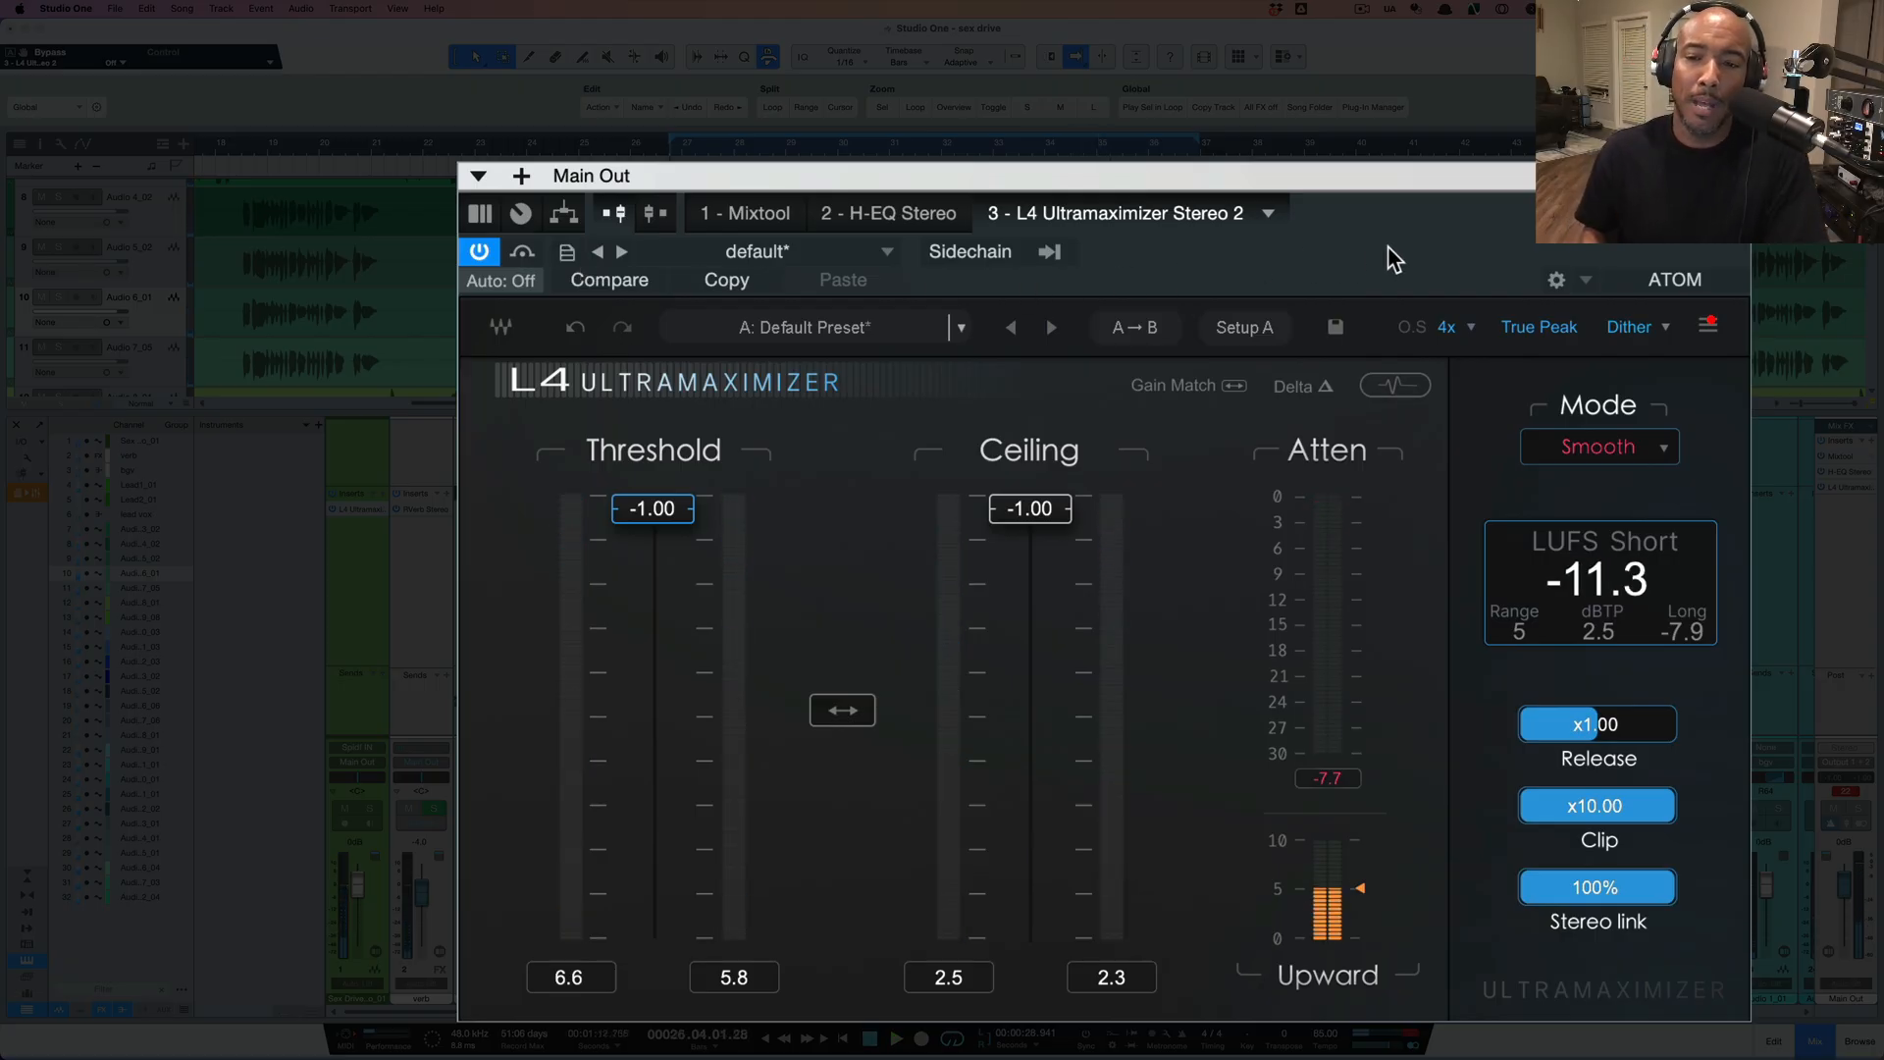
- Show the waveform display of the Main Out L4 limiter and play the loop to observe its gain reduction
{"action": "left_click", "coordinate": [1403, 390]}
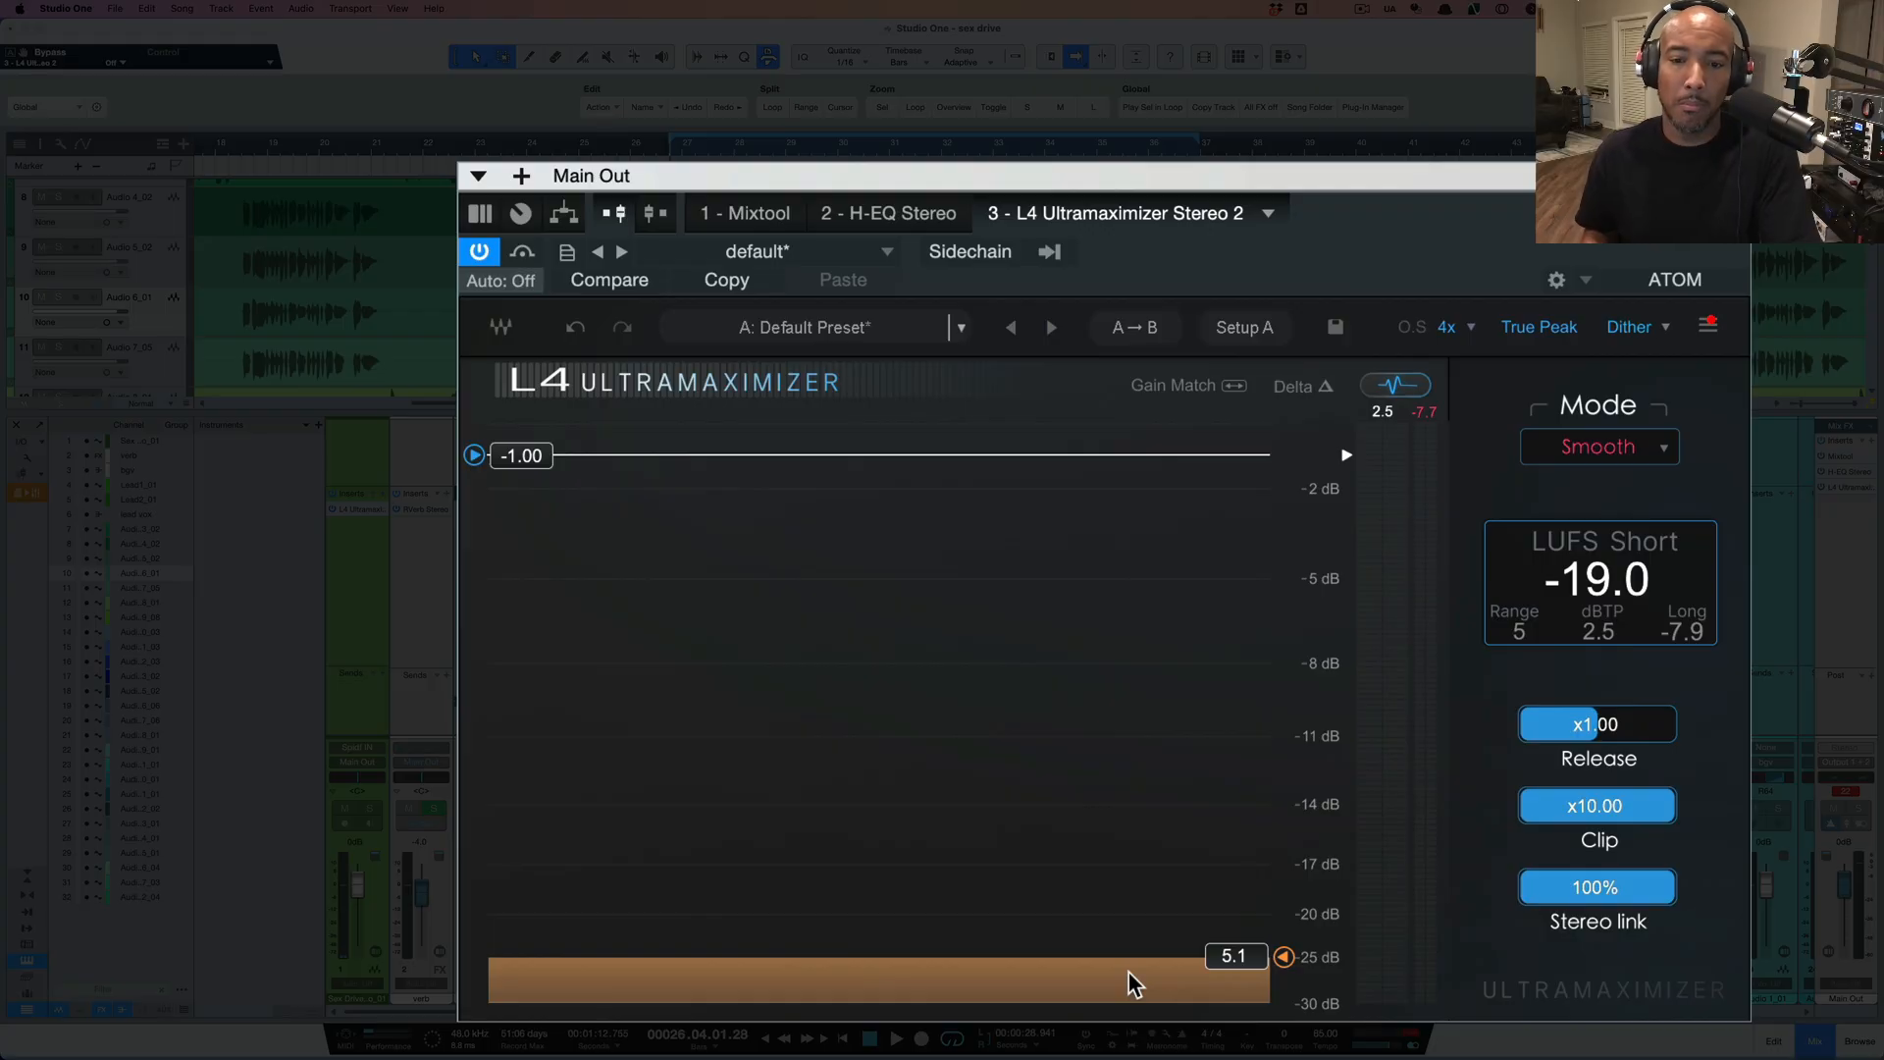
{"action": "key", "text": "space"}
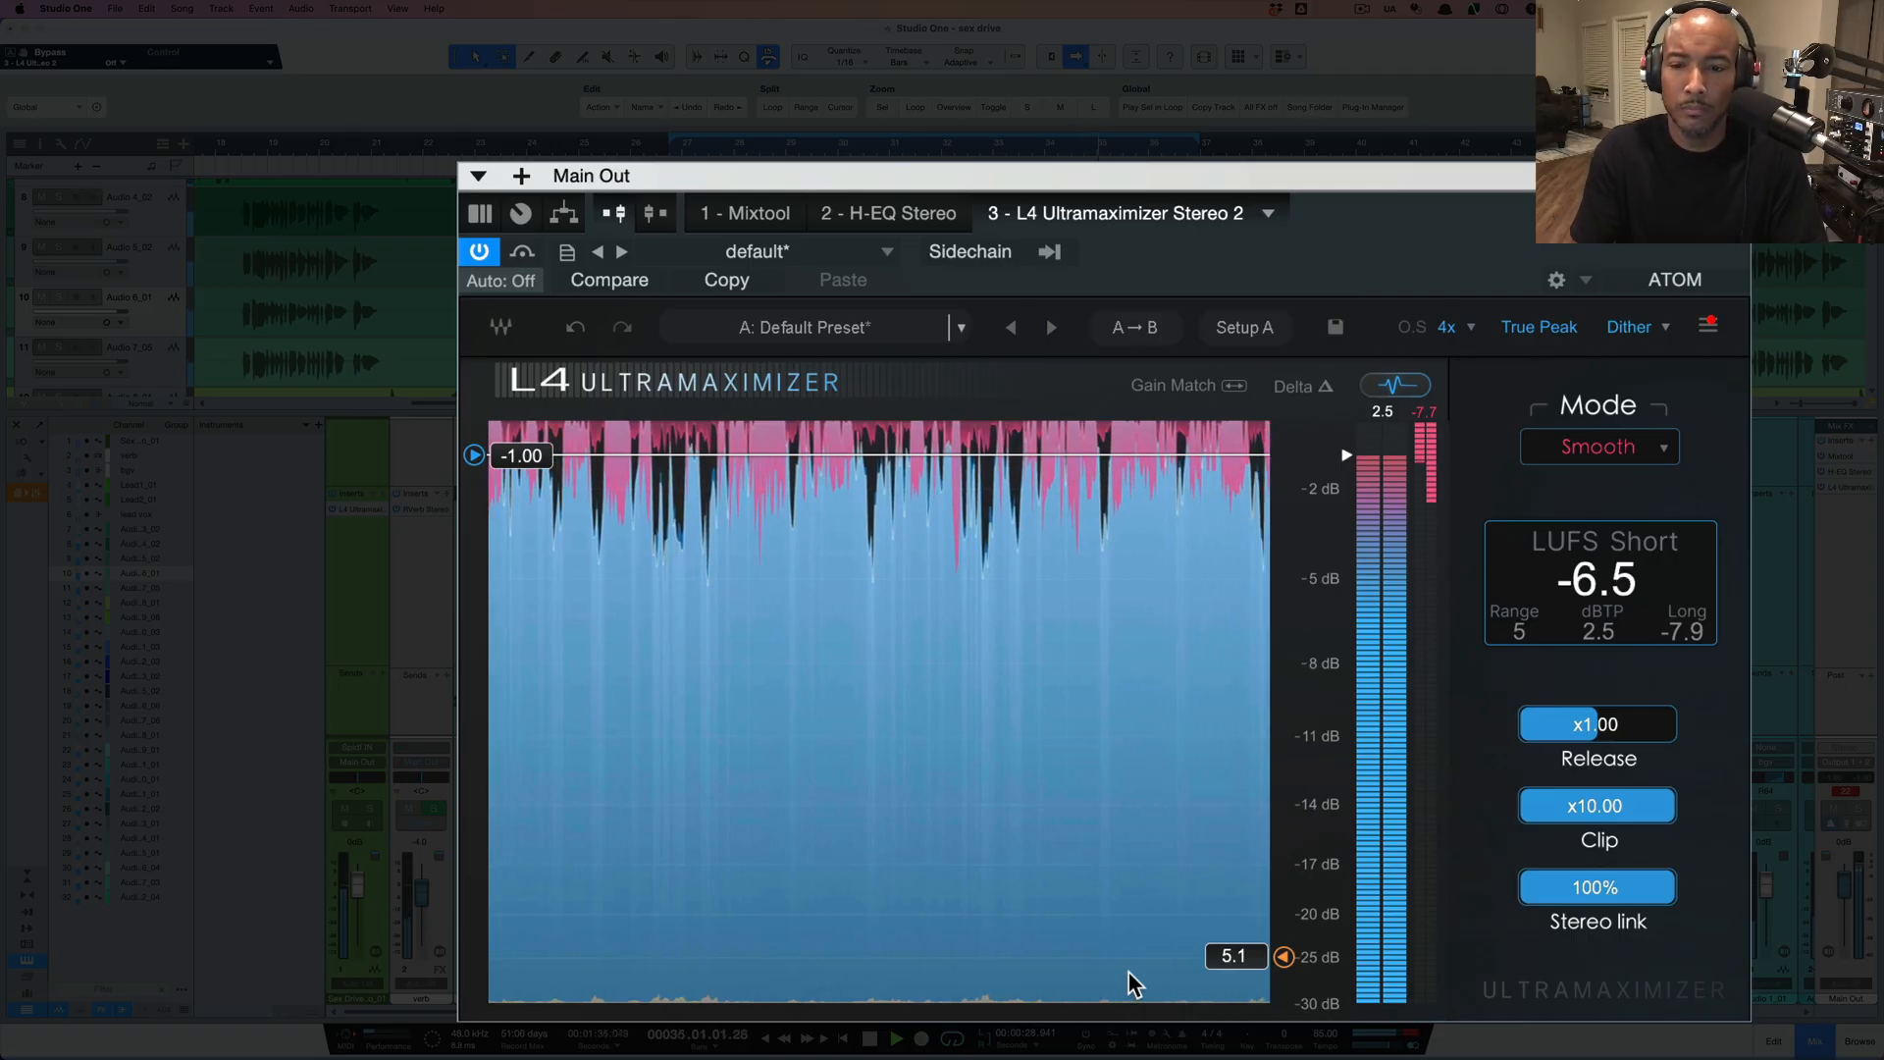
{"action": "key", "text": "space"}
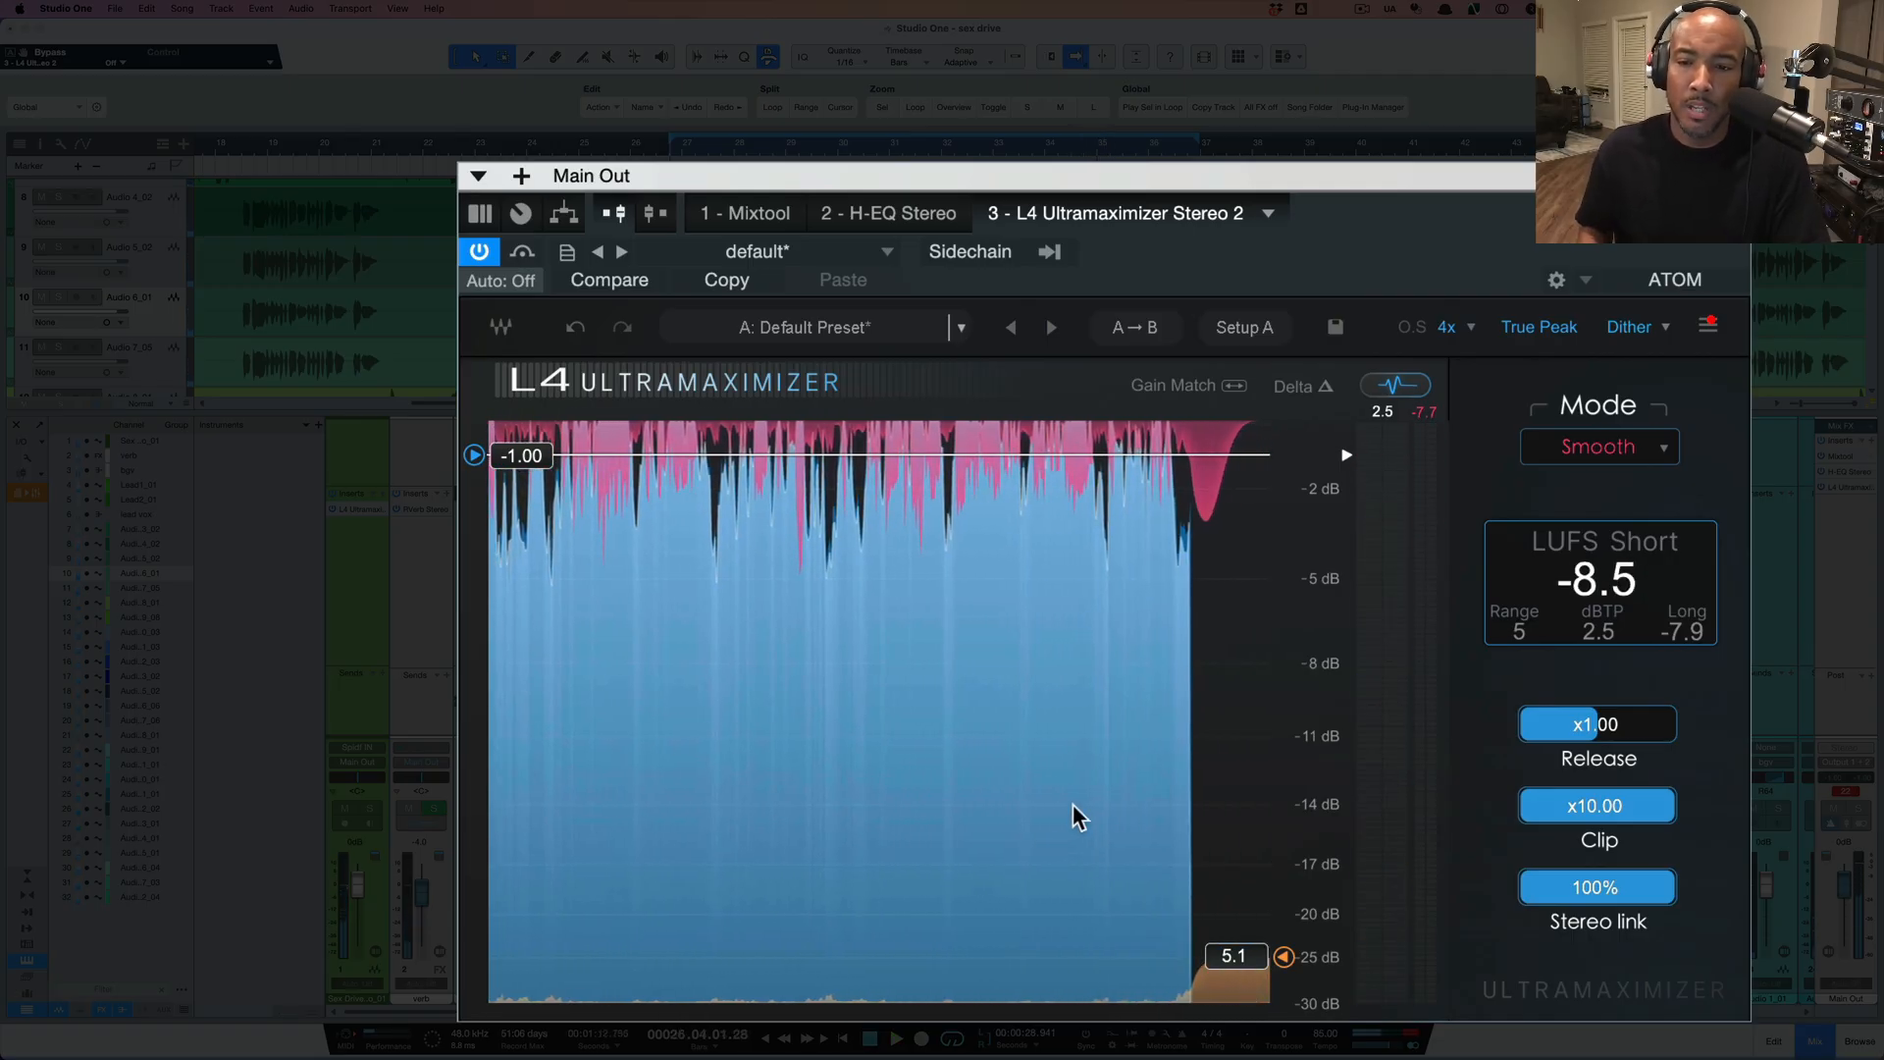
- Toggle Gain Match on and off on the Main Out L4 limiter, and return it to the meter view
{"action": "left_click", "coordinate": [1191, 385]}
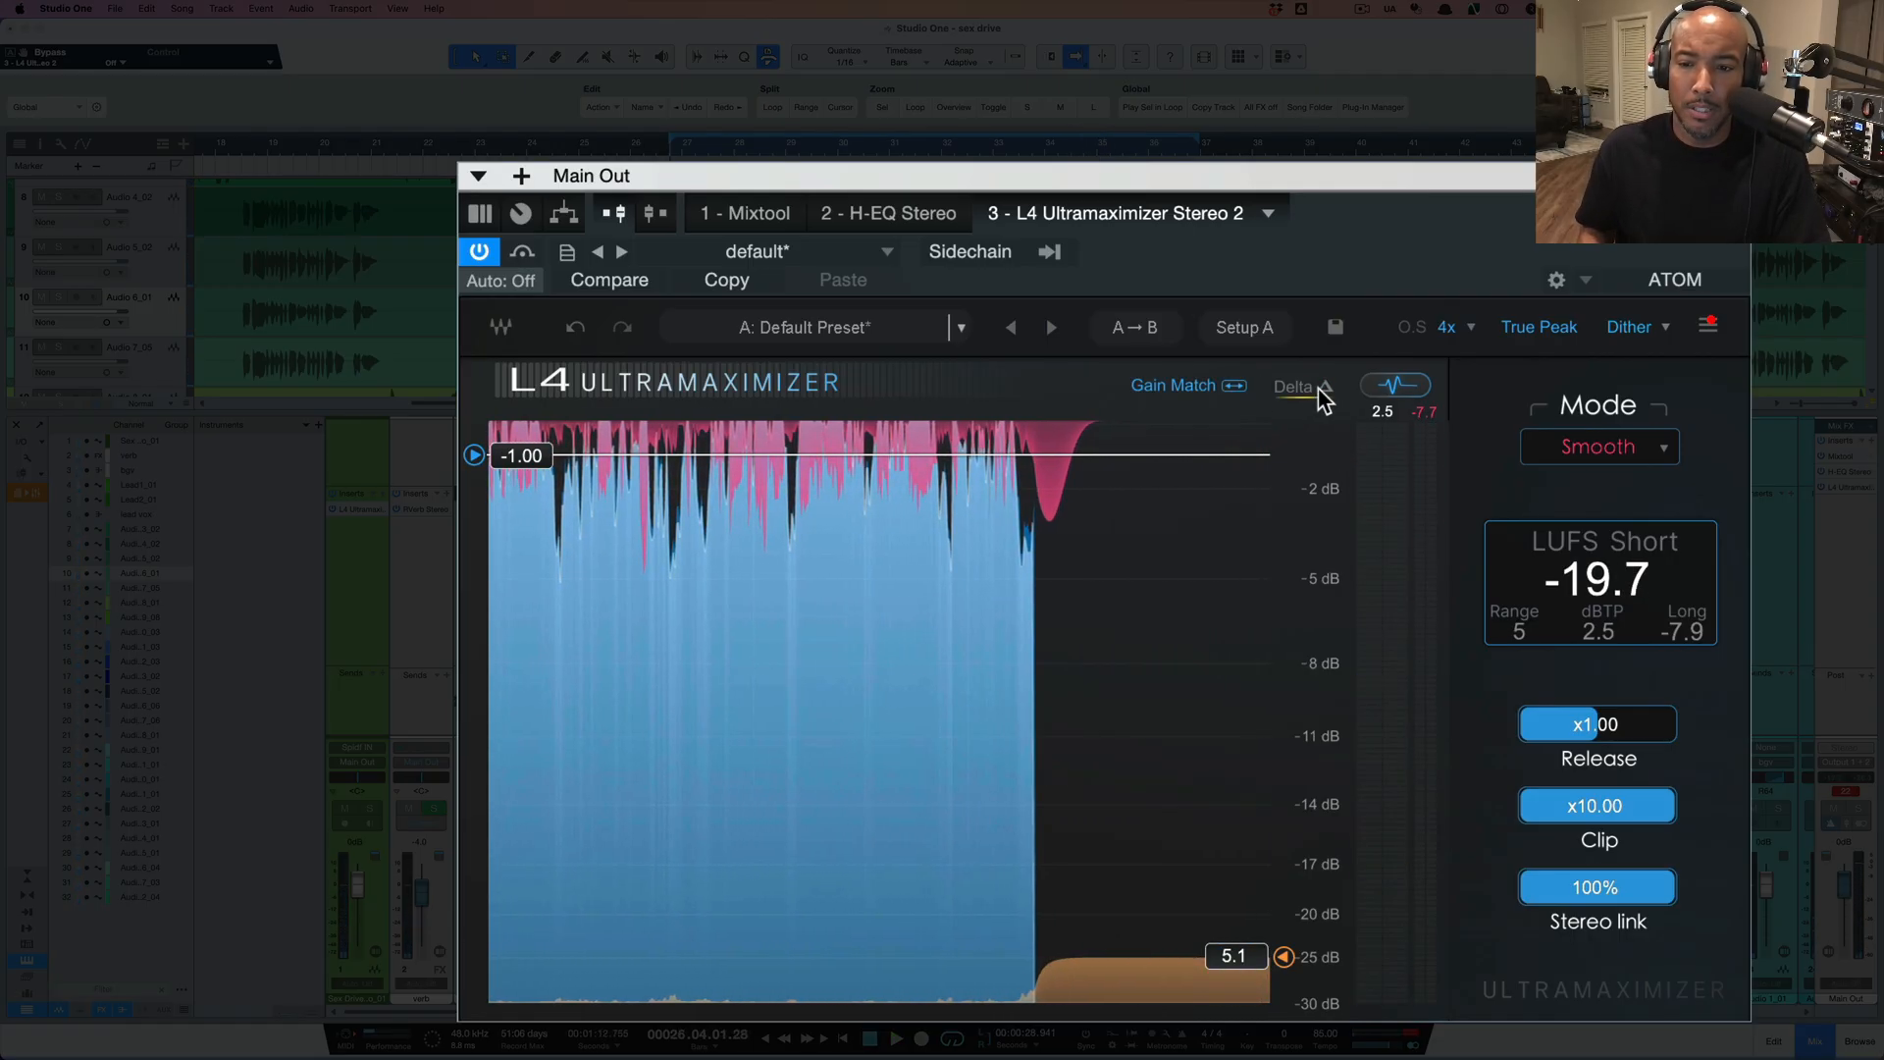
{"action": "left_click", "coordinate": [1219, 397]}
{"action": "left_click", "coordinate": [1388, 384]}
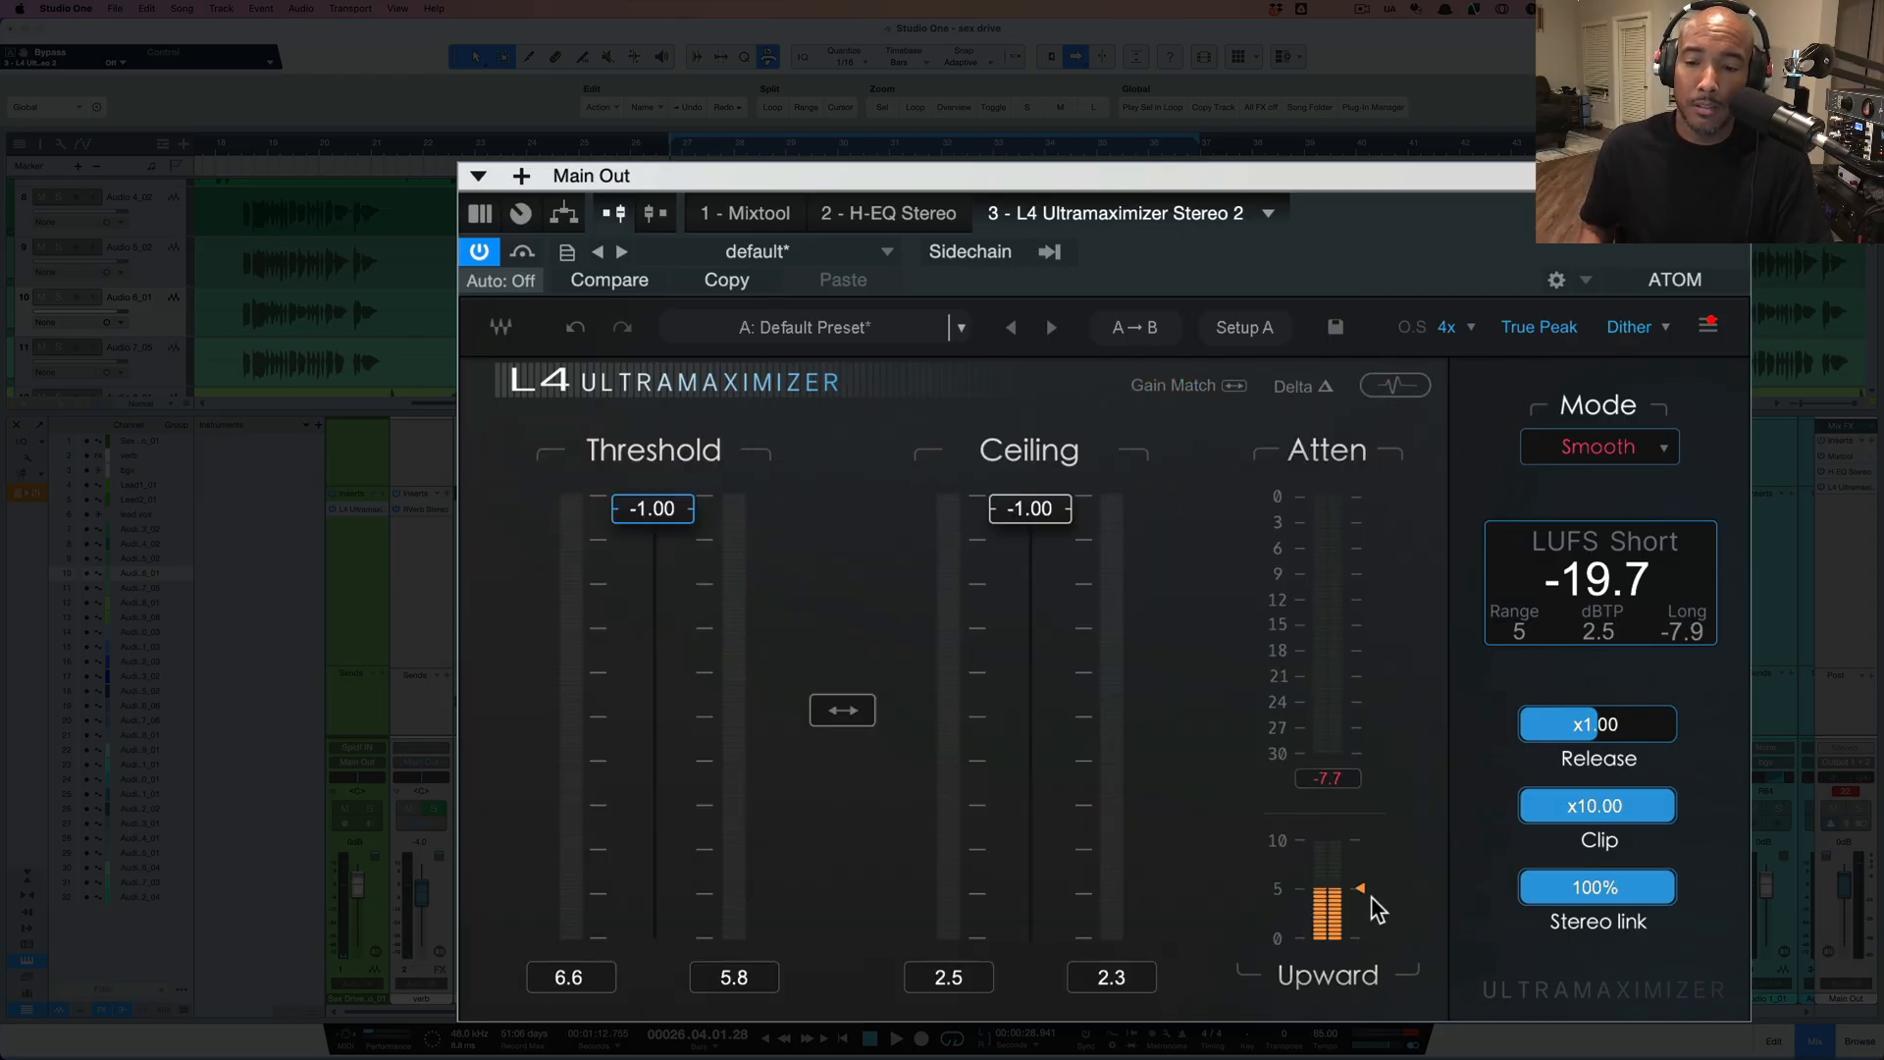
- Play the loop to compare Setup A and Setup B of the Main Out L4's upward compression, ending on Setup A
{"action": "mouse_move", "coordinate": [1368, 892]}
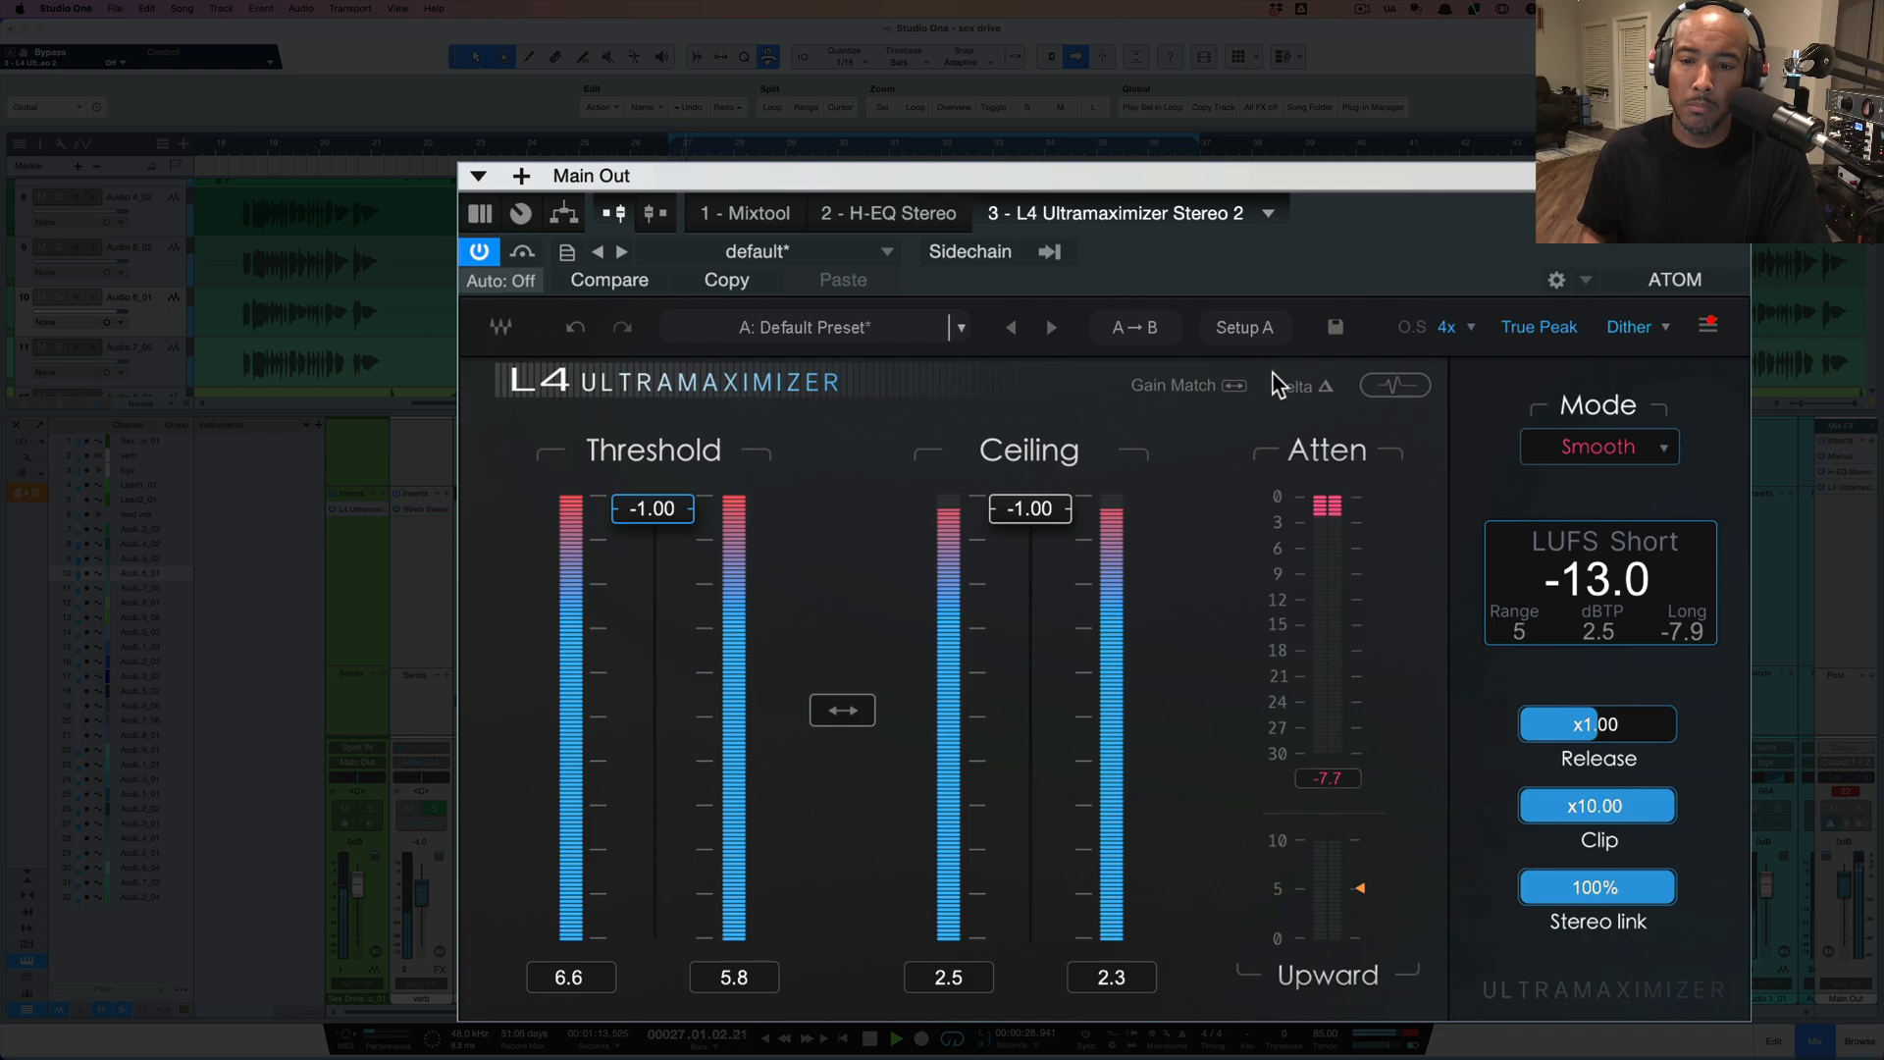
{"action": "left_click", "coordinate": [1243, 328]}
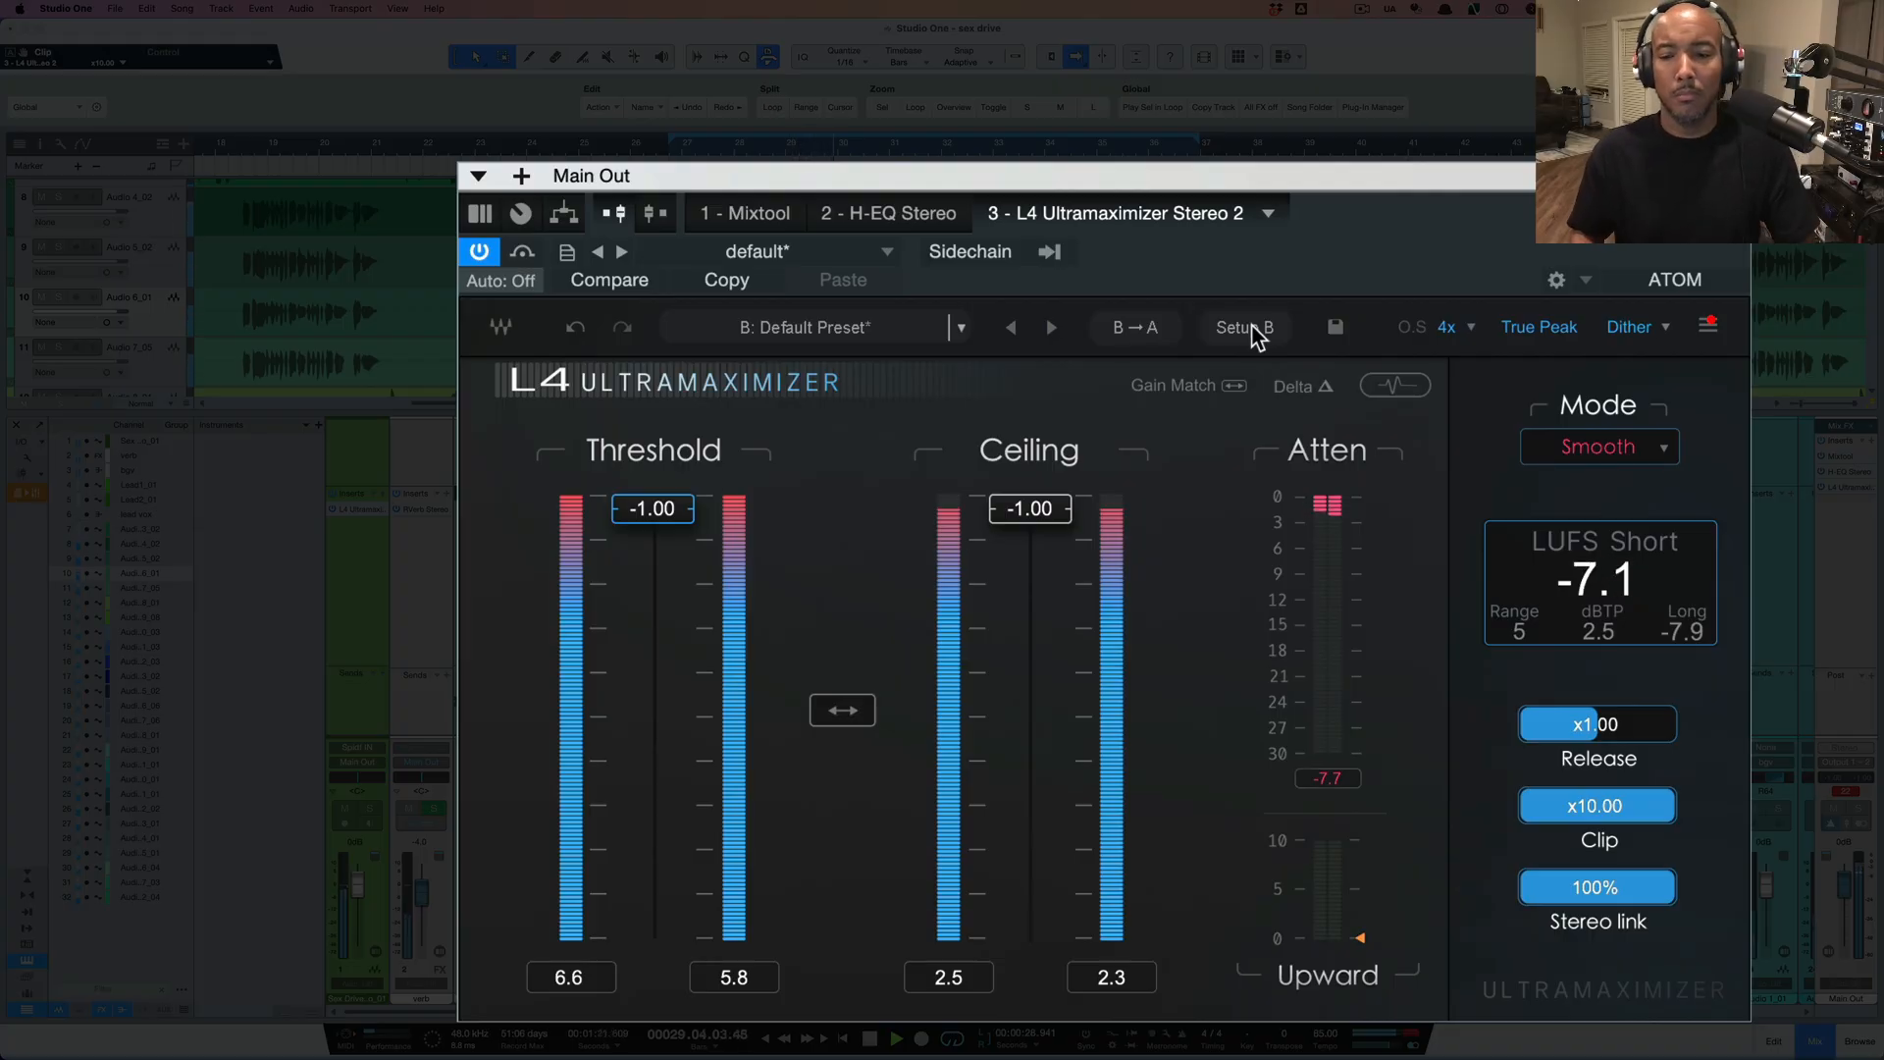
{"action": "left_click", "coordinate": [1252, 330]}
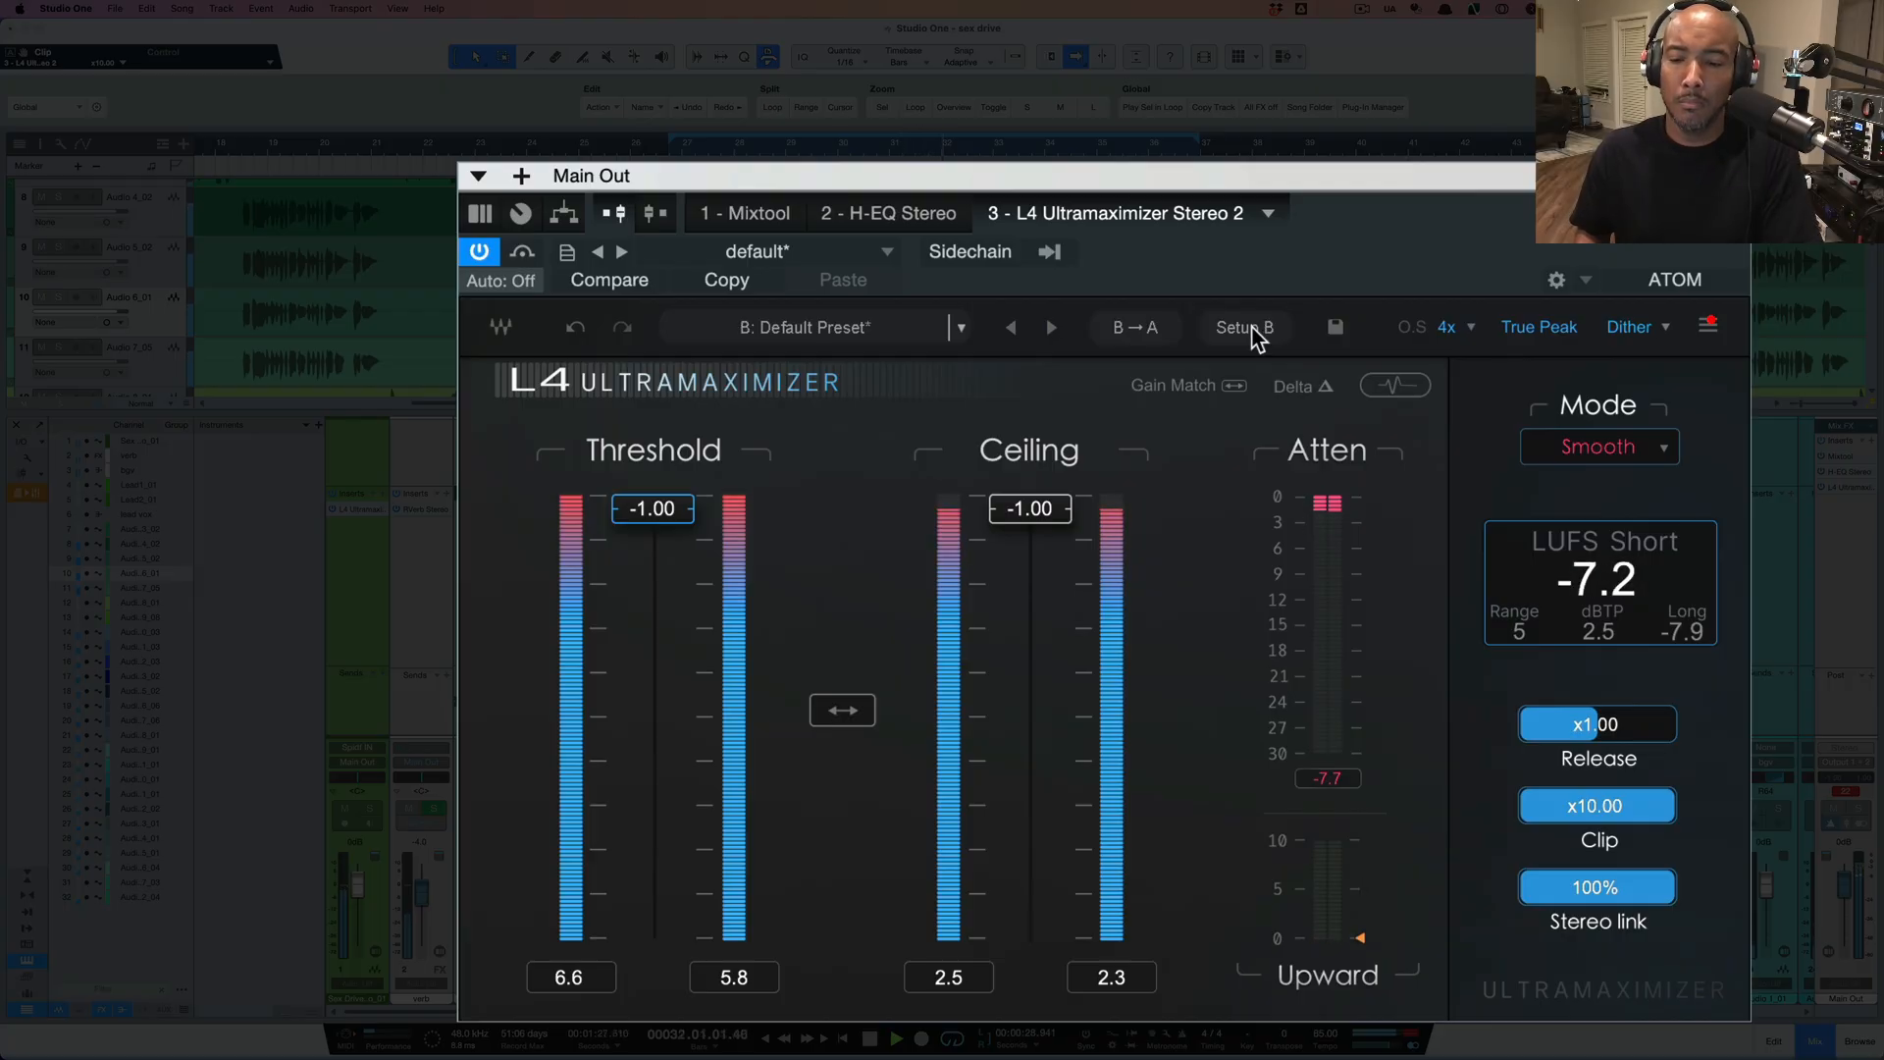
{"action": "left_click", "coordinate": [1253, 331]}
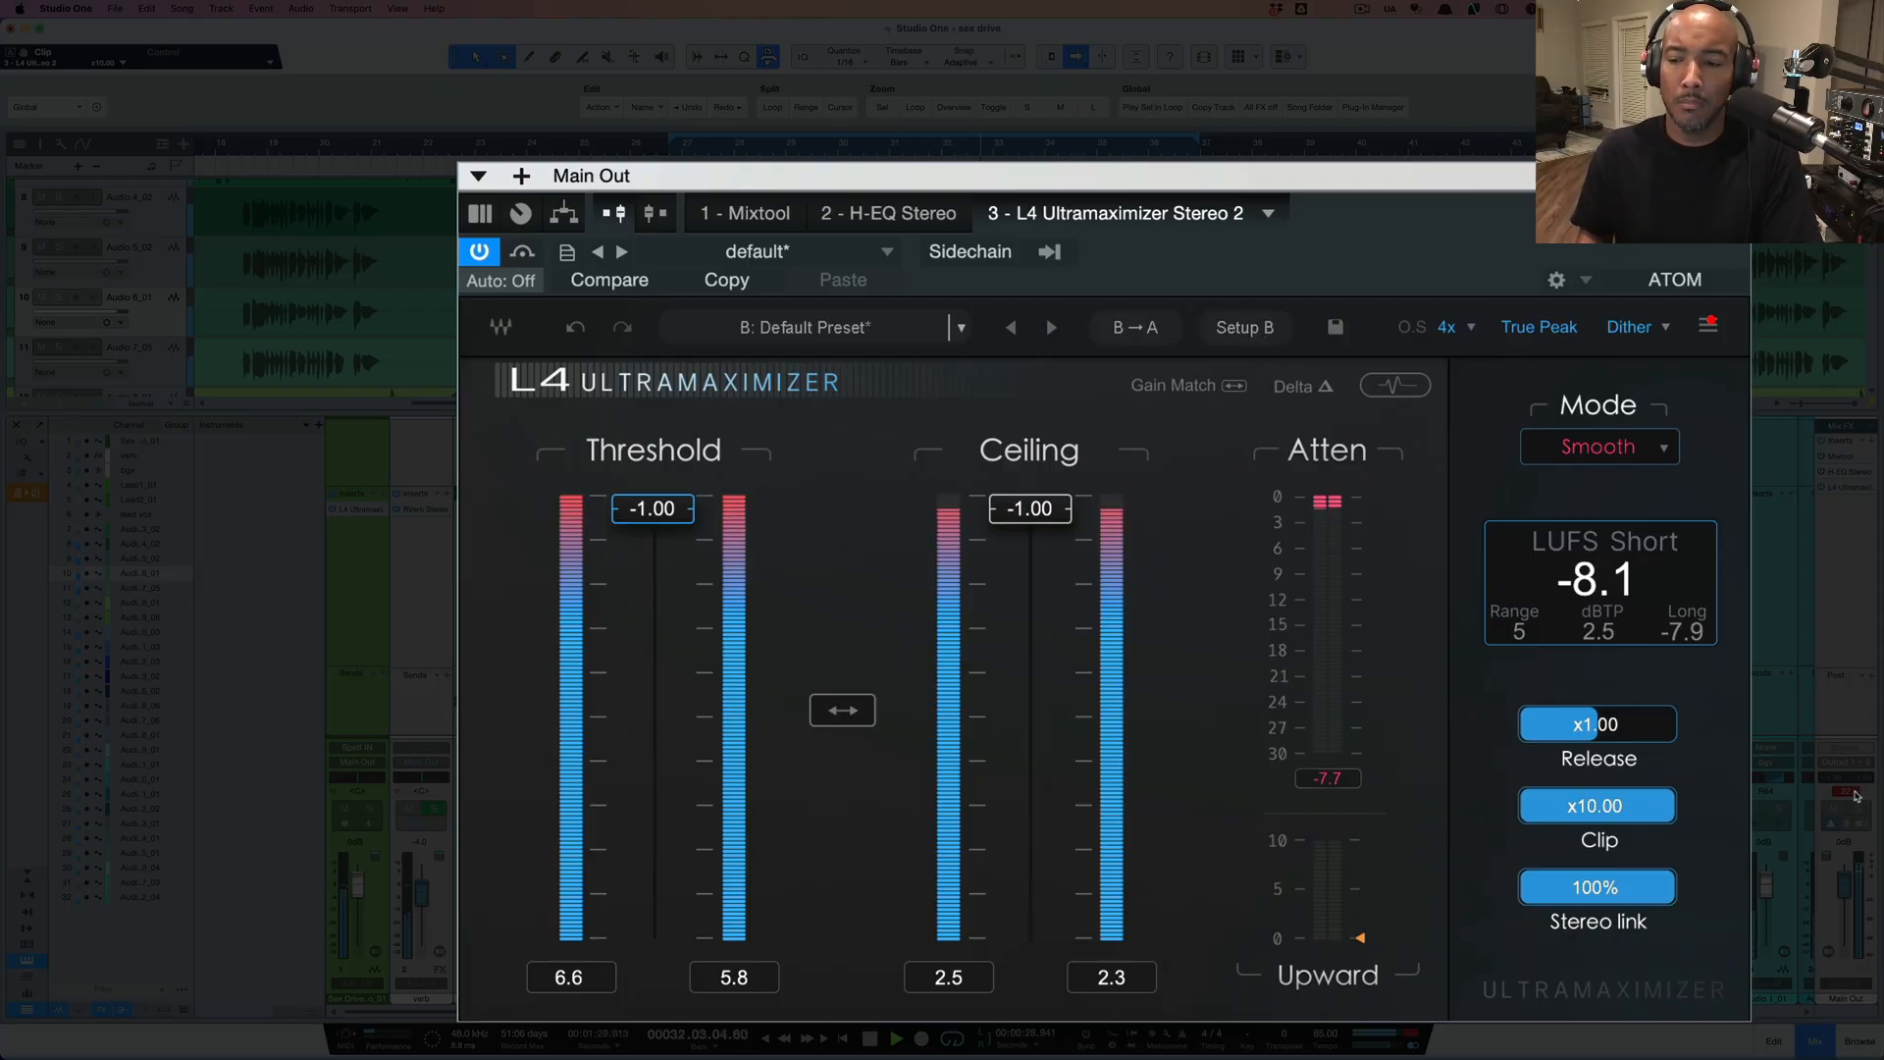
{"action": "left_click", "coordinate": [1251, 337]}
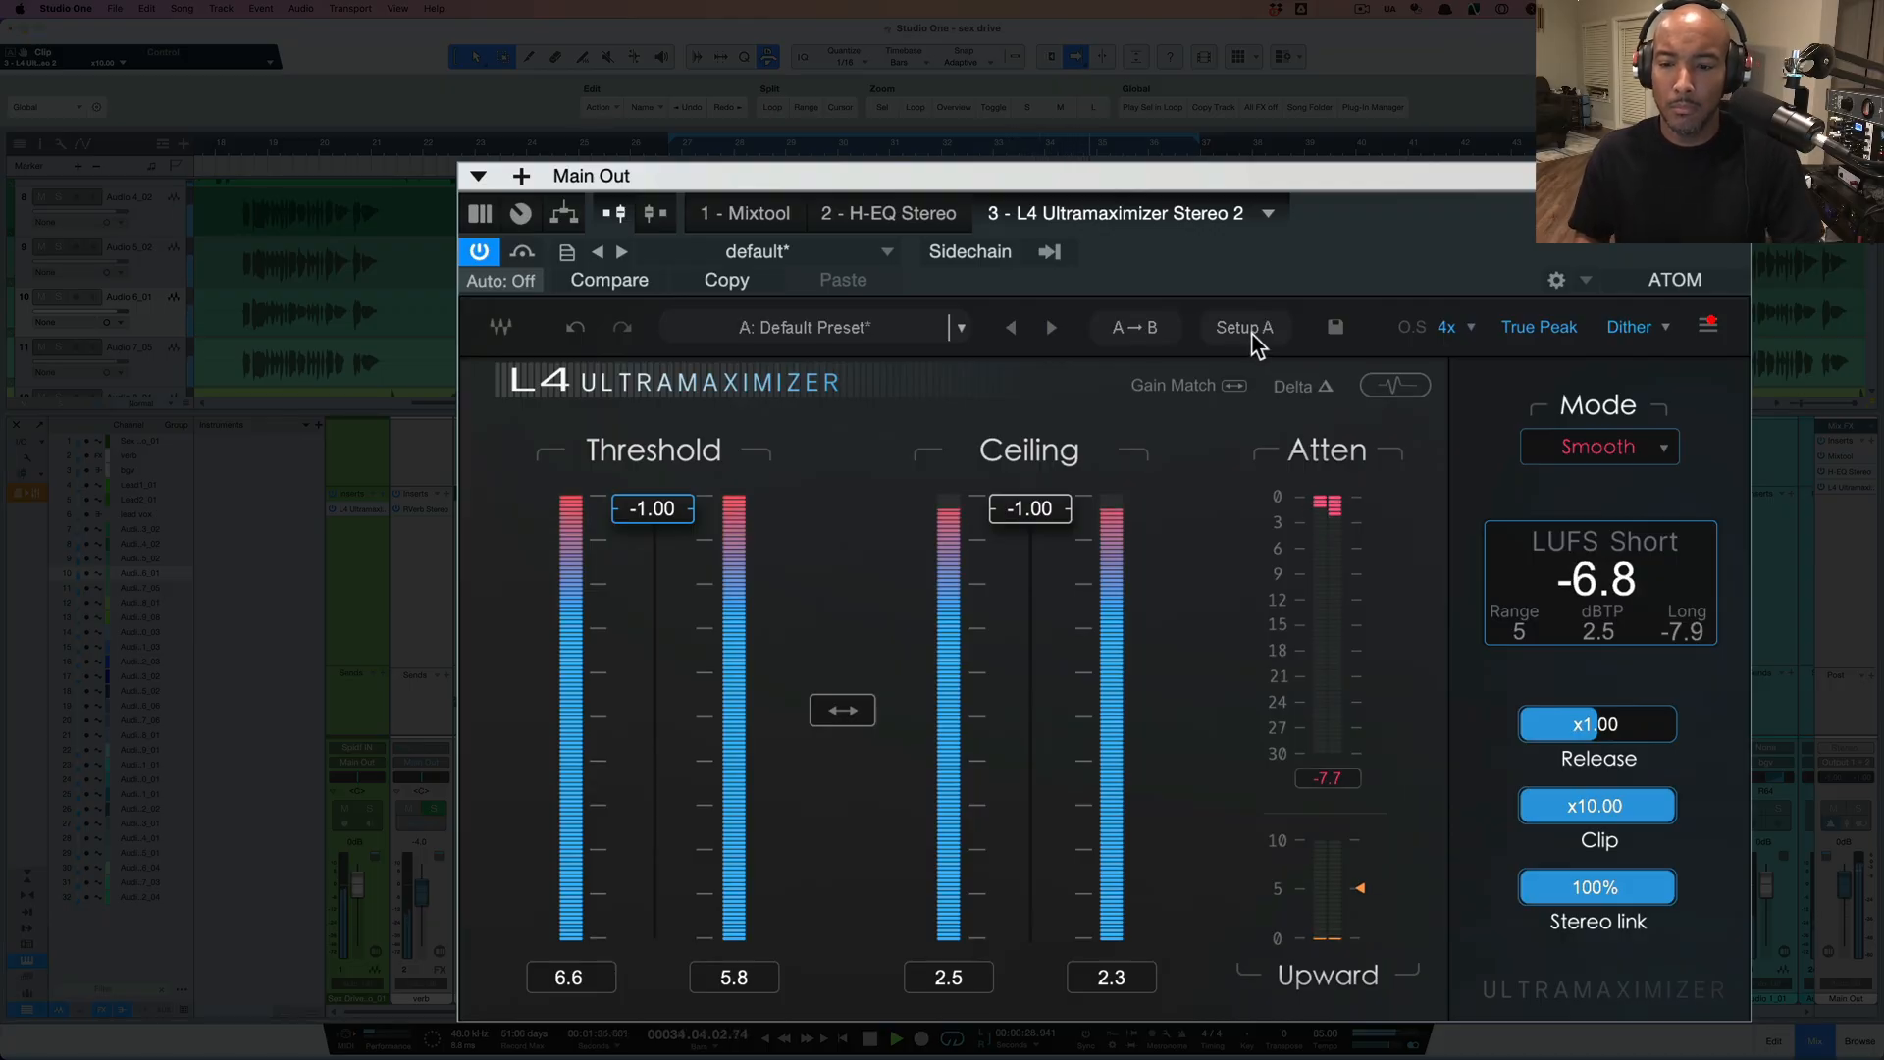
{"action": "key", "text": "space"}
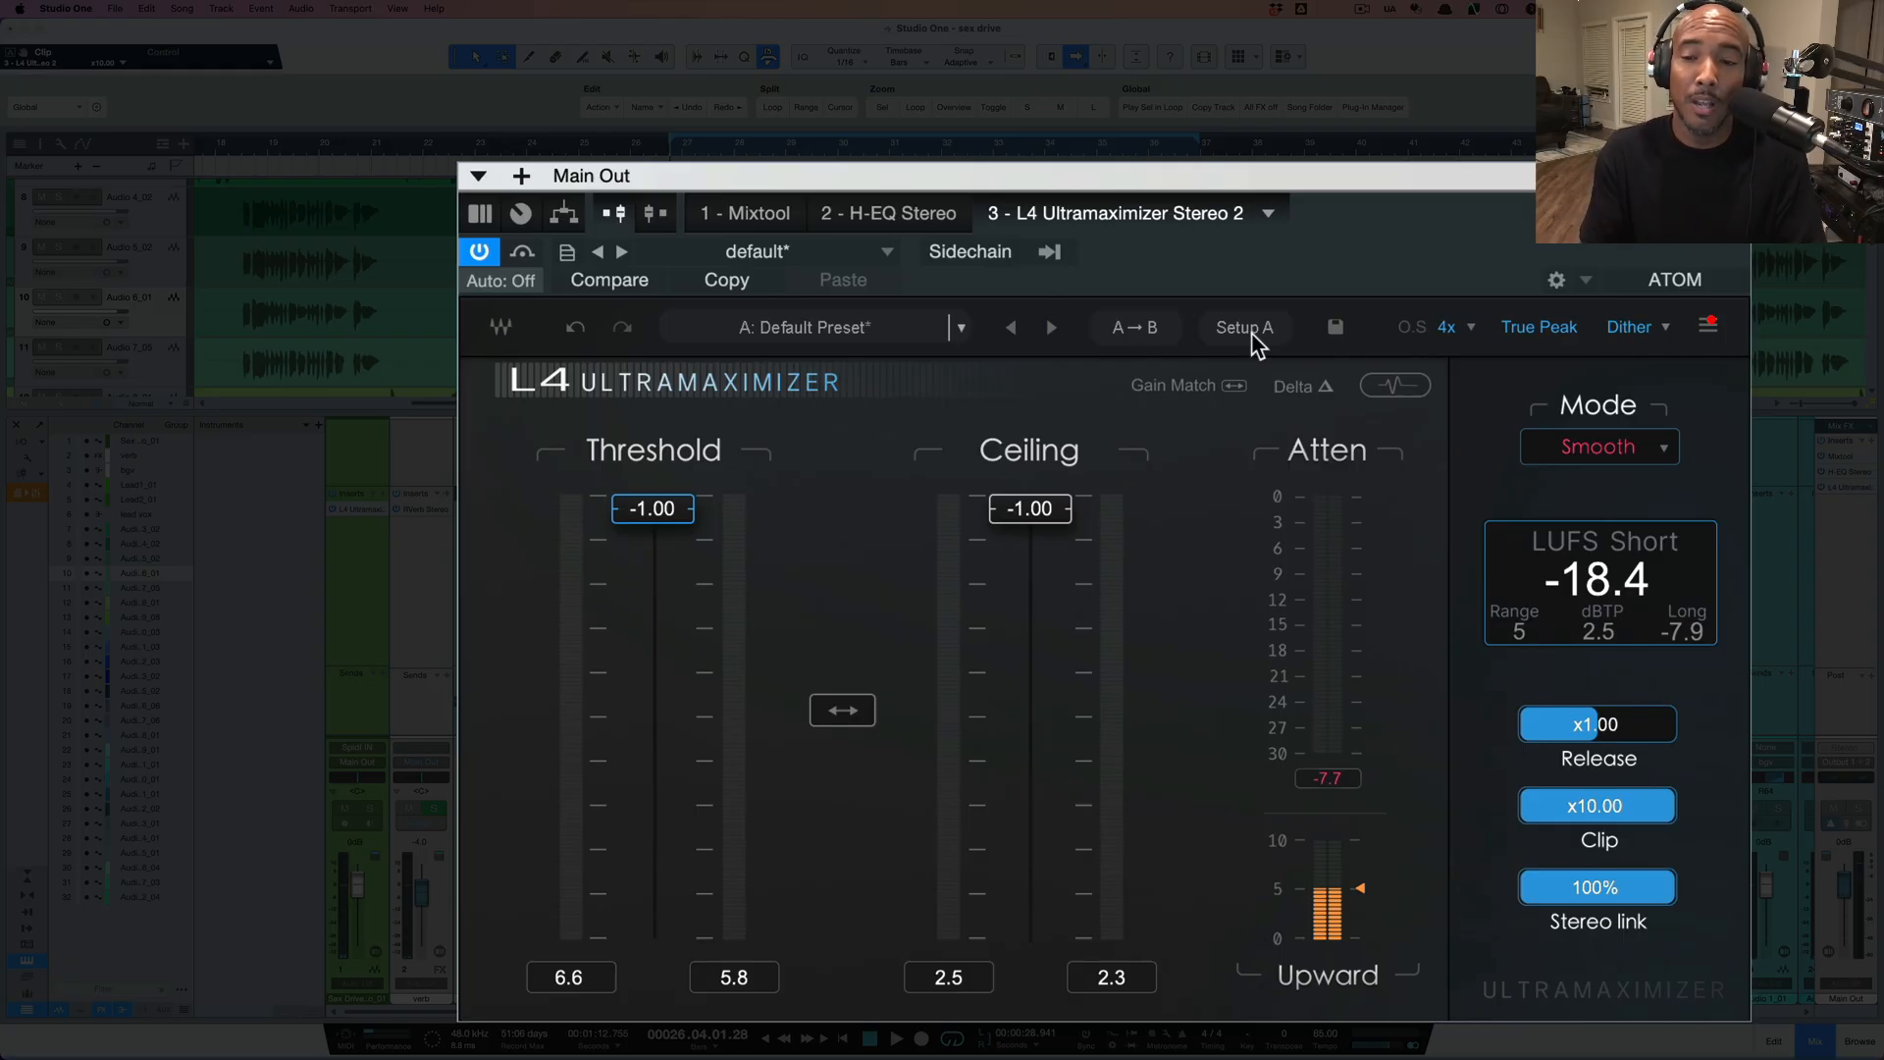
- Audition the Main Out L4 limiter on the loop in Modern, Smooth and Aggressive modes
{"action": "left_click", "coordinate": [1666, 452]}
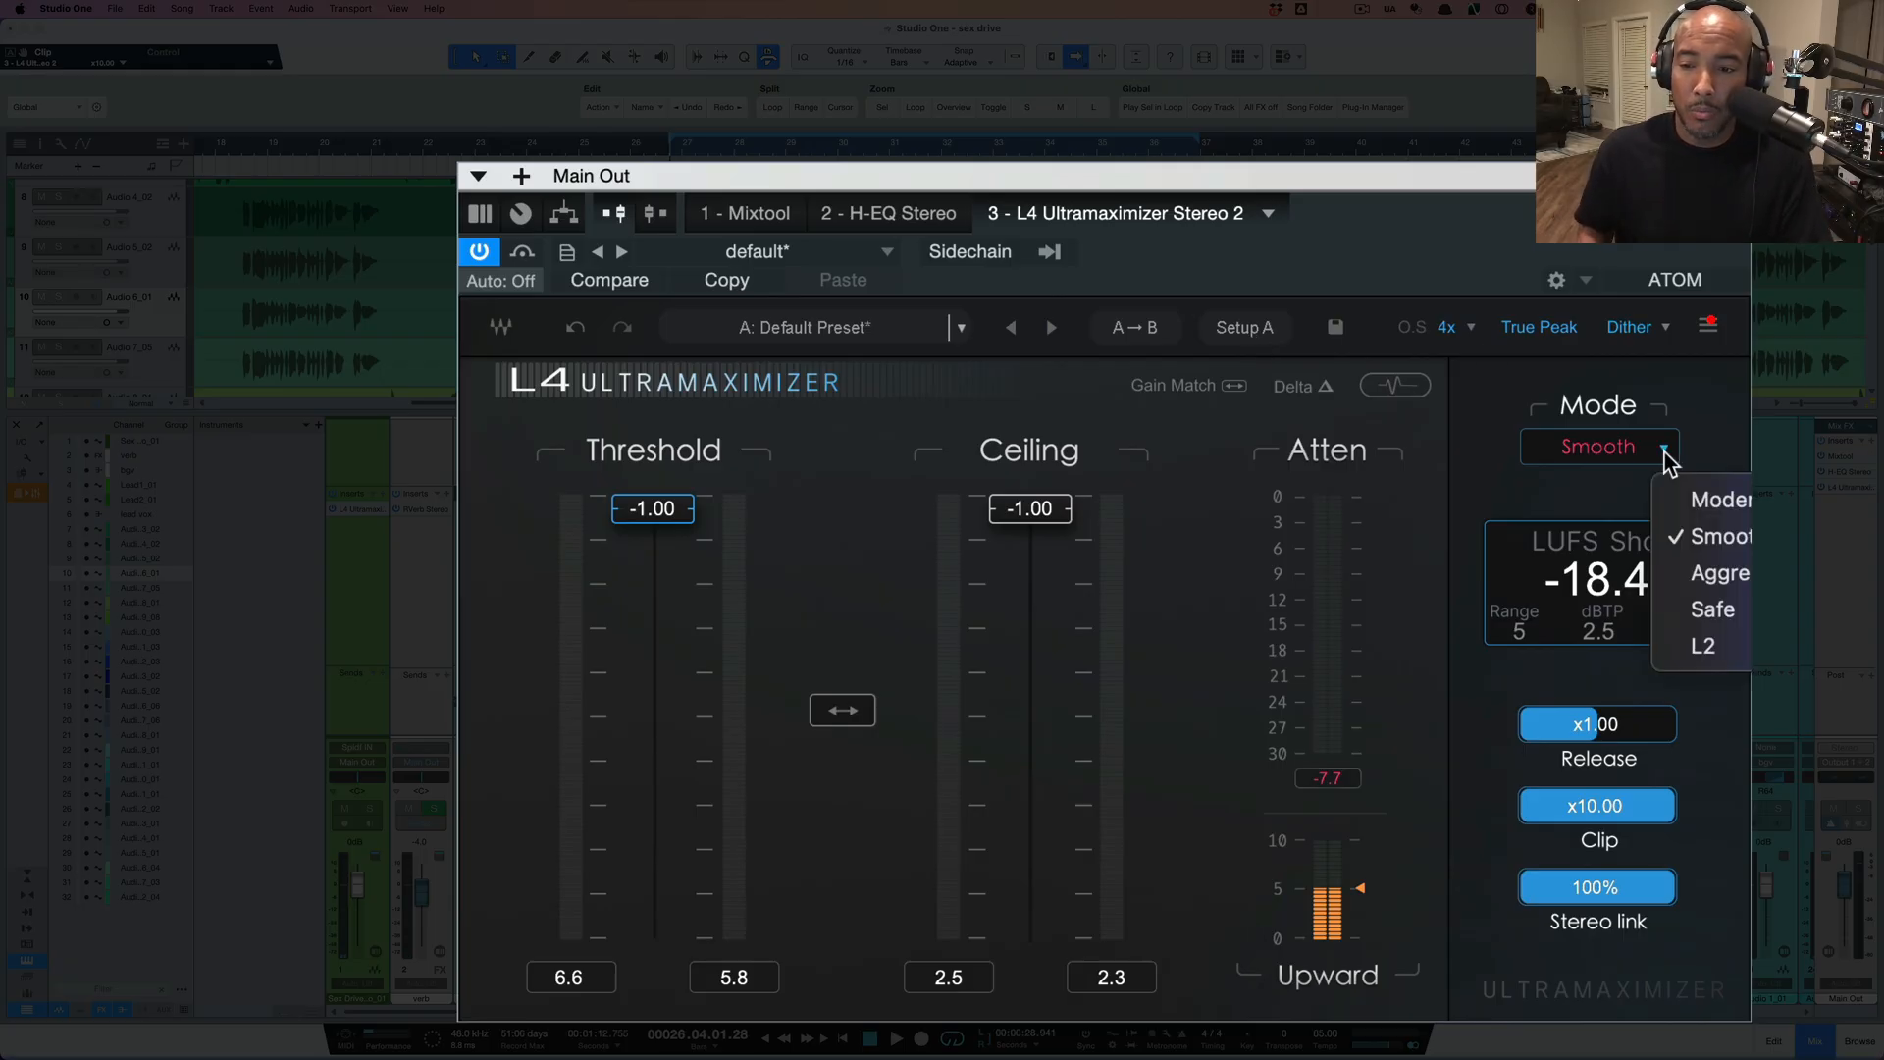
{"action": "left_click", "coordinate": [1709, 499]}
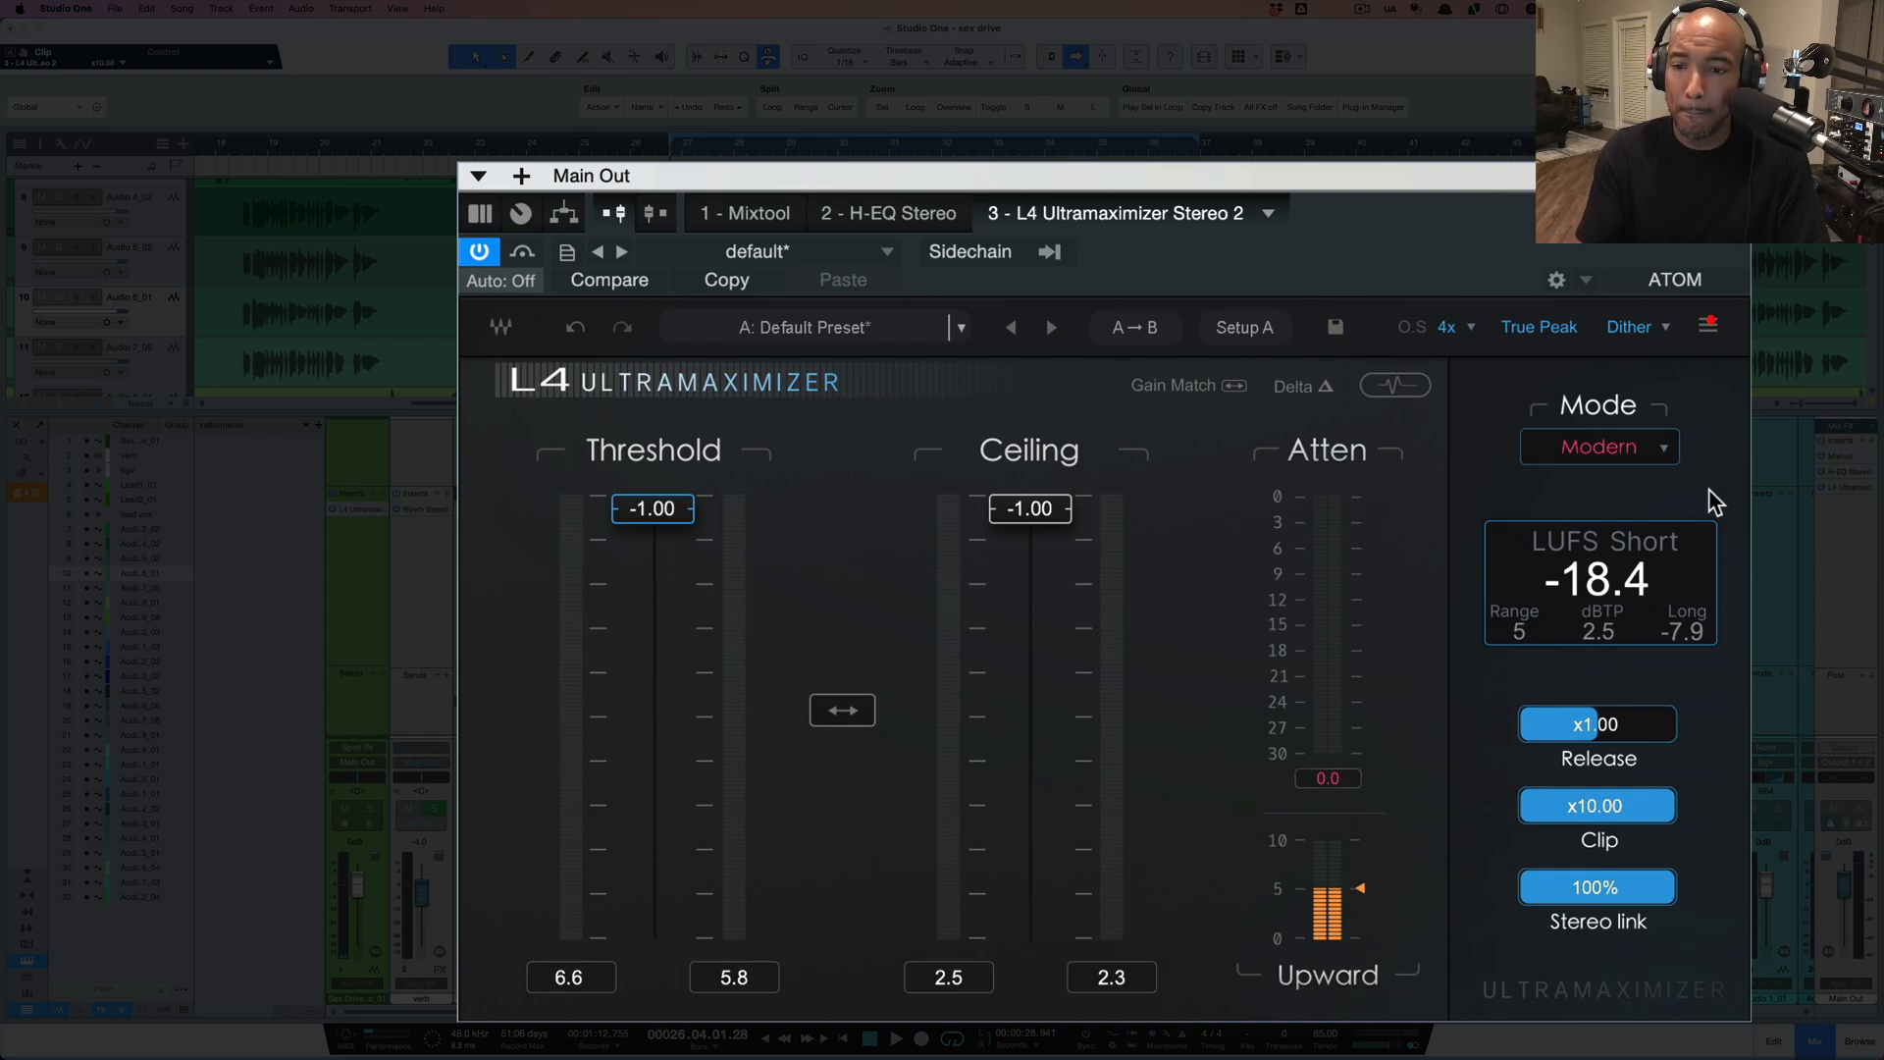
{"action": "key", "text": "space"}
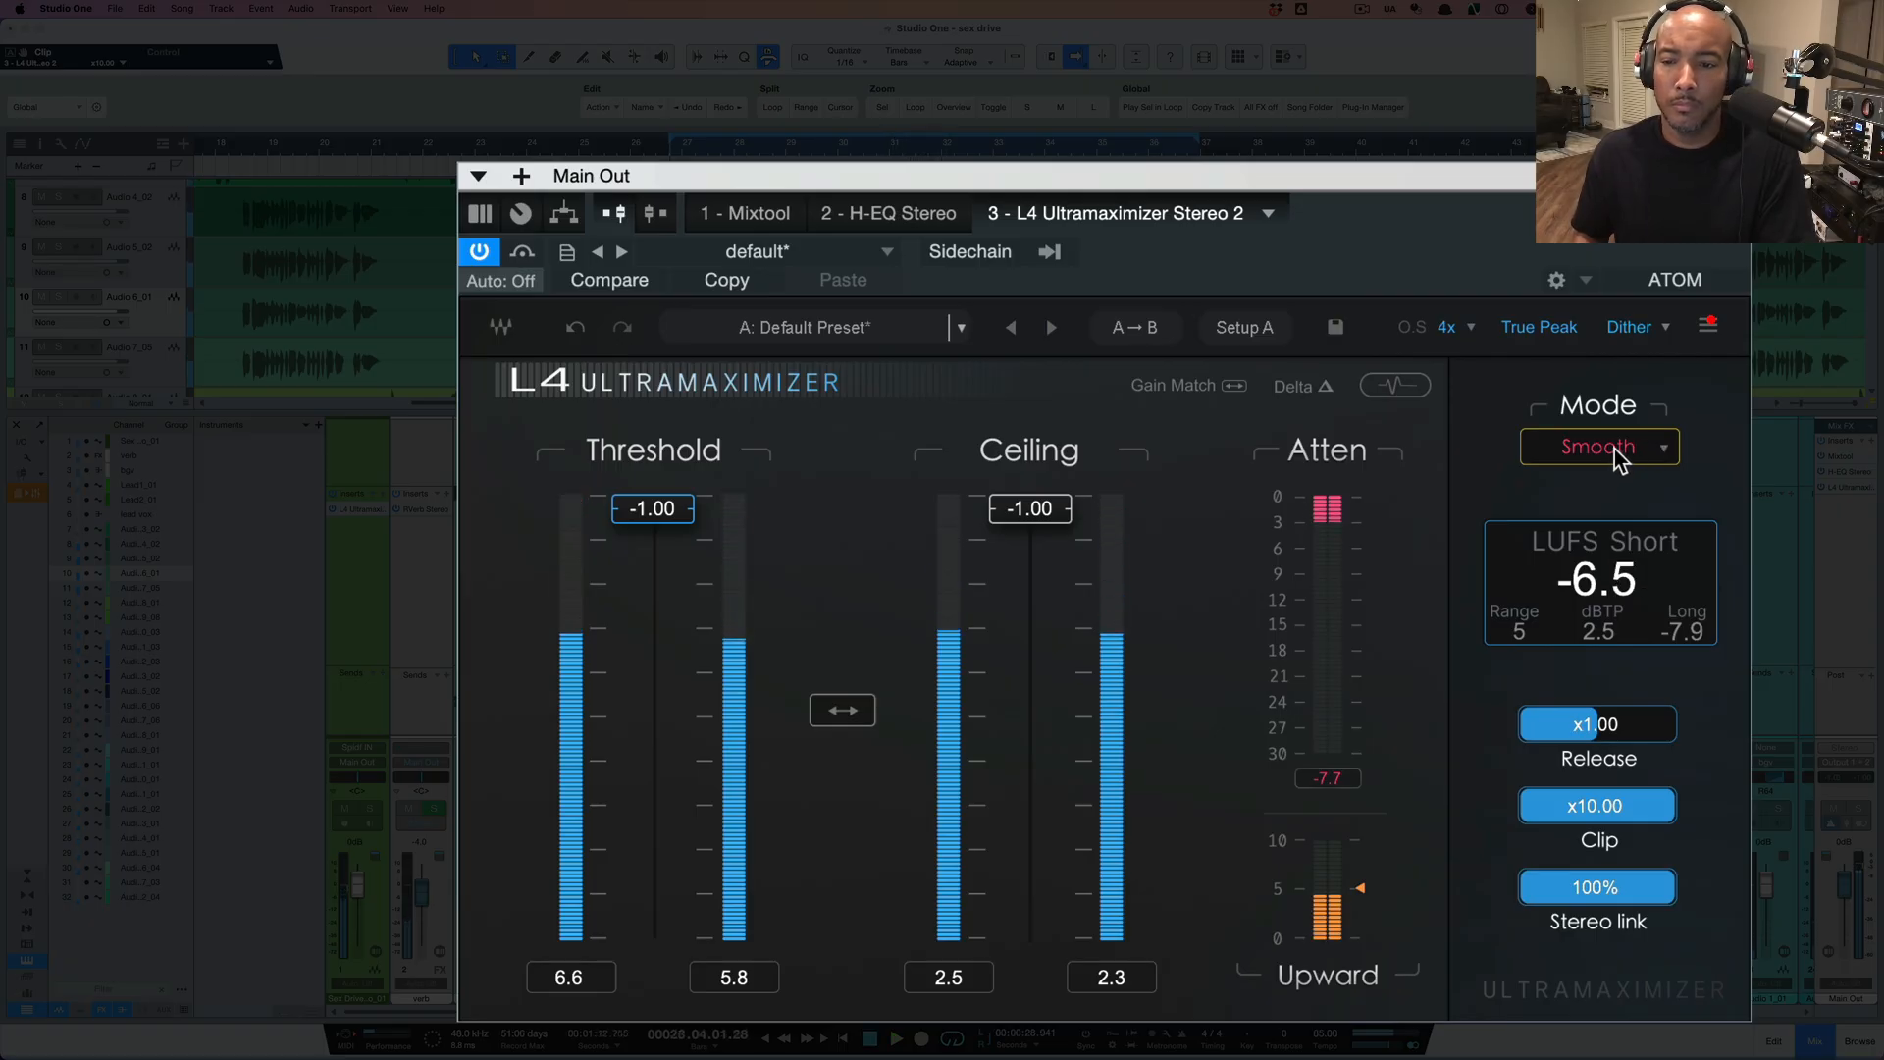
{"action": "scroll", "coordinate": [1615, 449], "scroll_direction": "down", "scroll_amount": 1}
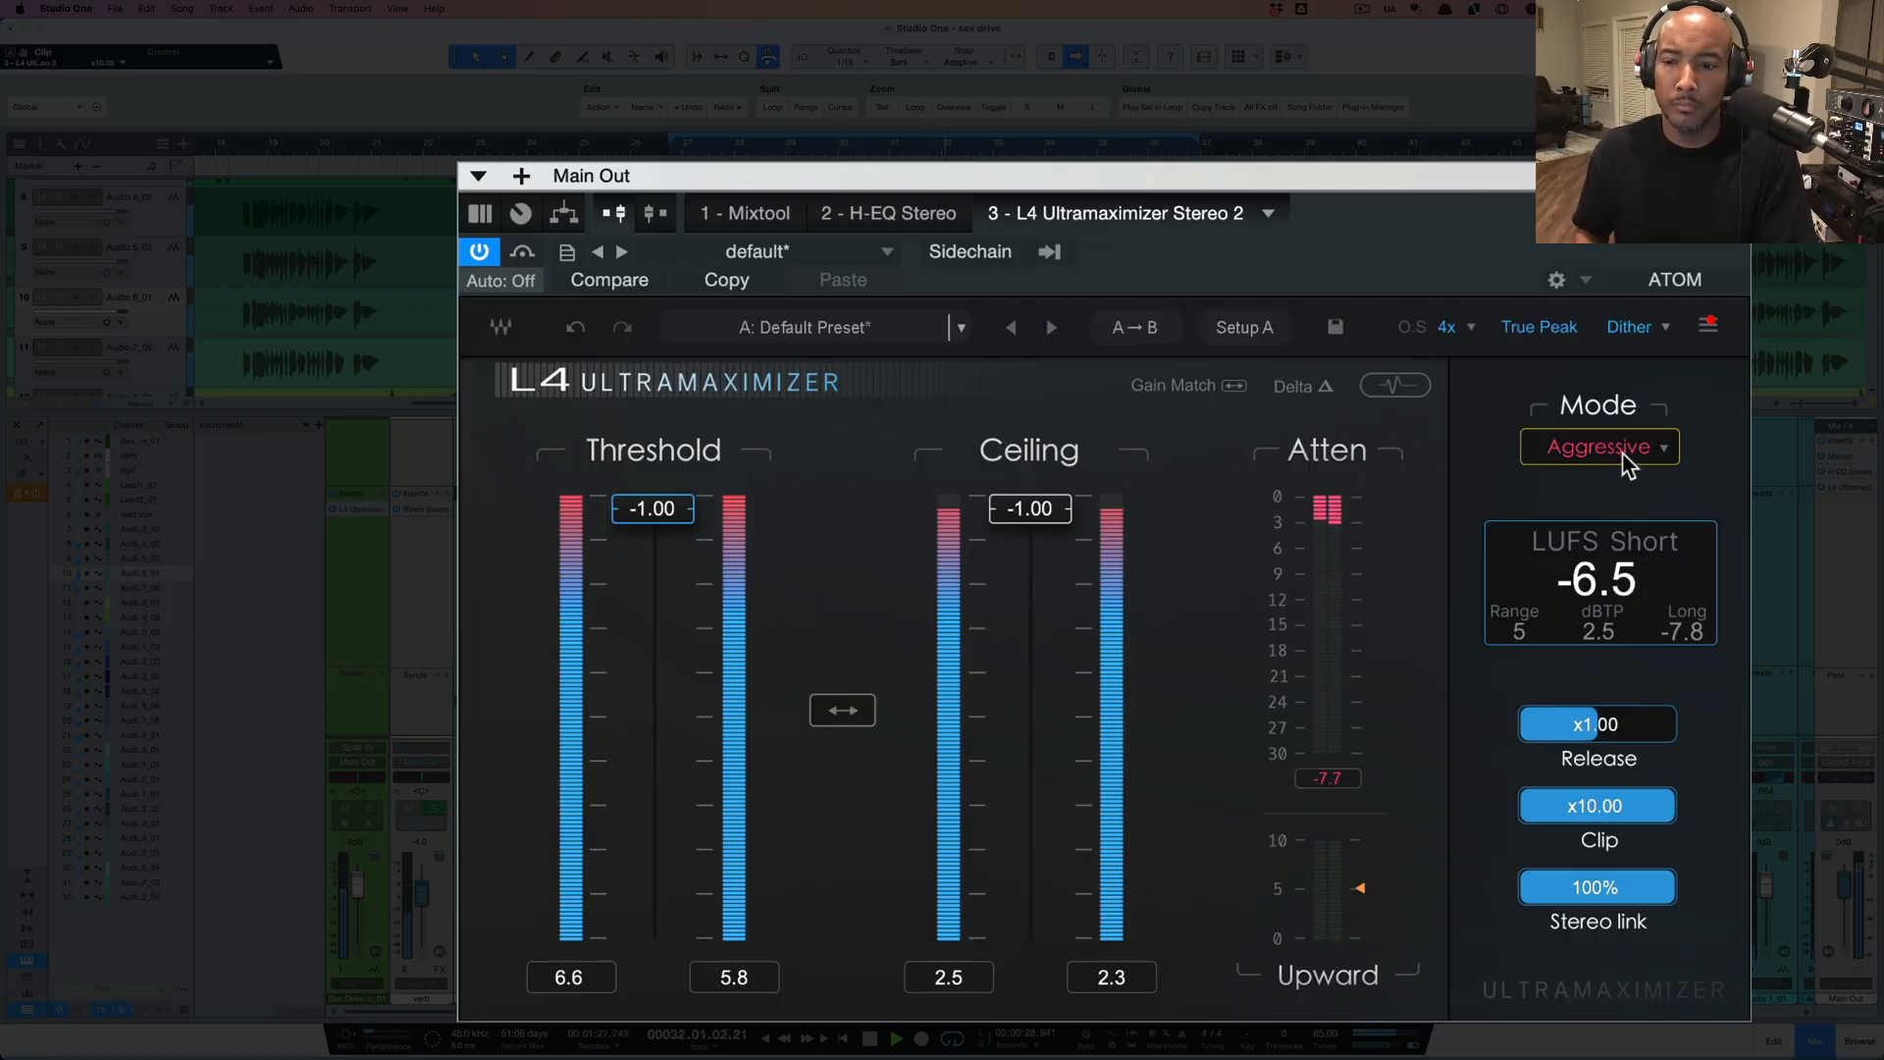
{"action": "key", "text": "space"}
- Audition the Main Out L4 limiter on the loop in Safe mode and L2 mode, leaving it on L2
{"action": "left_click", "coordinate": [1623, 452]}
{"action": "key", "text": "space"}
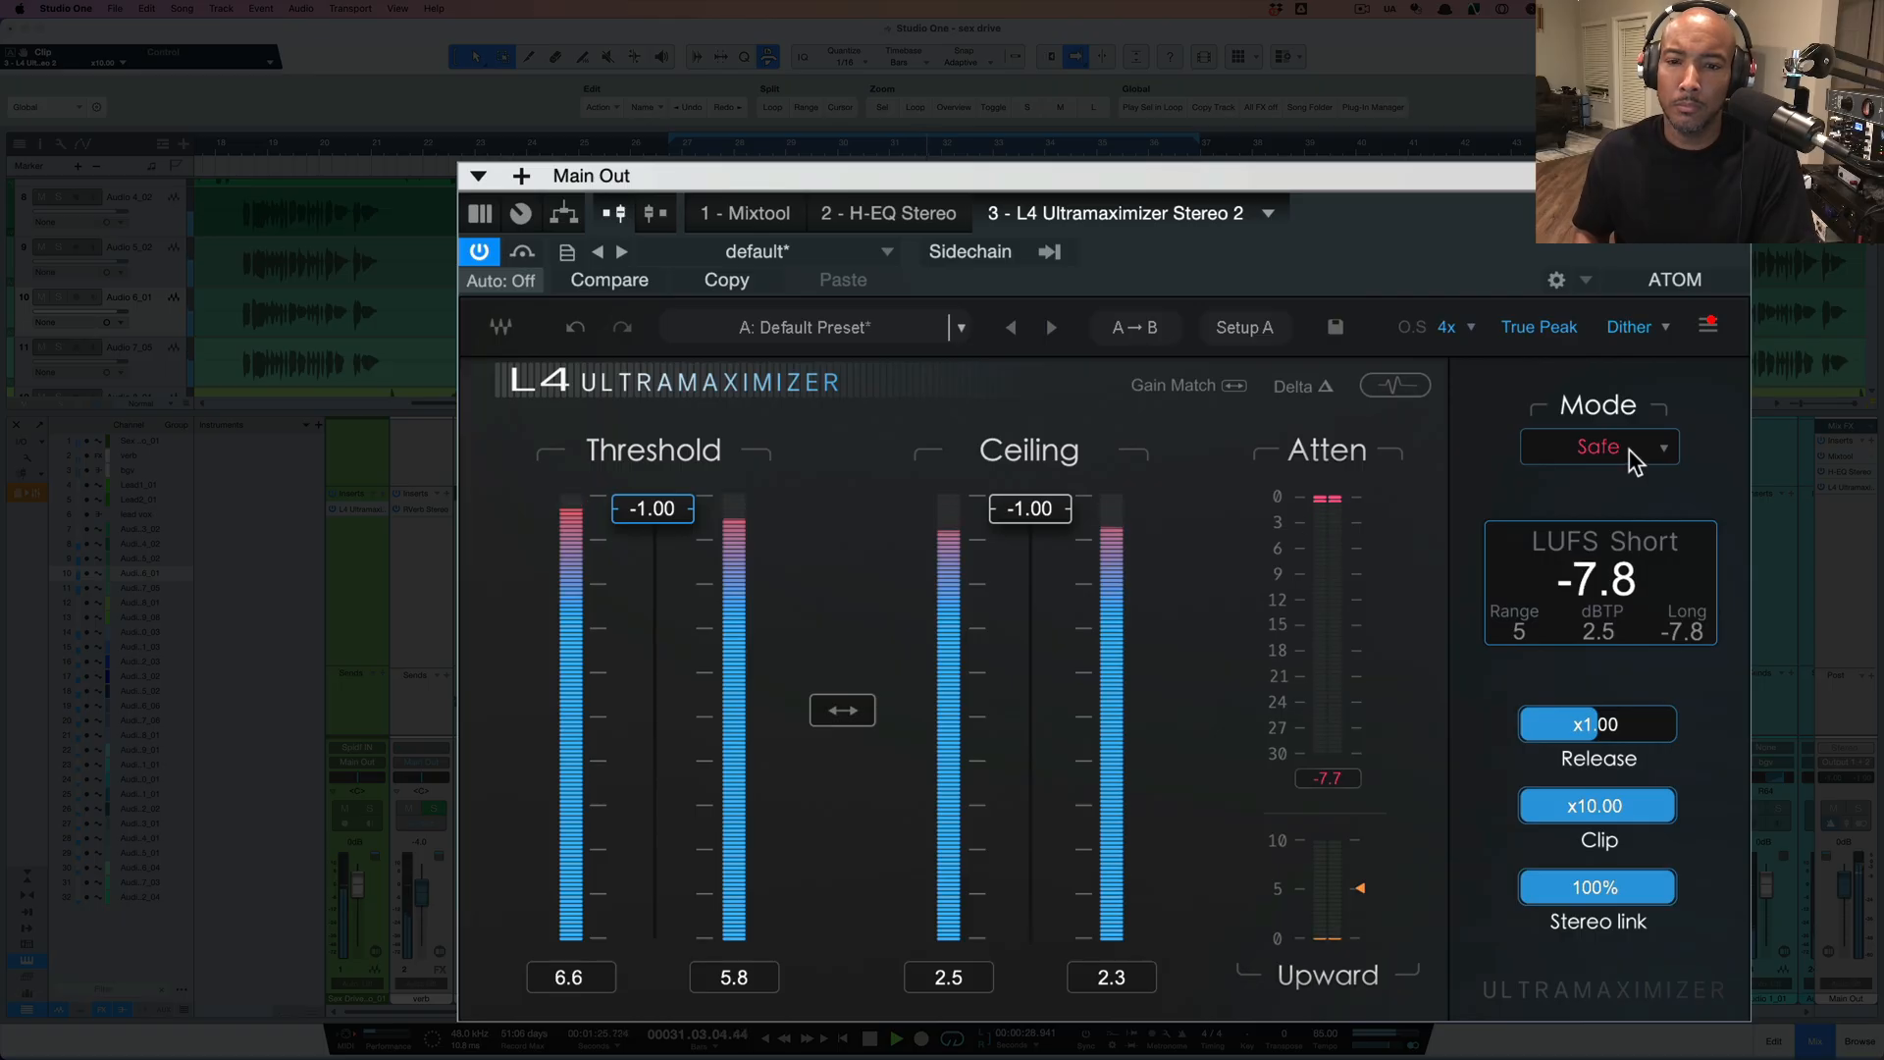
{"action": "key", "text": "space"}
{"action": "left_click", "coordinate": [1629, 451]}
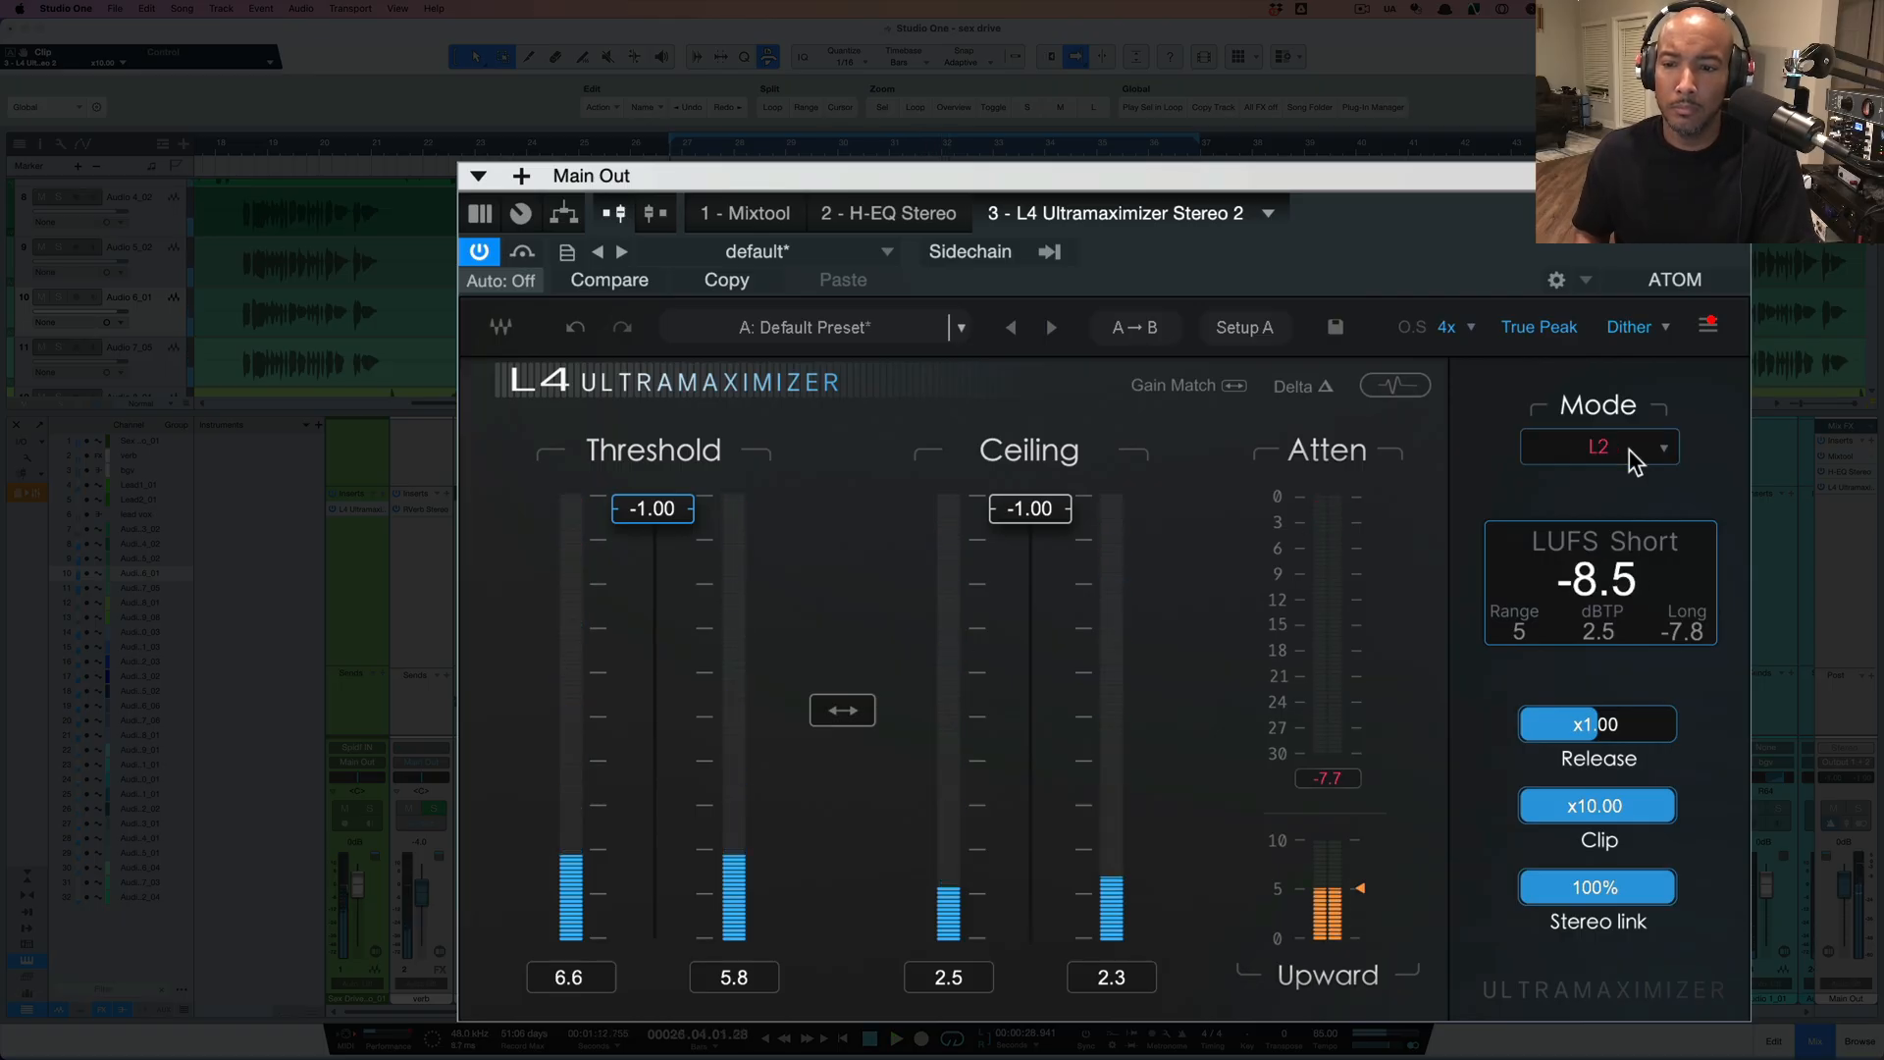
{"action": "key", "text": "space"}
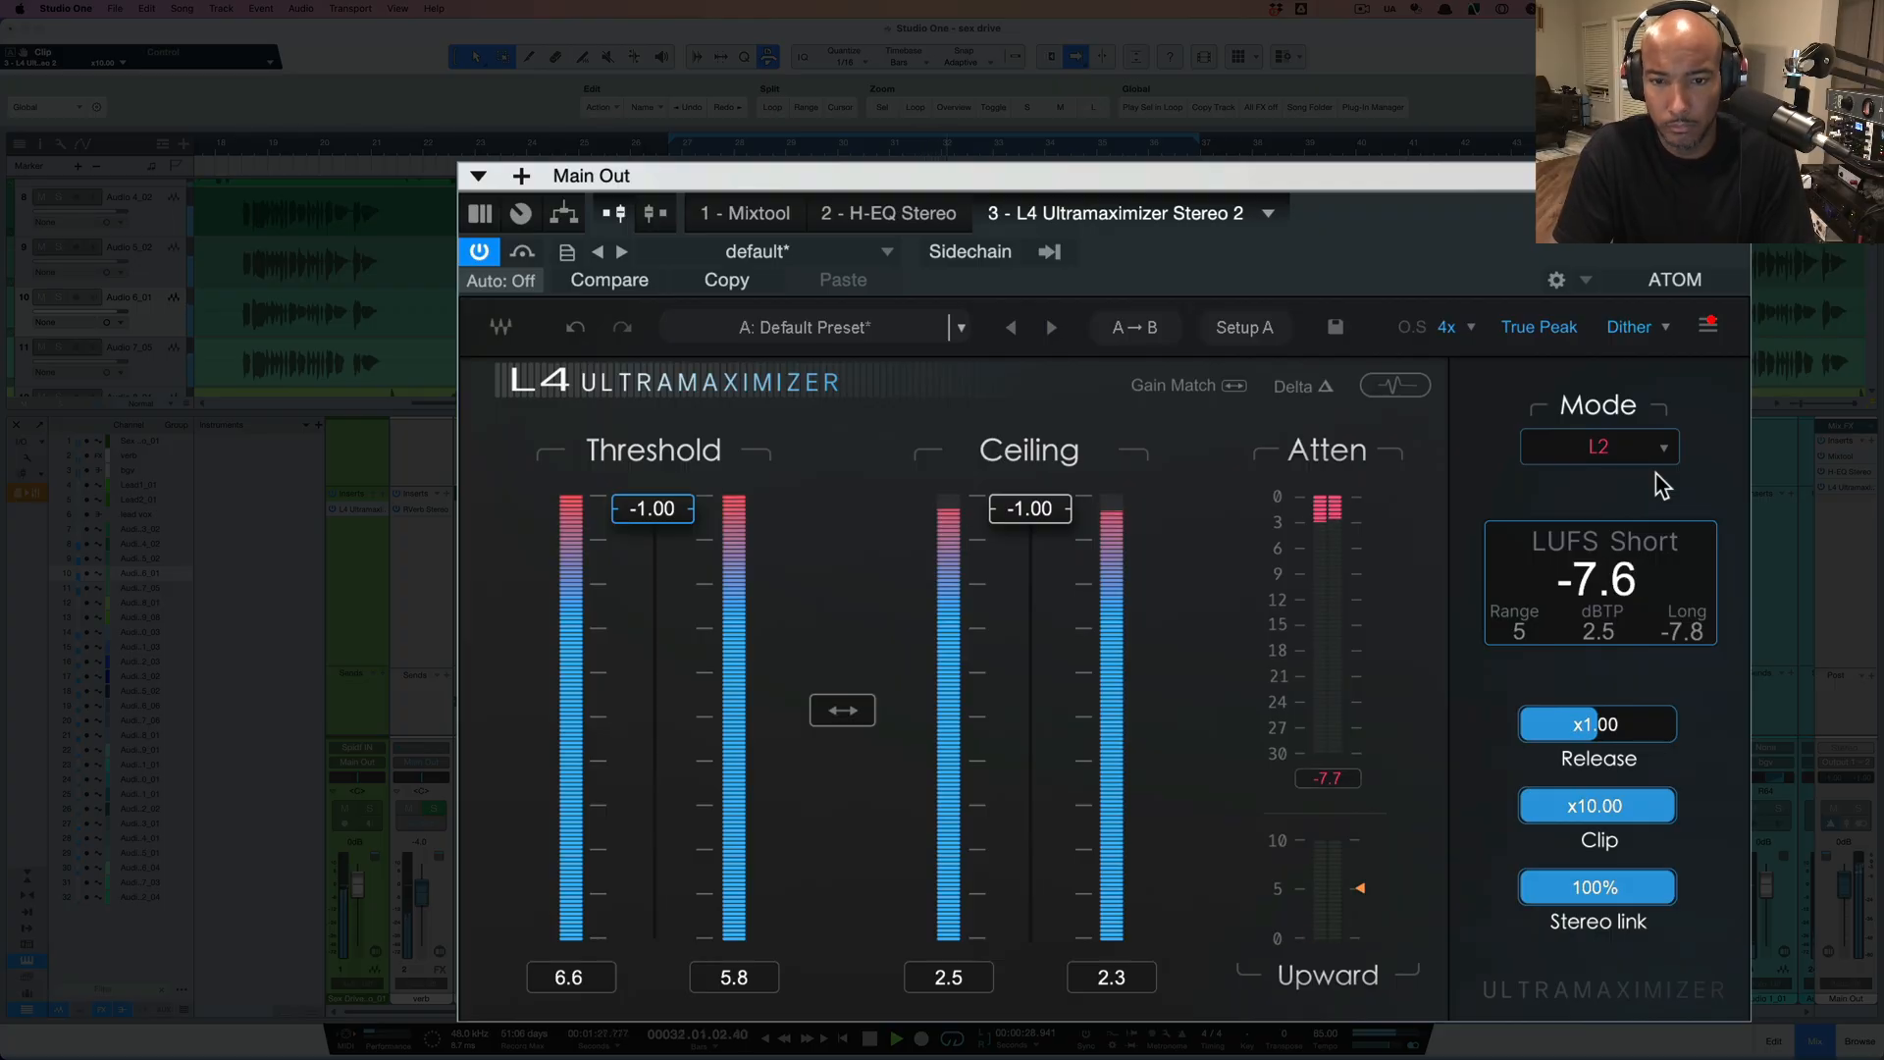
{"action": "key", "text": "space"}
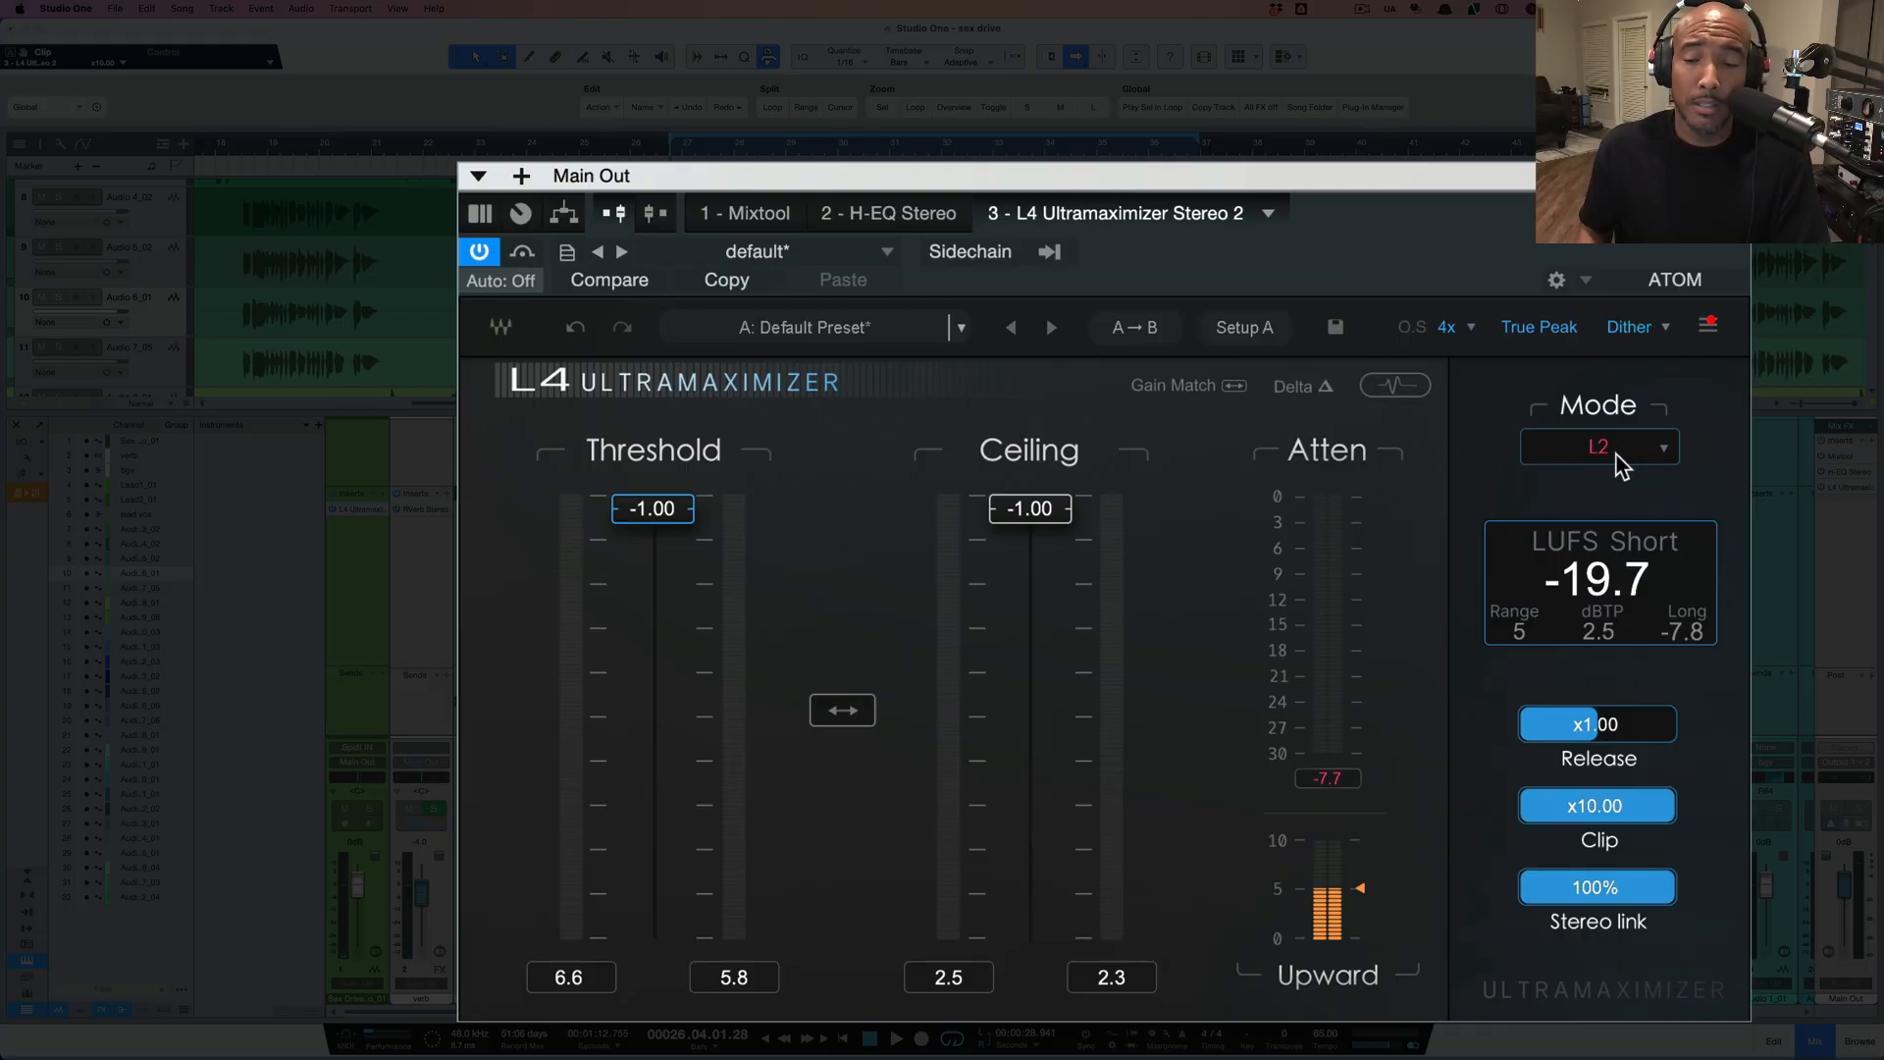
- Cycle the Main Out L4 limiter through its modes from L2 and leave it set to Modern
{"action": "left_click", "coordinate": [1614, 450]}
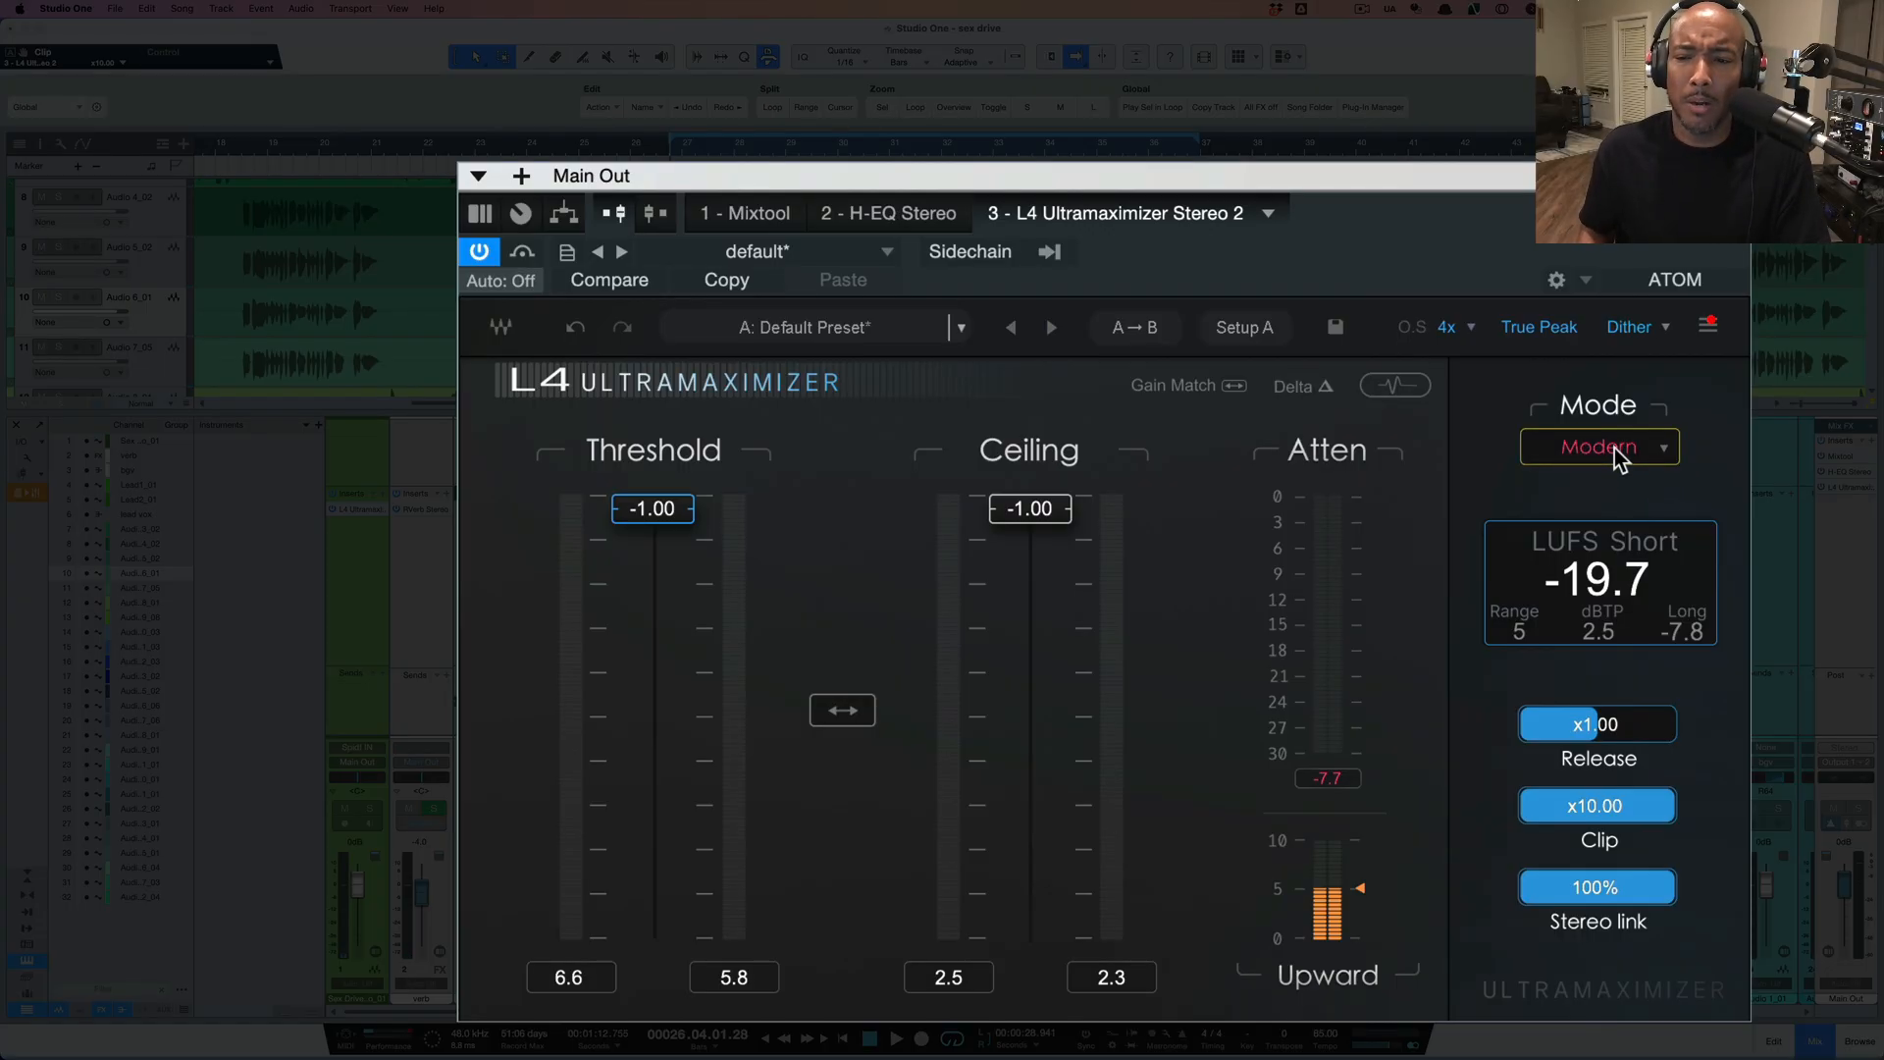
{"action": "left_click", "coordinate": [1623, 452]}
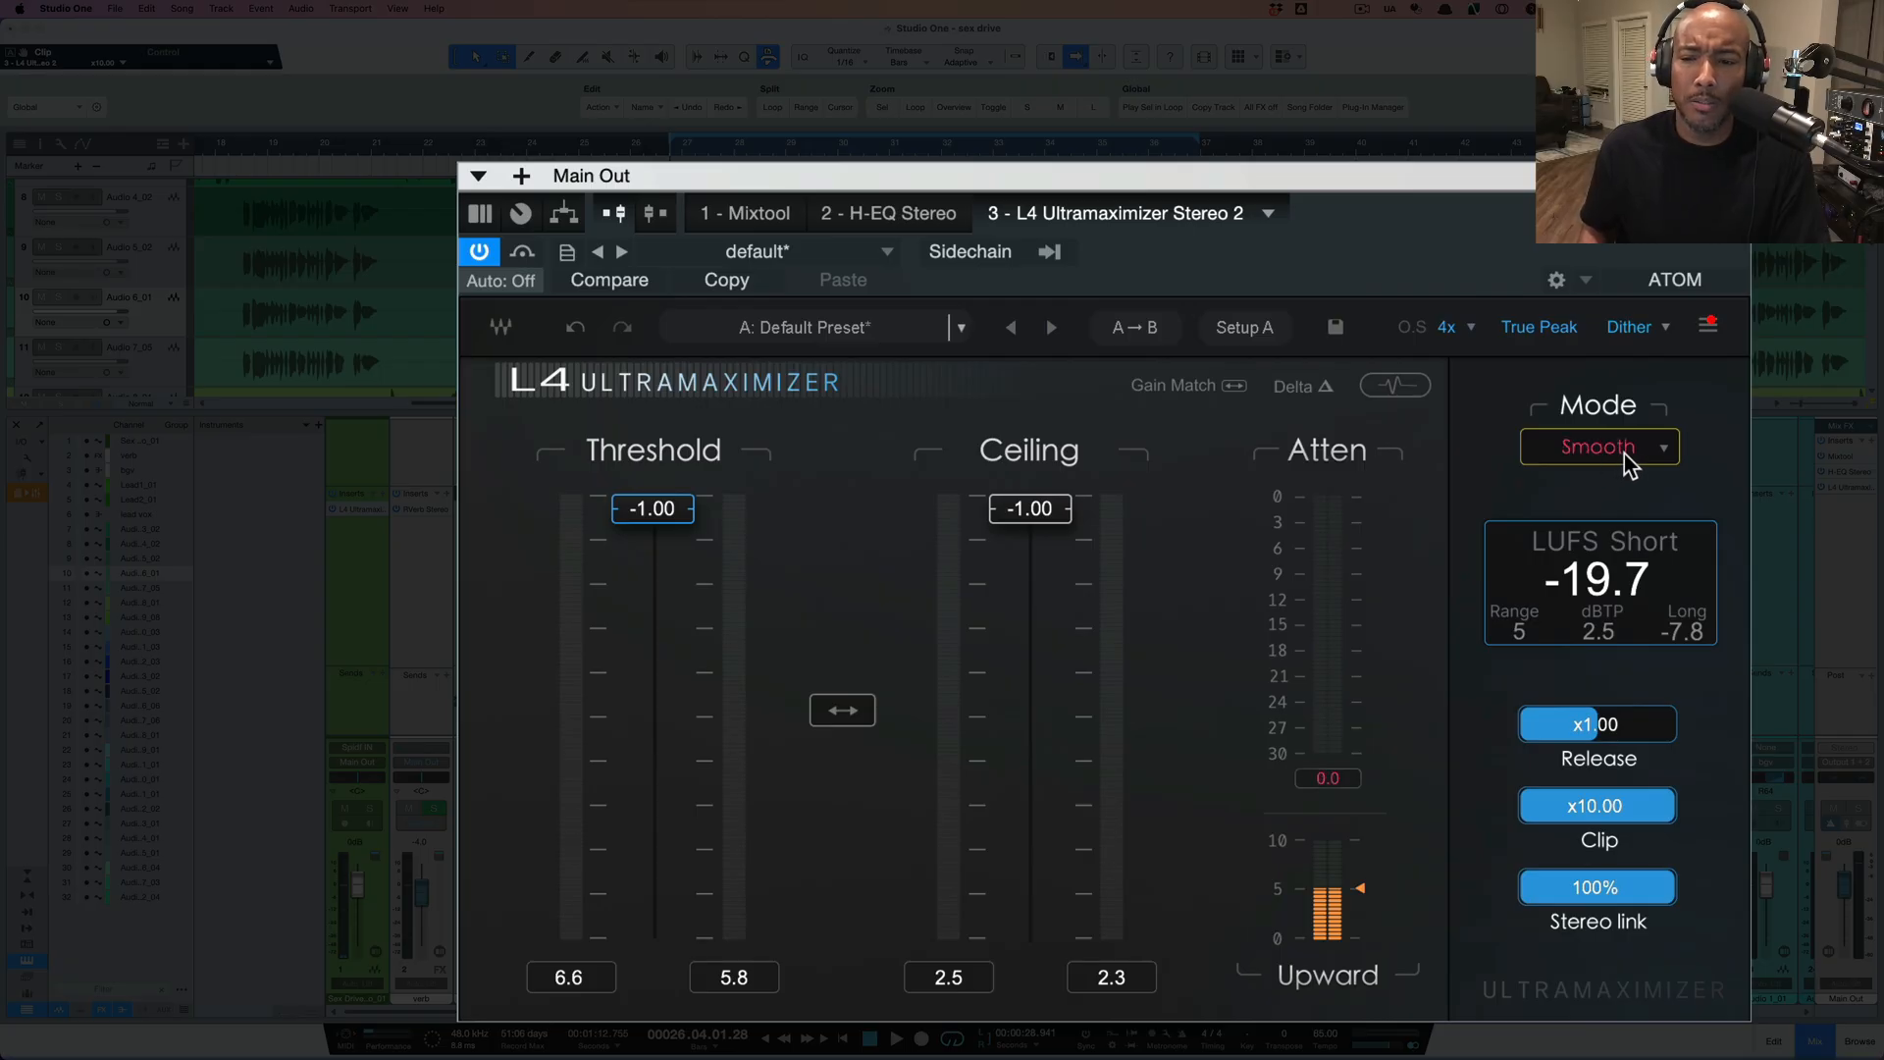
{"action": "left_click", "coordinate": [1622, 453]}
{"action": "left_click", "coordinate": [1623, 453]}
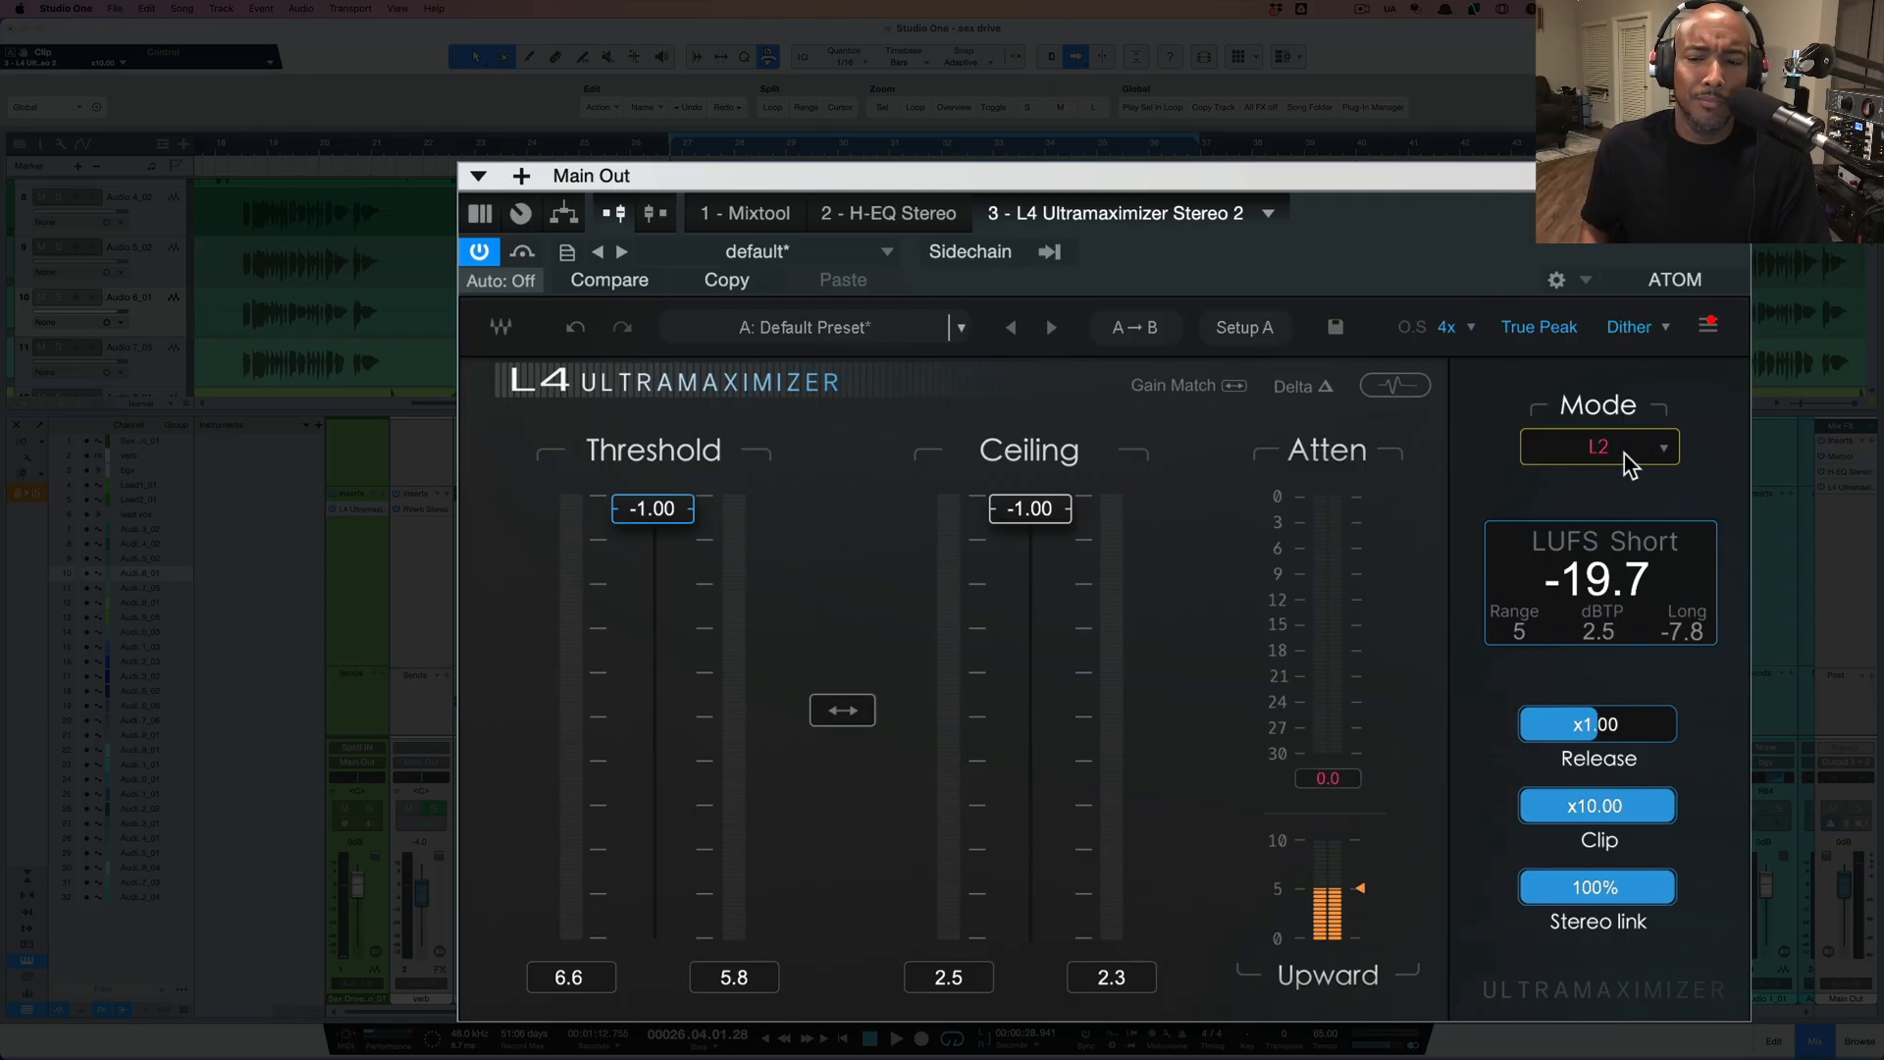
{"action": "left_click", "coordinate": [1622, 453]}
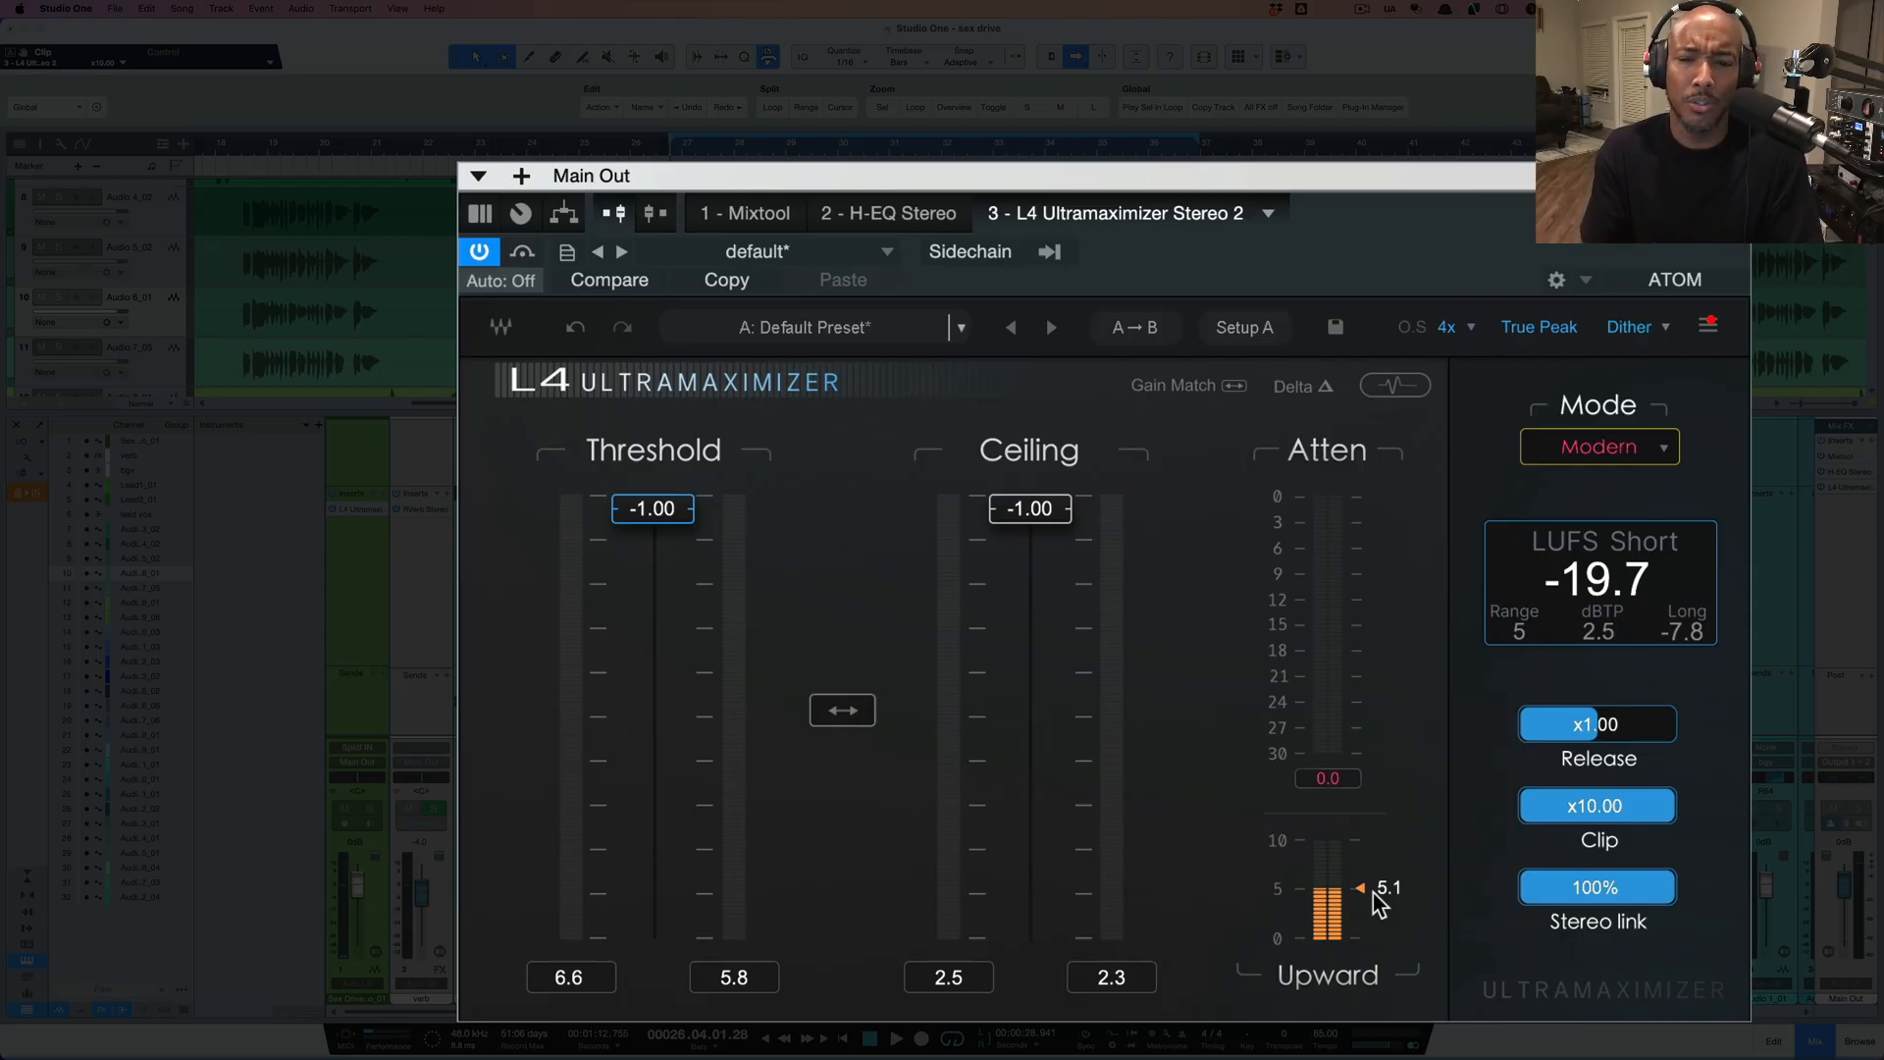
- Show the L4's waveform display with its threshold and upward compression level, and return to the meter view
{"action": "left_click", "coordinate": [1398, 388]}
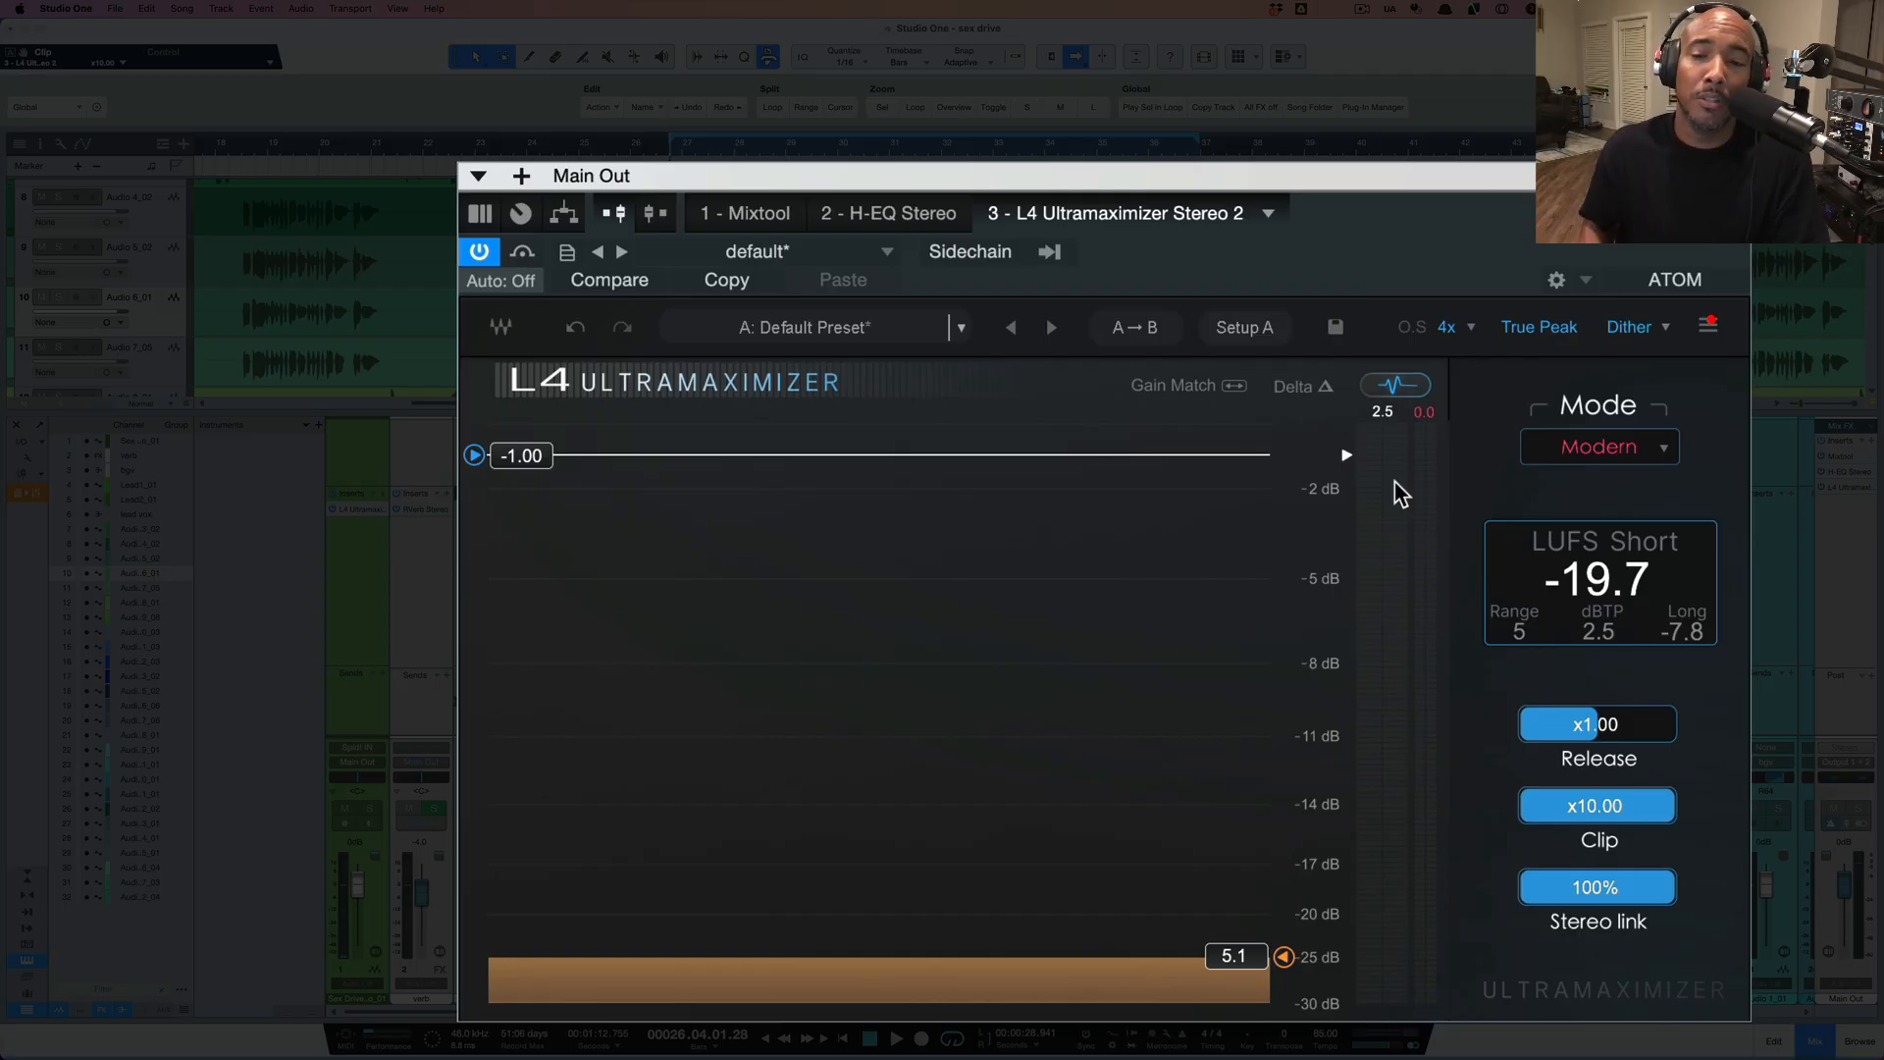
{"action": "left_click", "coordinate": [1395, 387]}
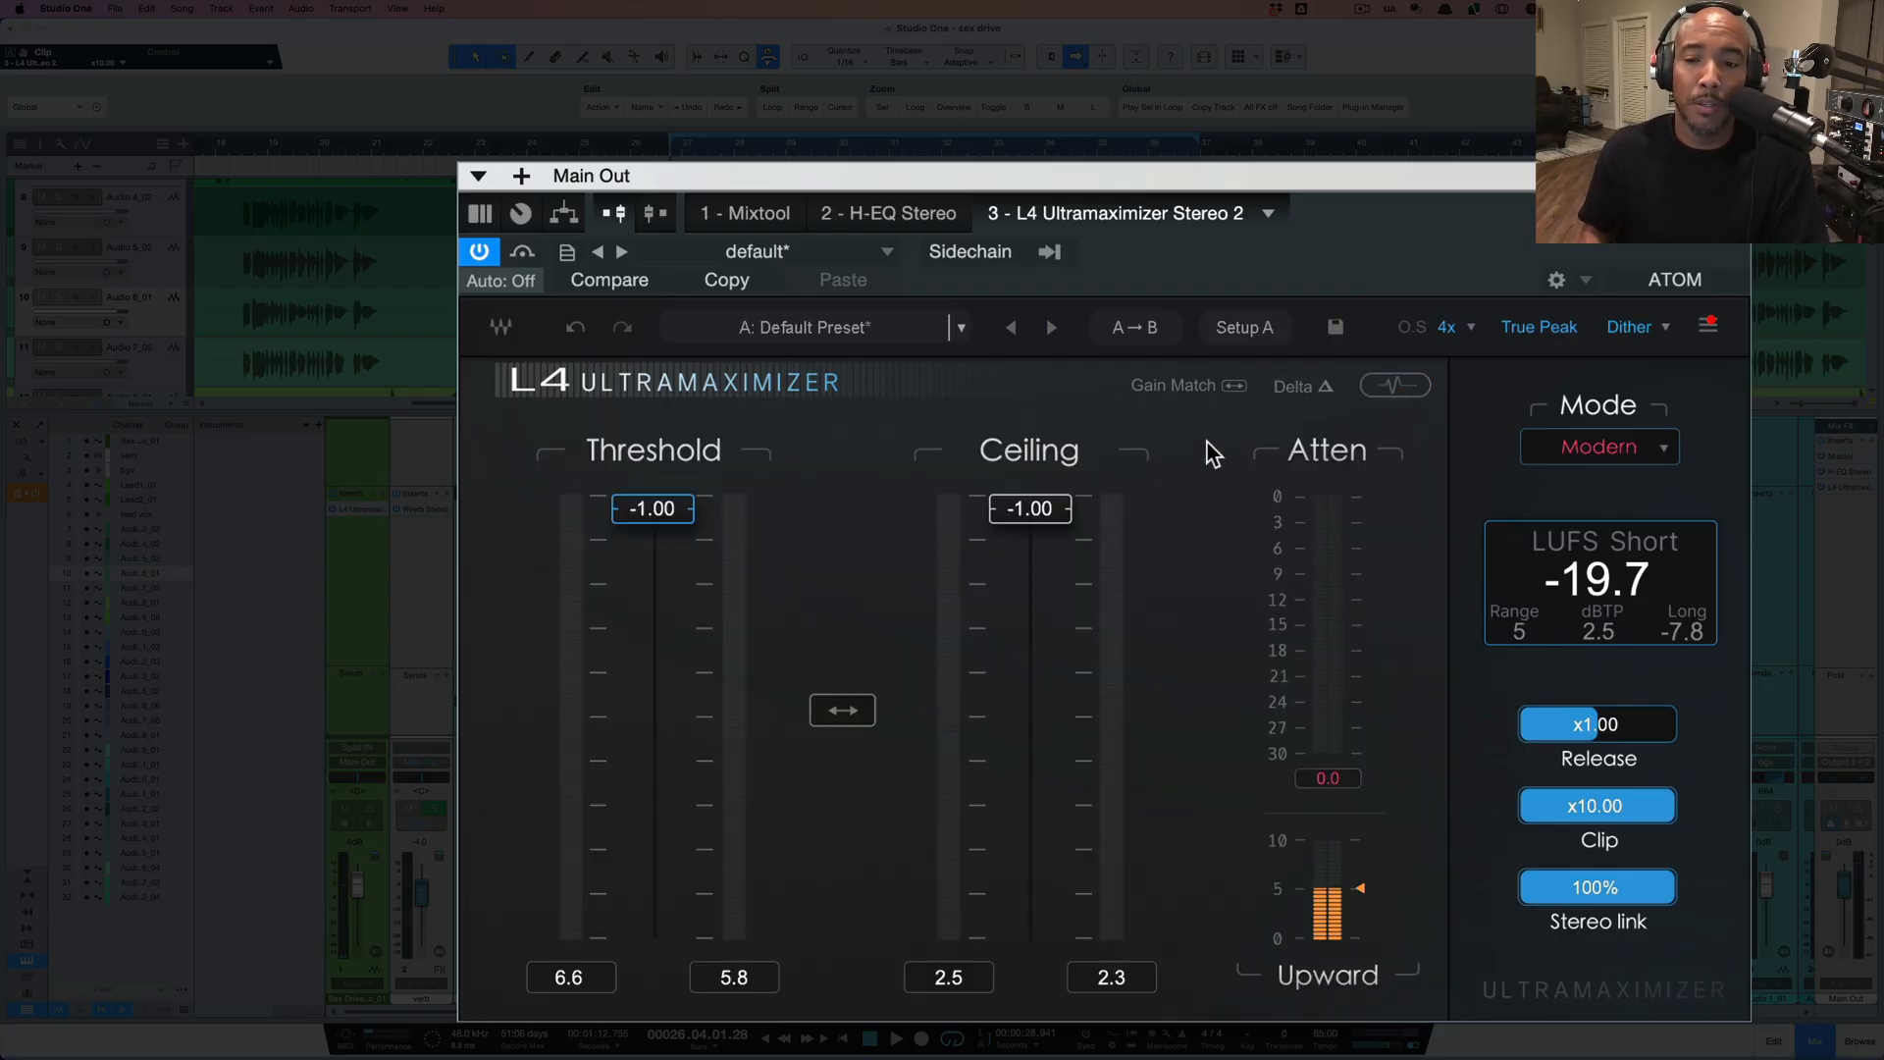